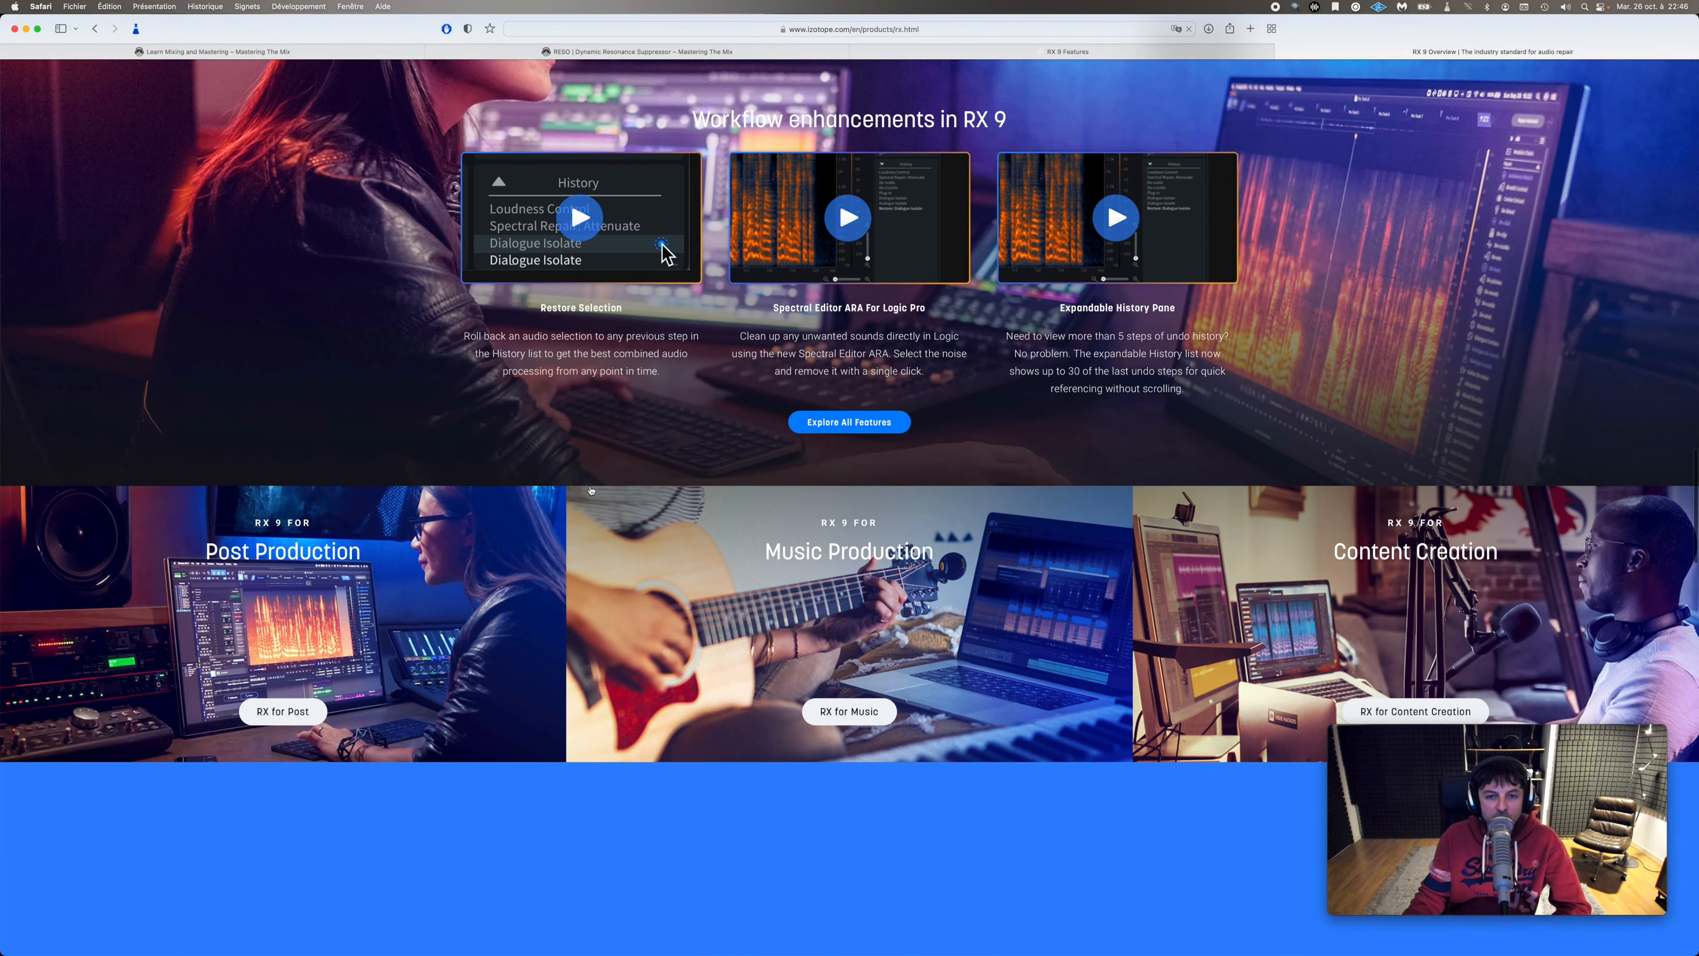
# - Review the RX 9 editions with their prices, the Post Production Suite bundle and the system requirements on the product page
pyautogui.scroll(-5, 589, 490)
pyautogui.scroll(-8, 589, 490)
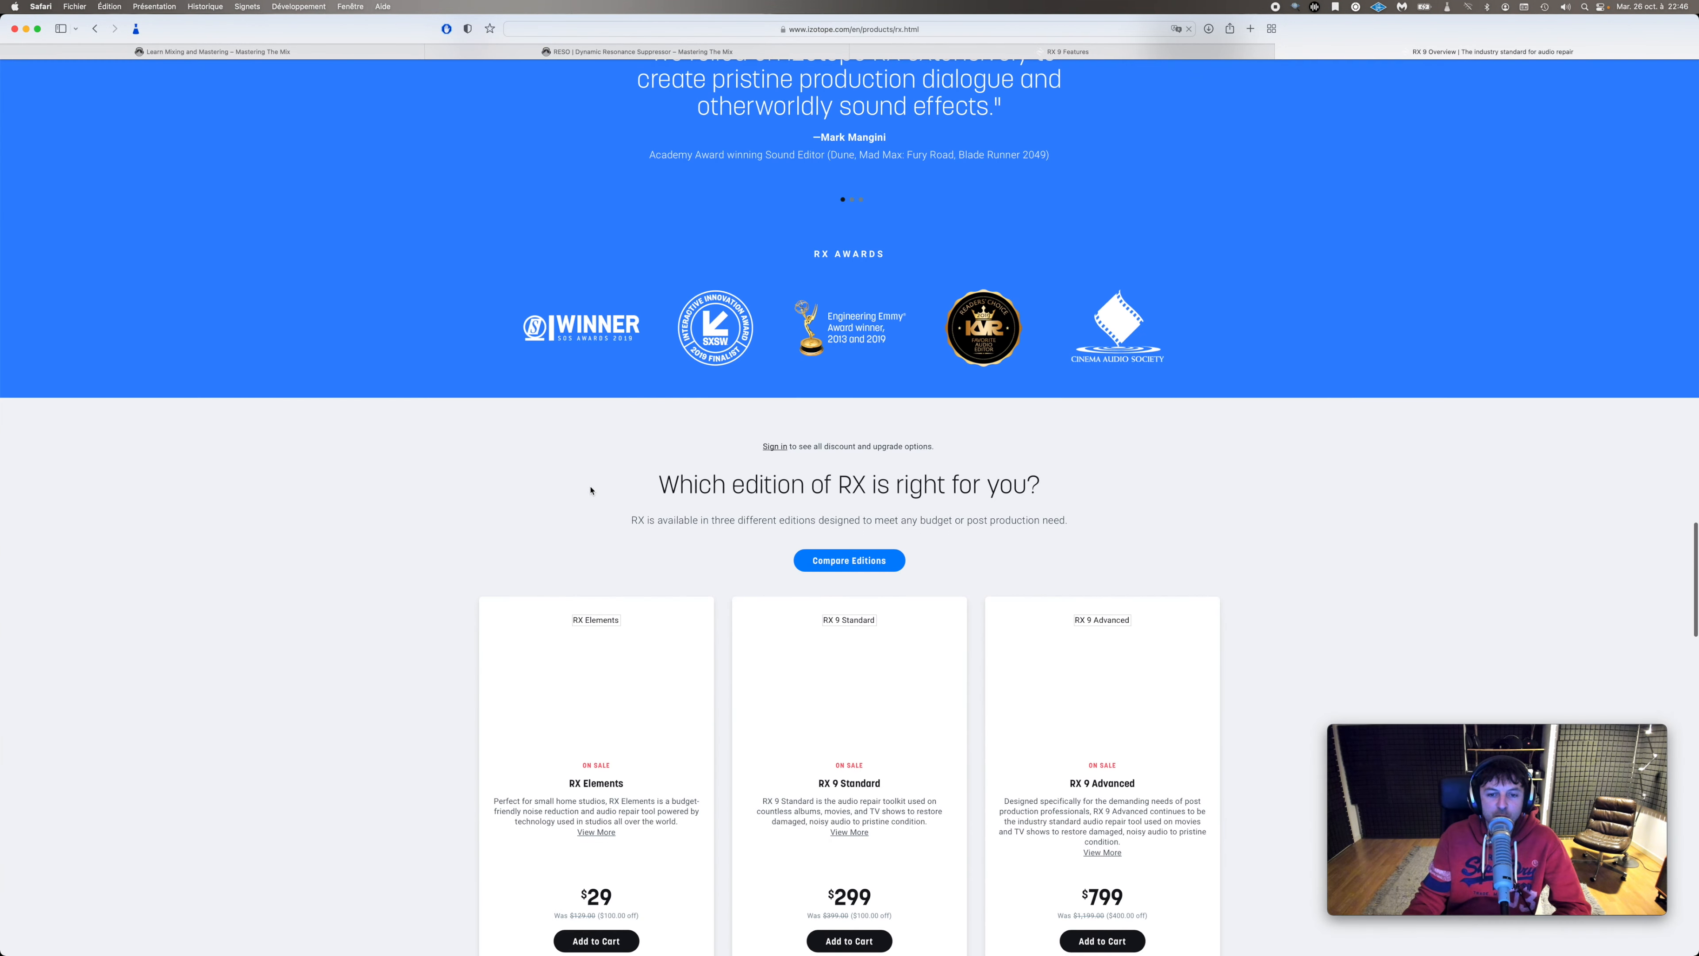
pyautogui.scroll(-9, 590, 491)
pyautogui.scroll(-7, 589, 490)
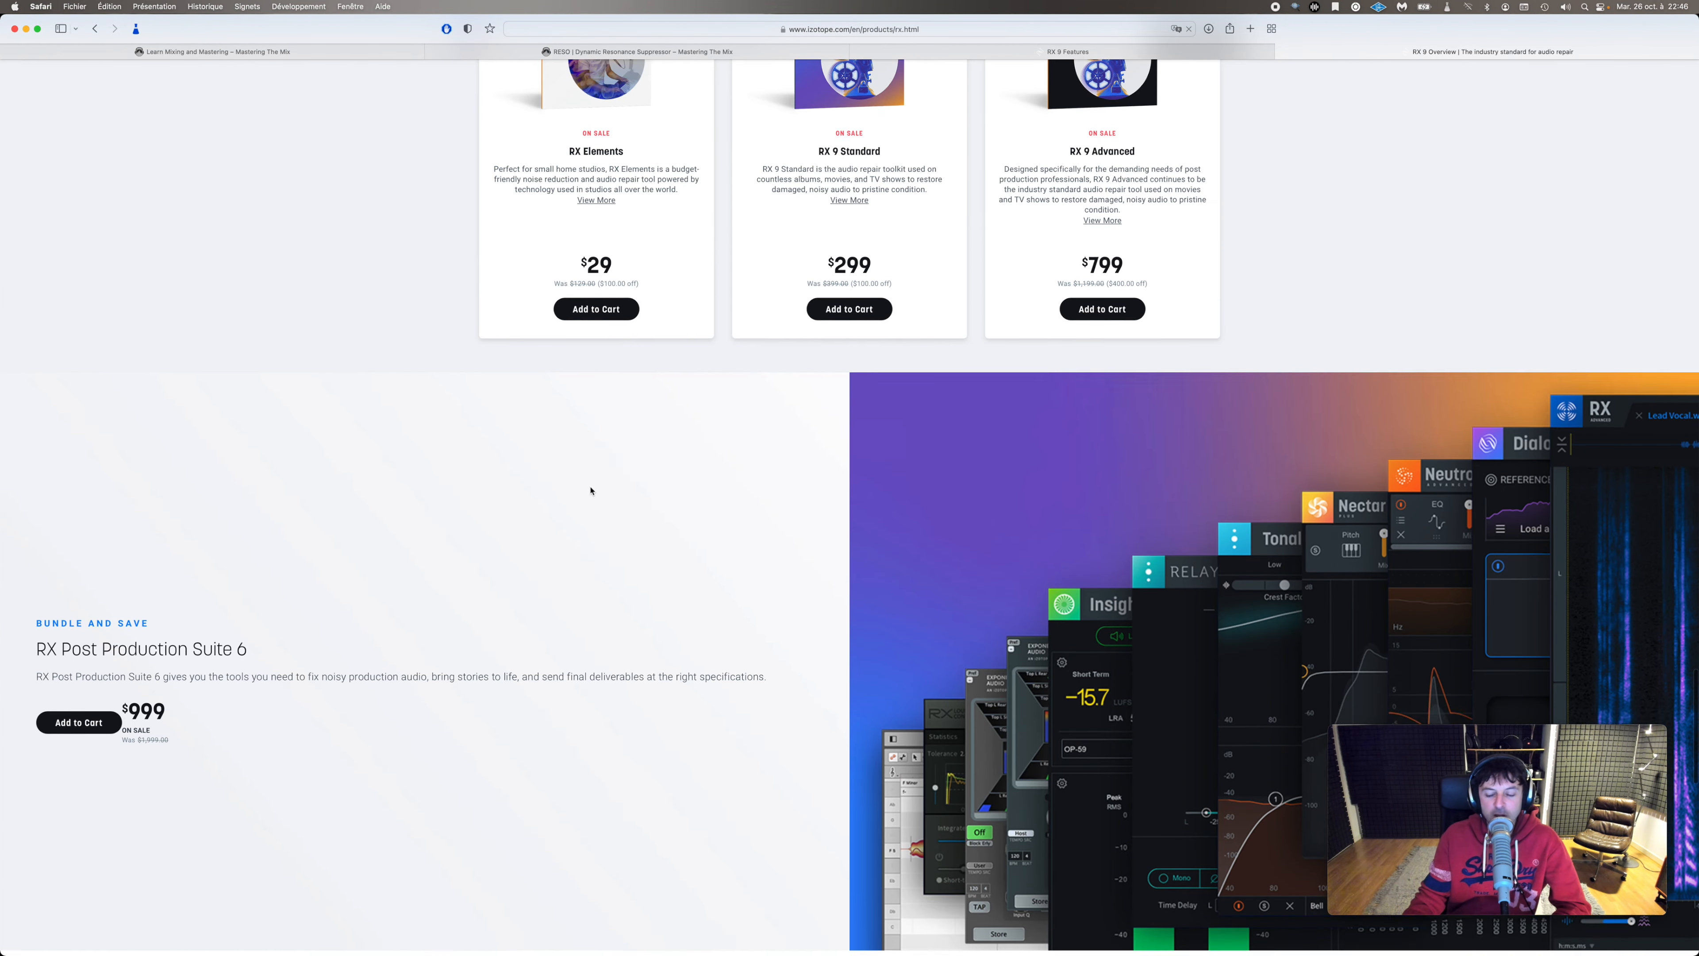
pyautogui.scroll(-1, 590, 490)
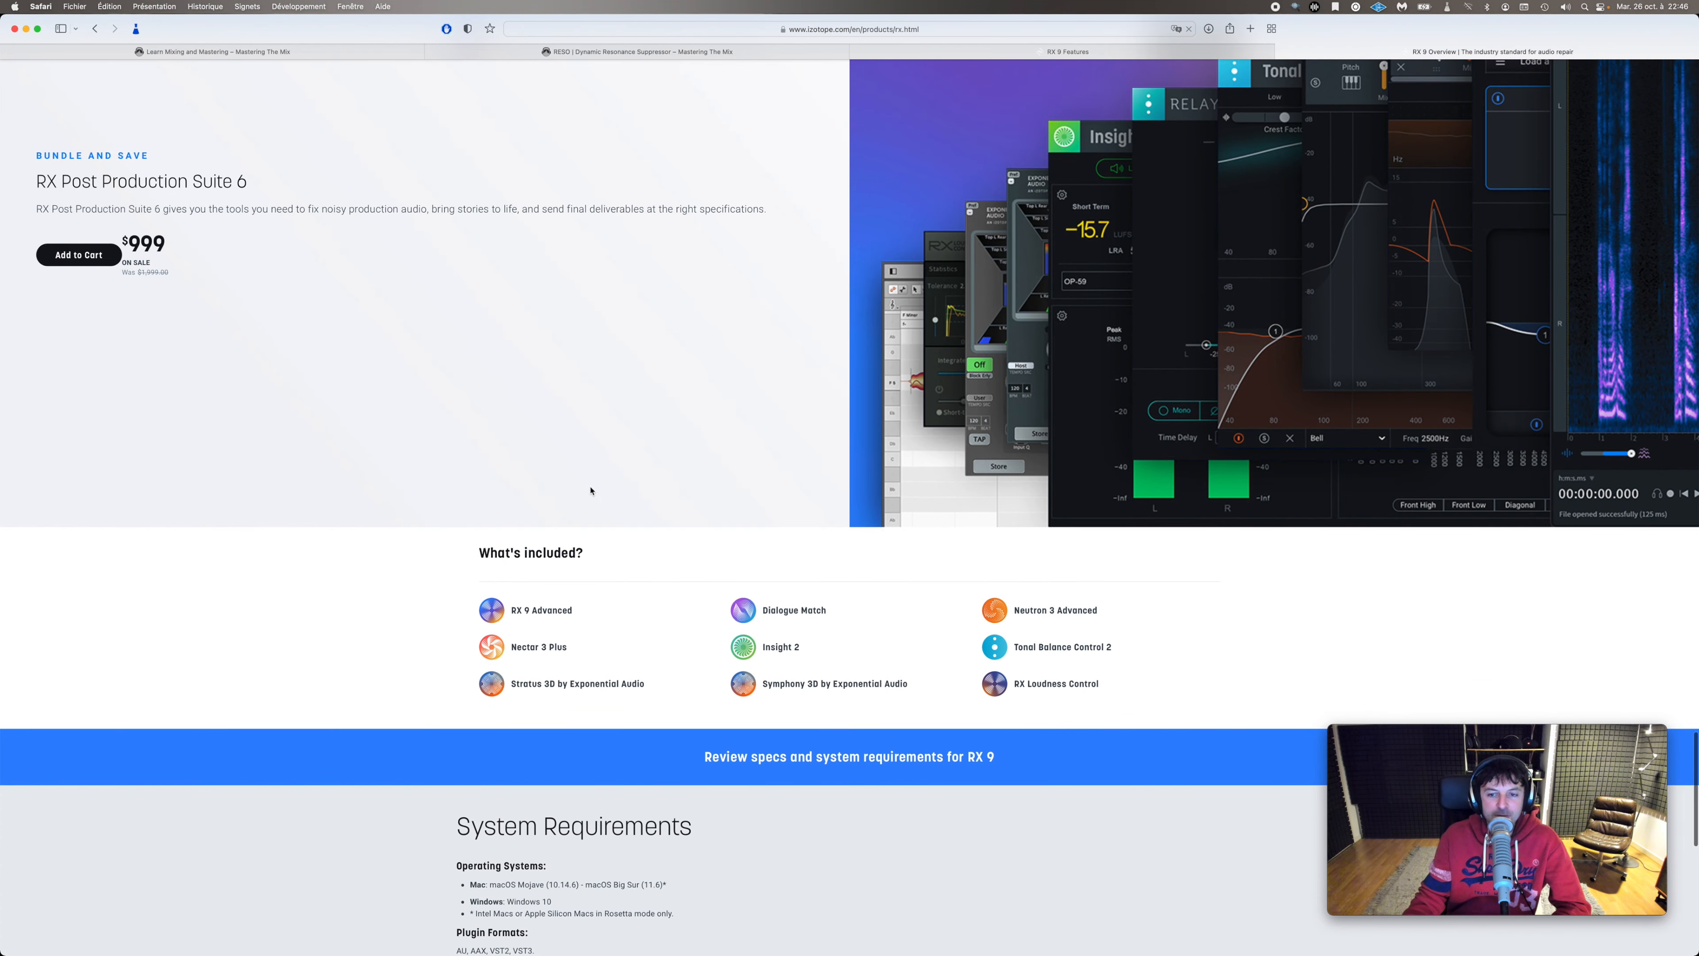
pyautogui.scroll(-4, 590, 491)
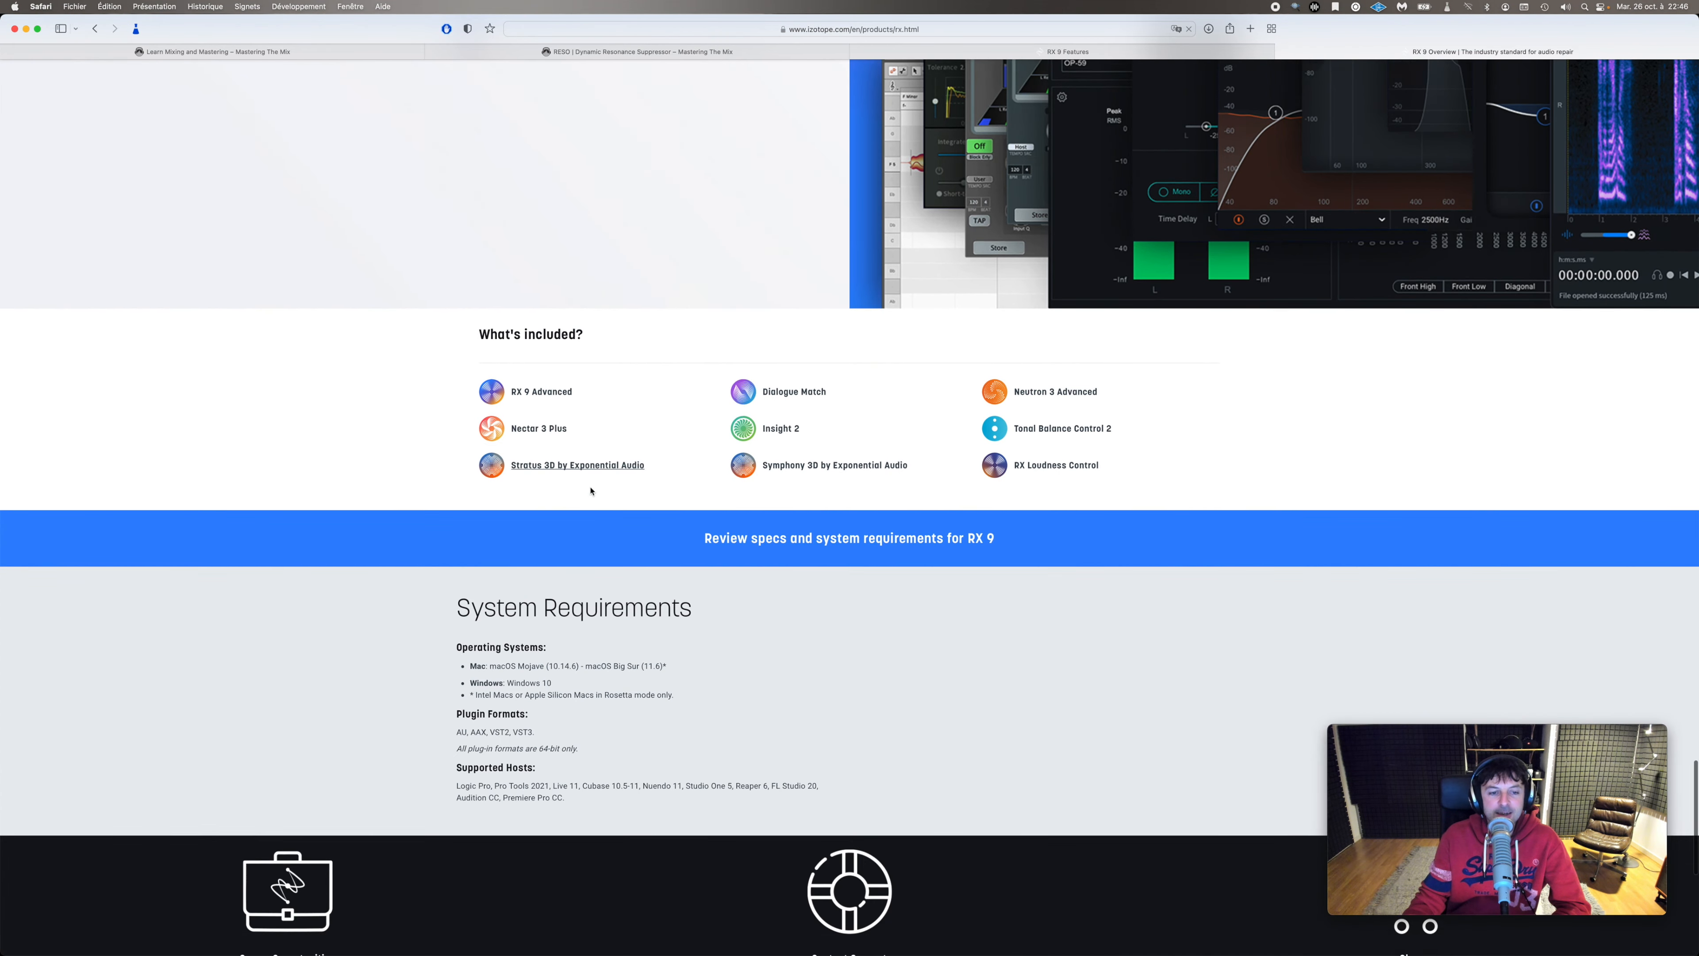
pyautogui.scroll(-9, 590, 491)
# - Open the RX 9 edition comparison and examine which features Elements, Standard and Advanced include
pyautogui.click(827, 494)
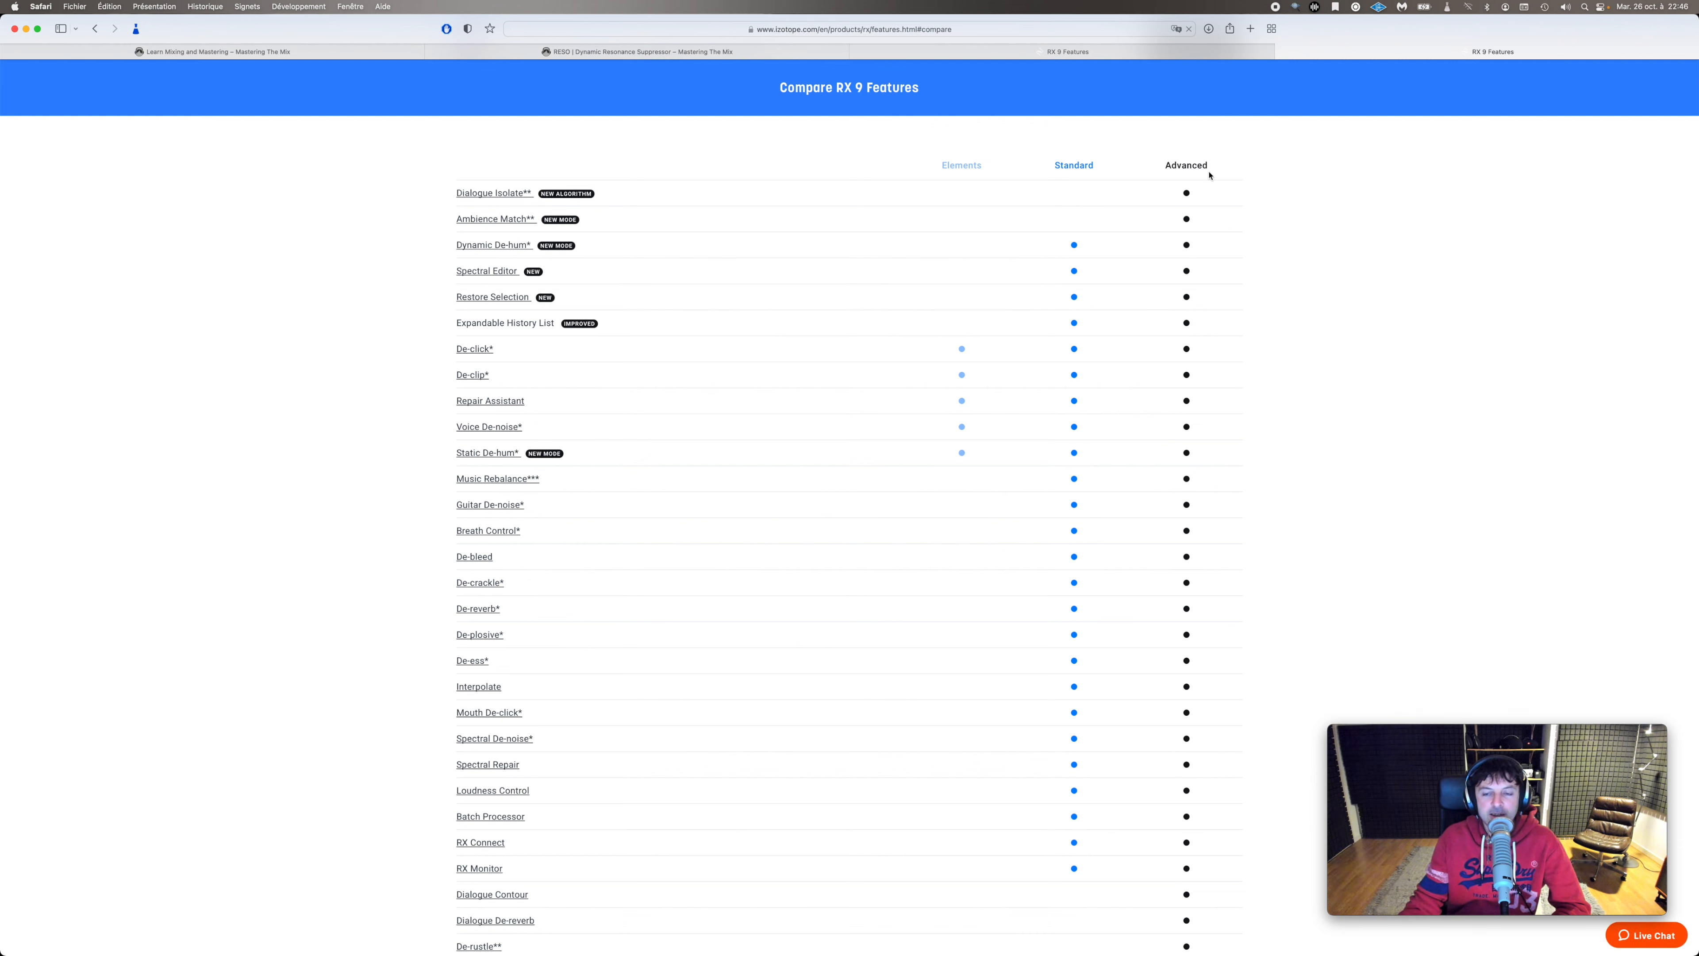
pyautogui.scroll(-10, 1151, 277)
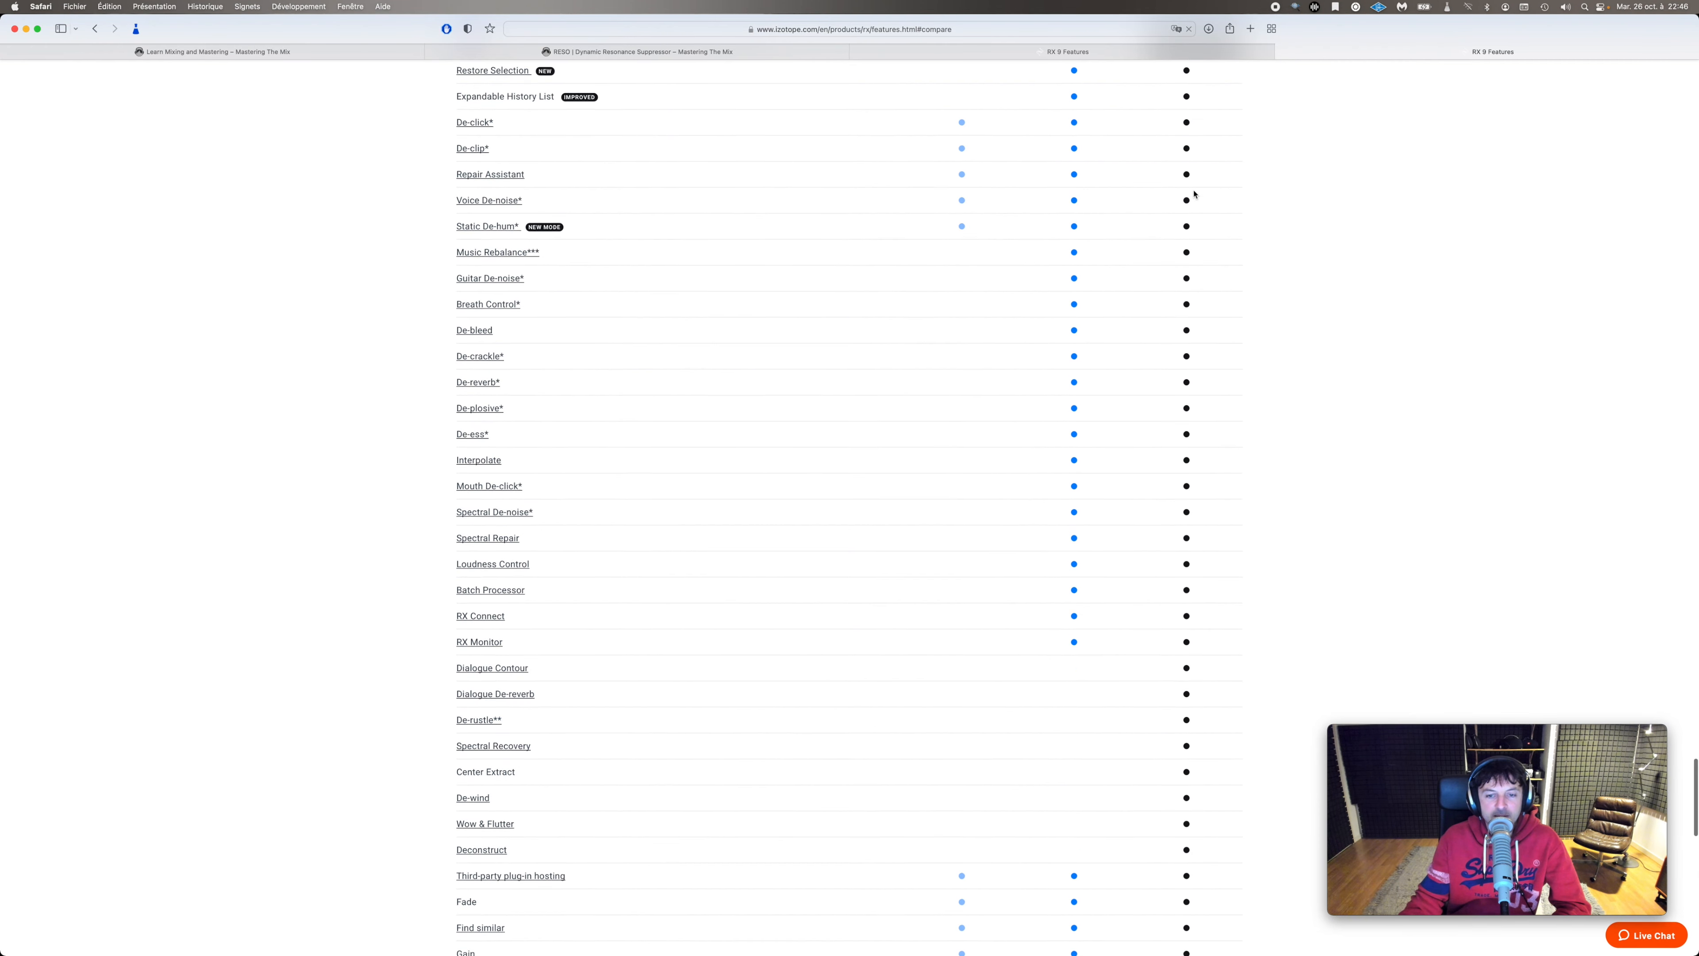
pyautogui.scroll(-6, 1193, 207)
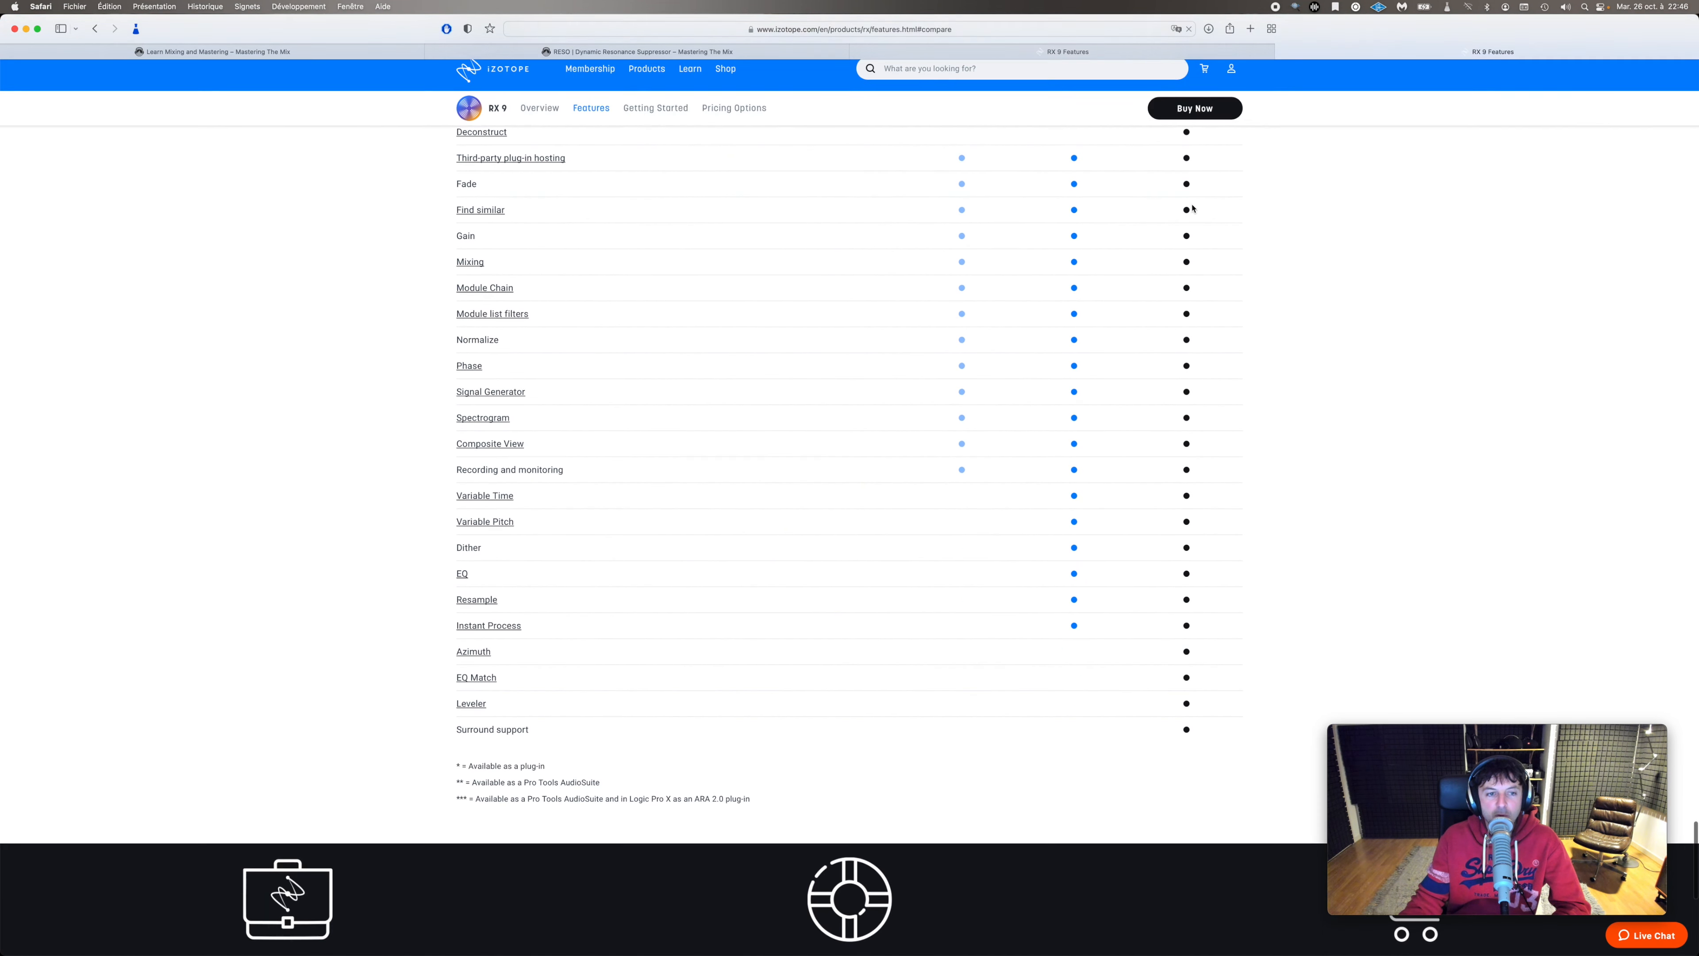
pyautogui.scroll(8, 1193, 208)
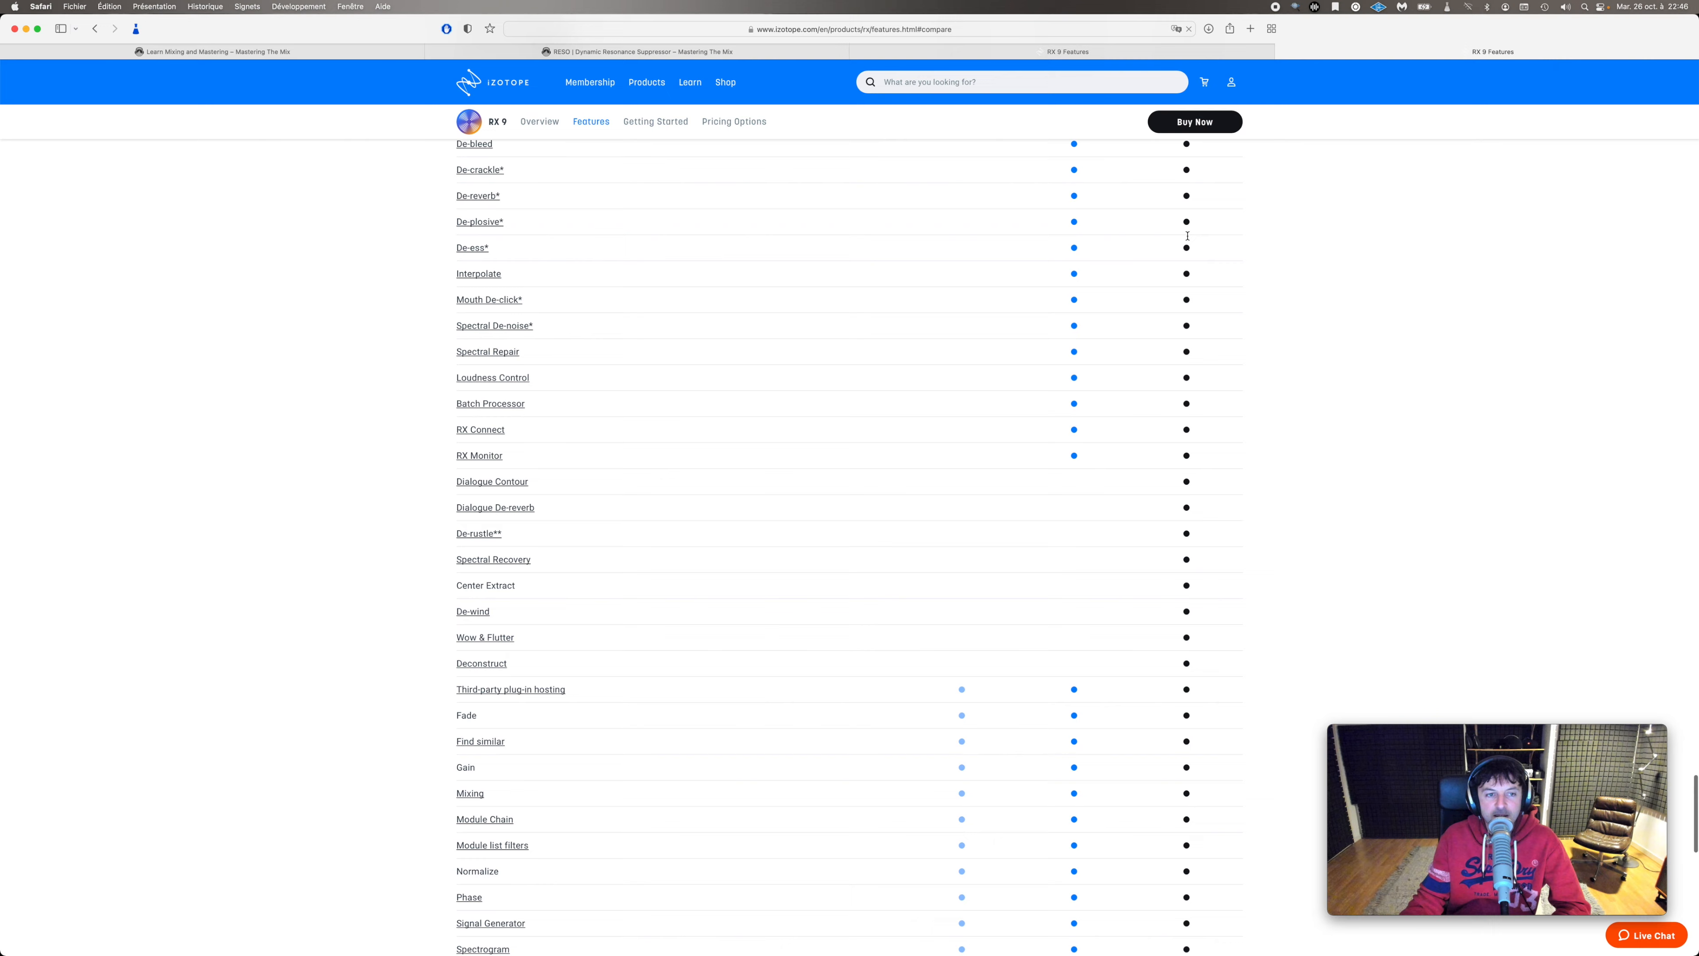
pyautogui.scroll(8, 1188, 238)
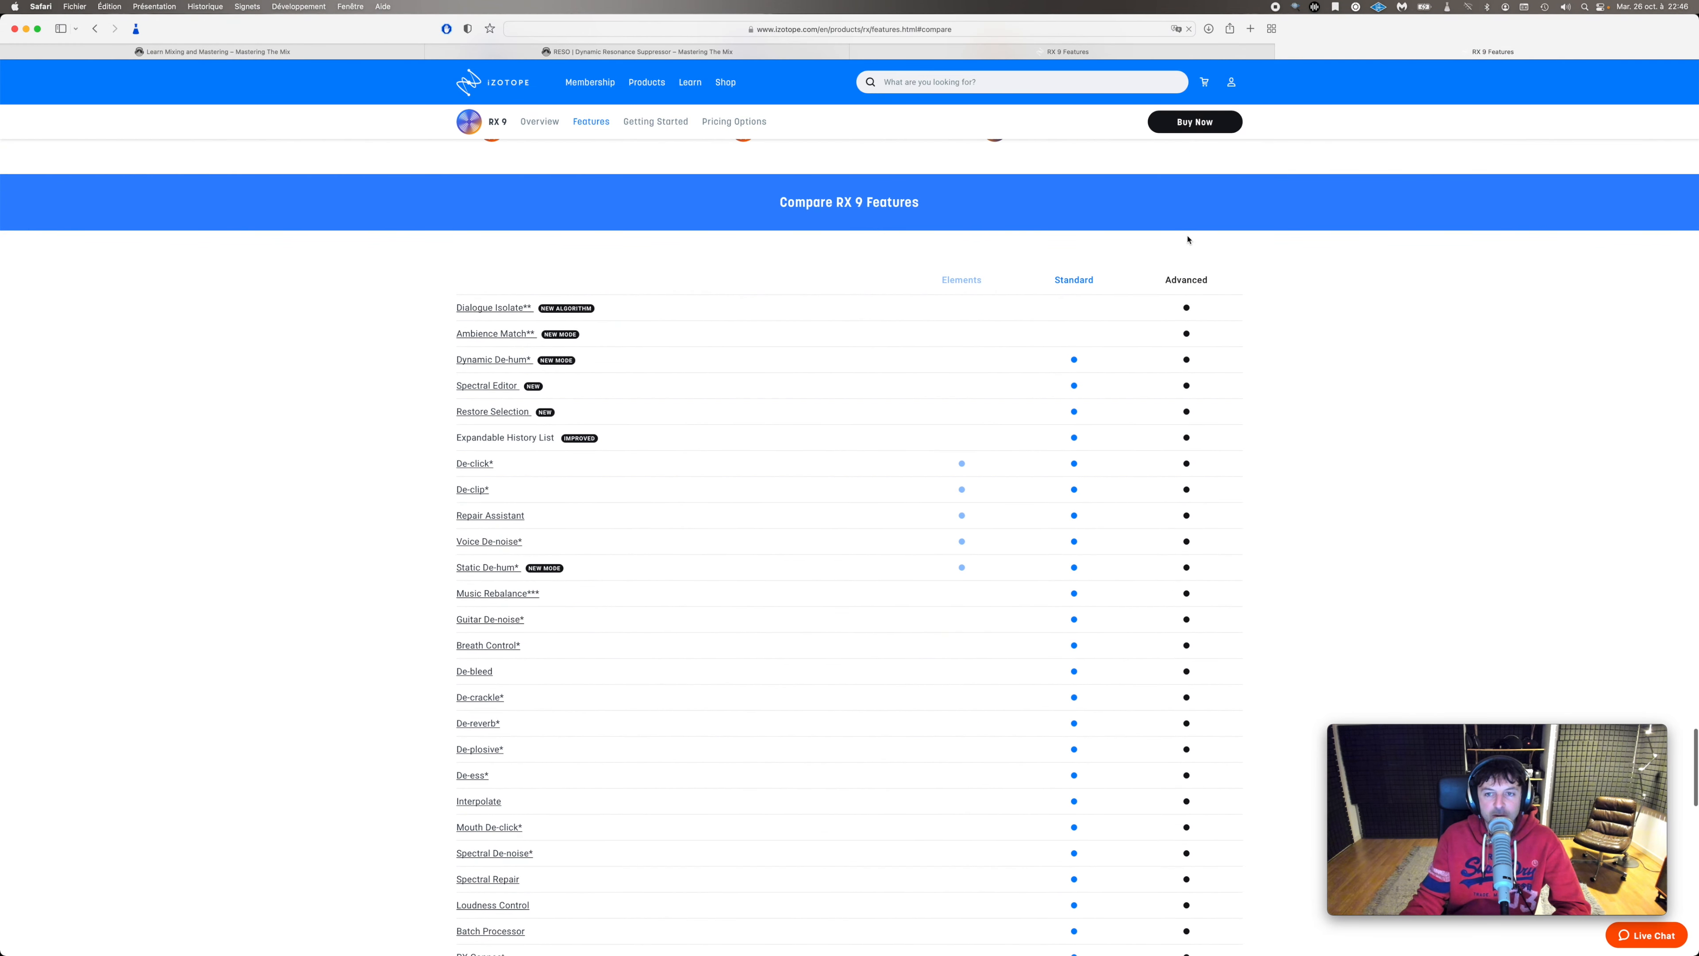
pyautogui.scroll(-1, 1173, 248)
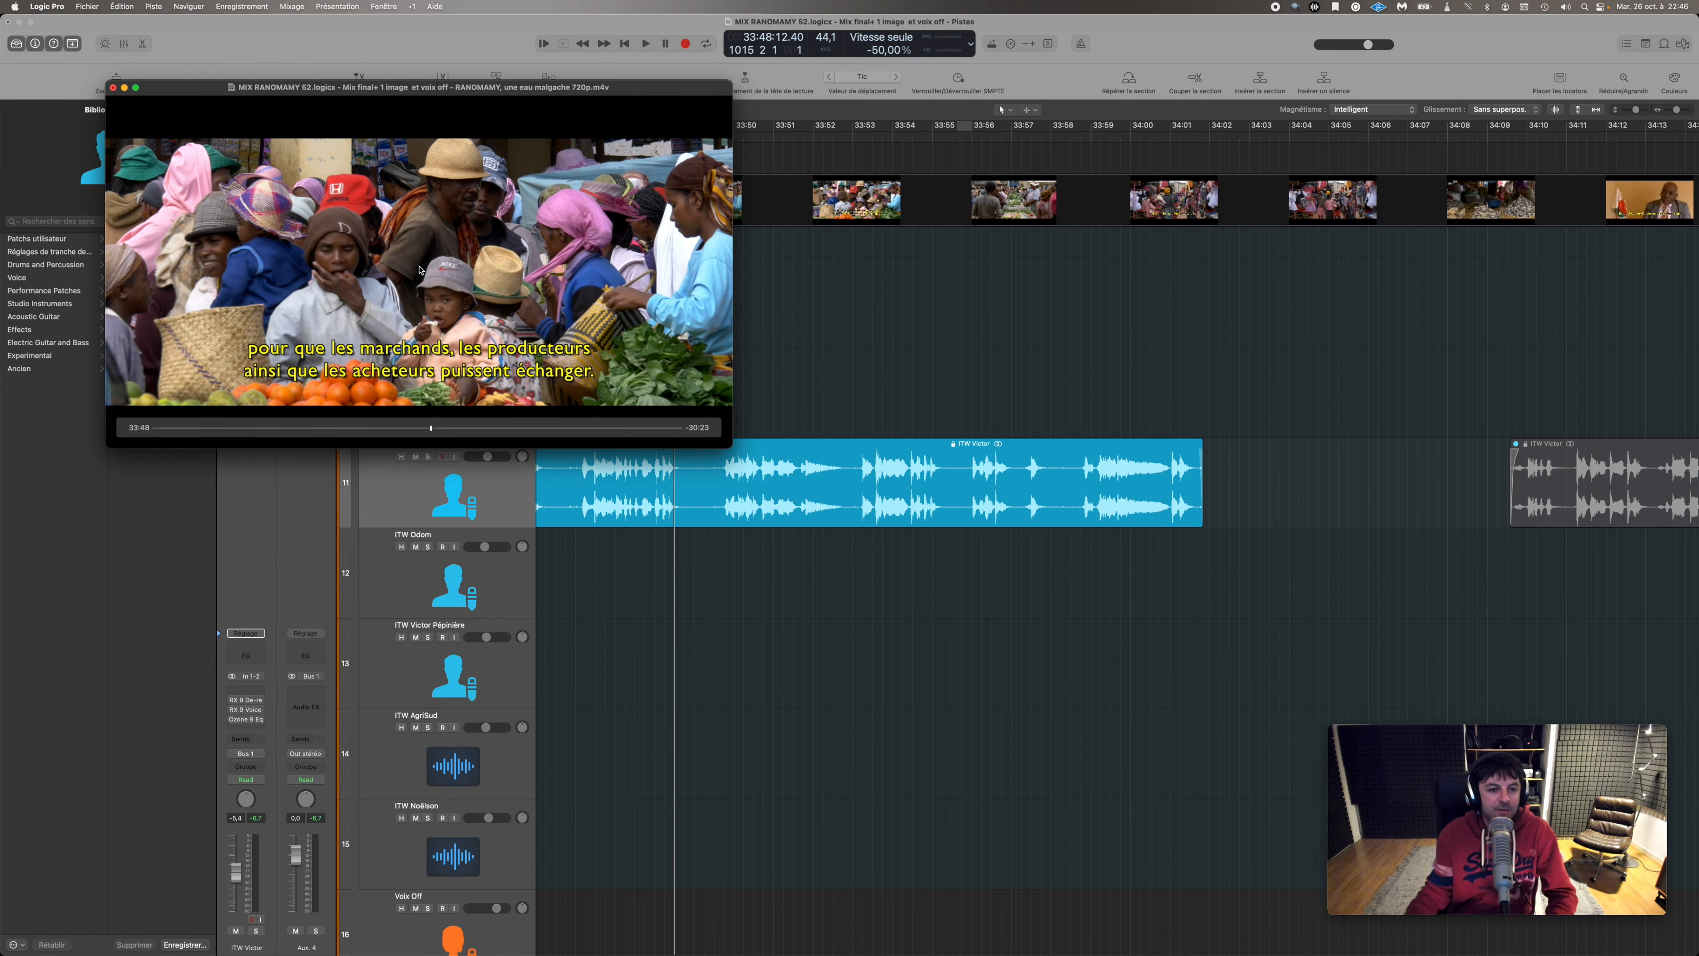
# - Switch to Logic Pro, open RX 9 De-reverb on interview track 11 and hide its preset manager
pyautogui.hscroll(-4, 802, 279)
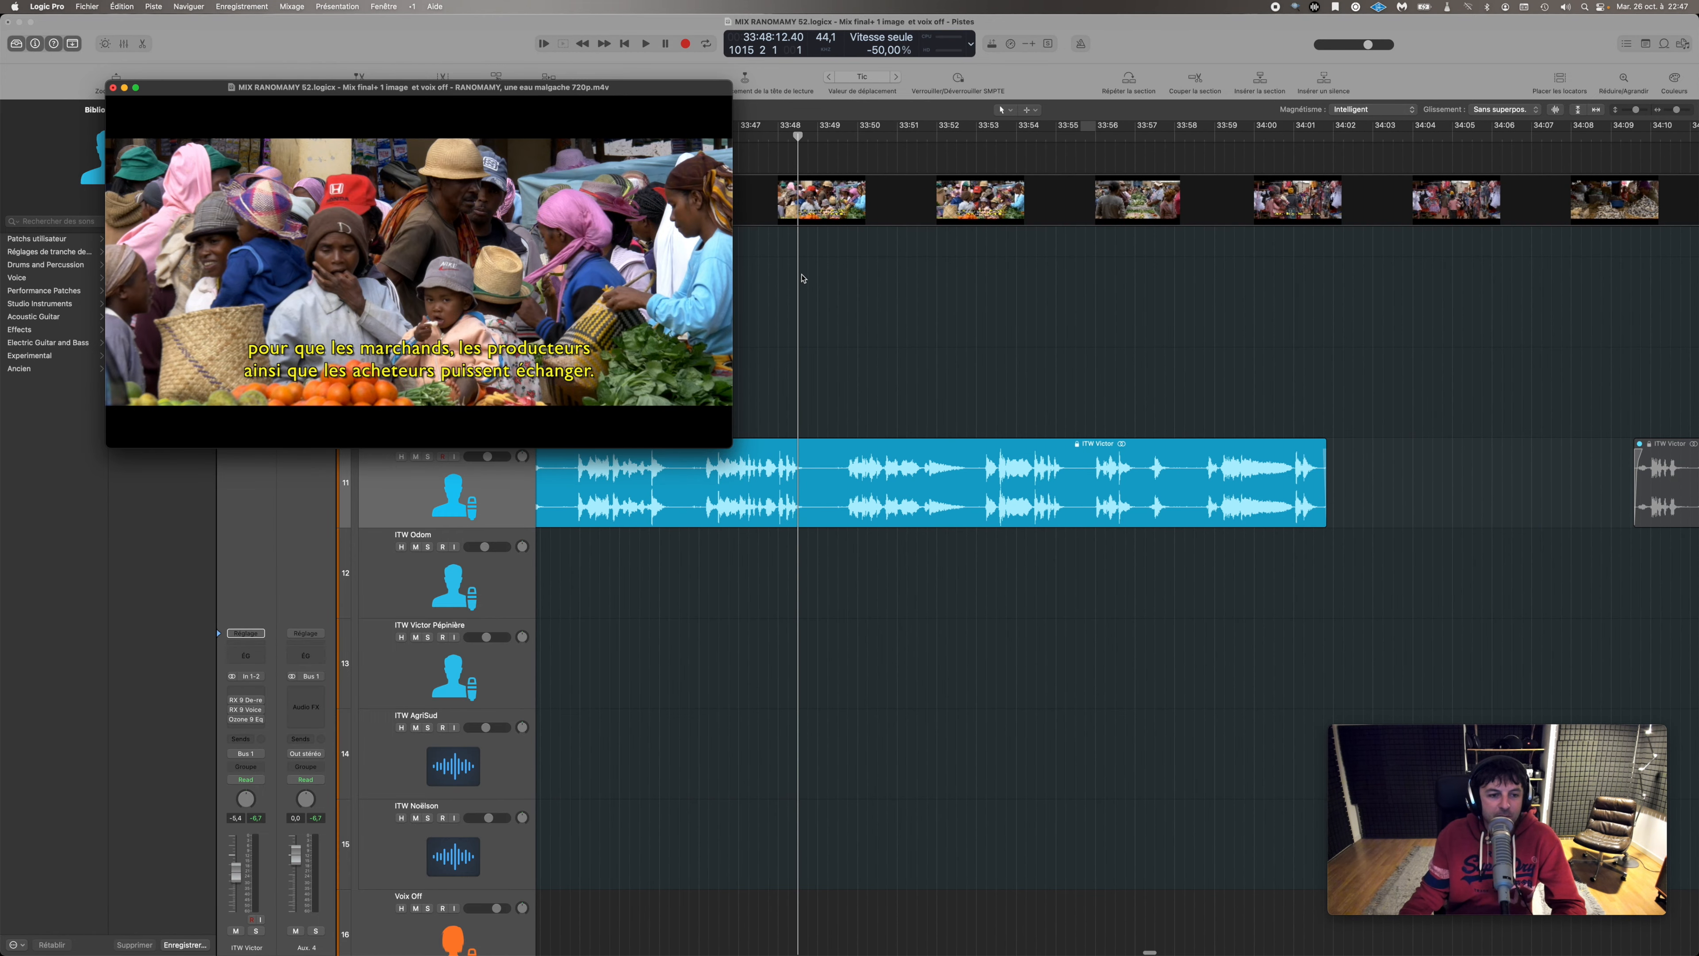
pyautogui.hscroll(-3, 843, 284)
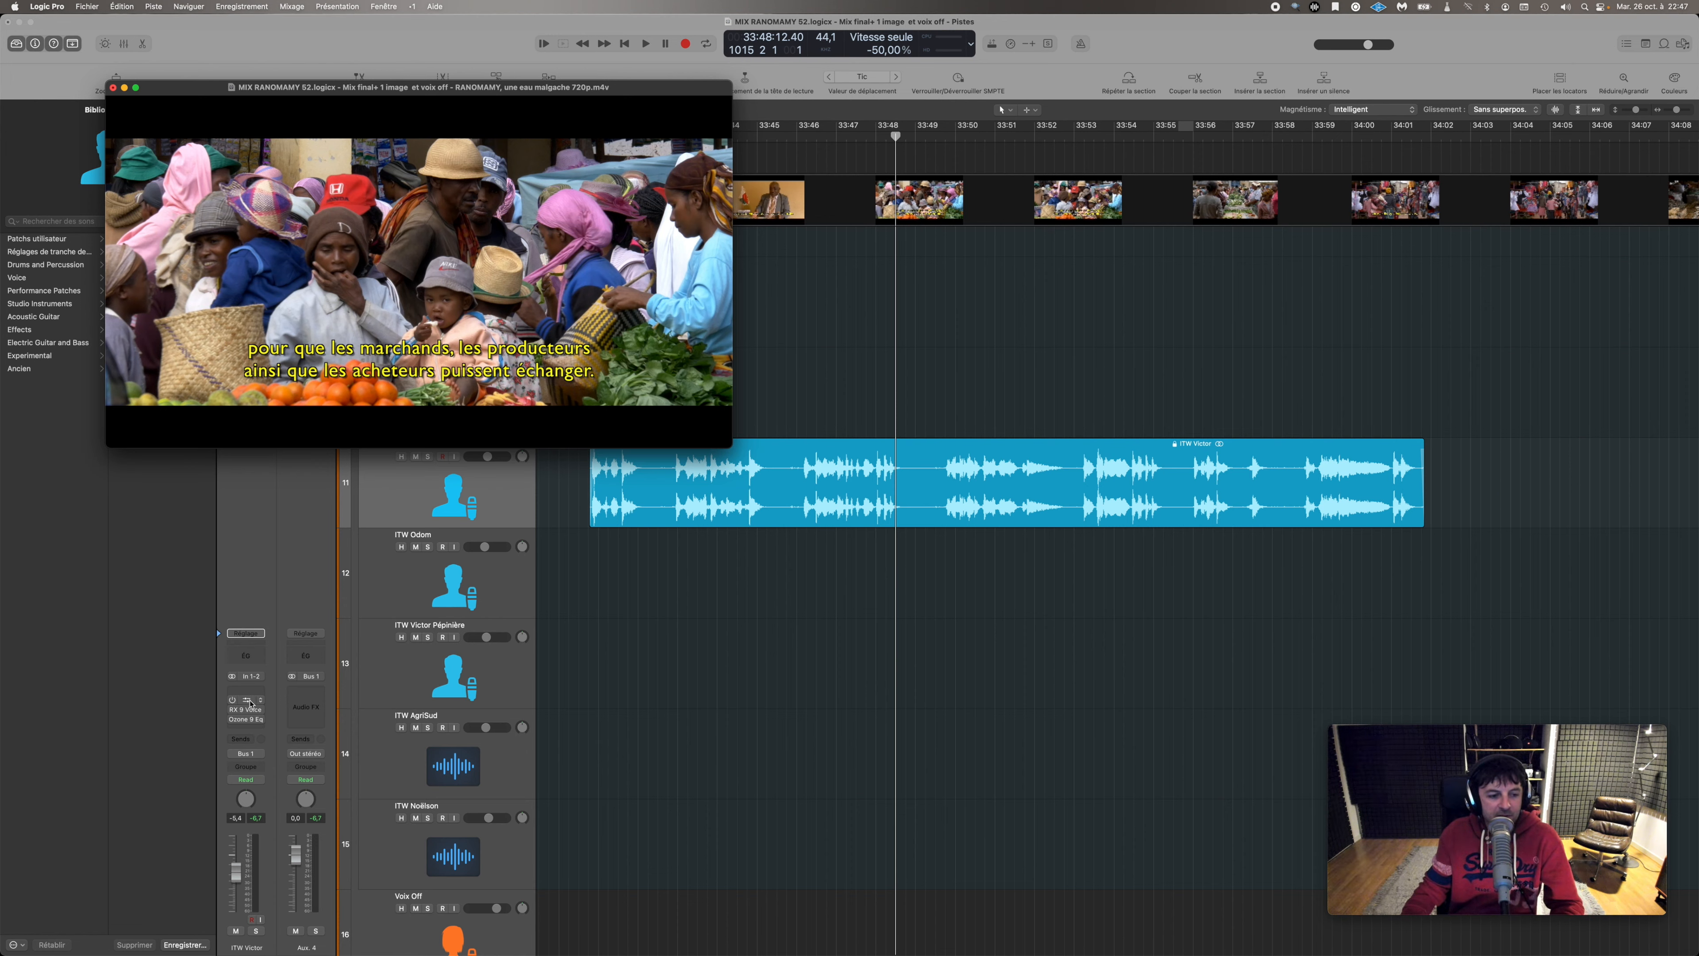
pyautogui.moveTo(589, 196); pyautogui.dragTo(1204, 271)
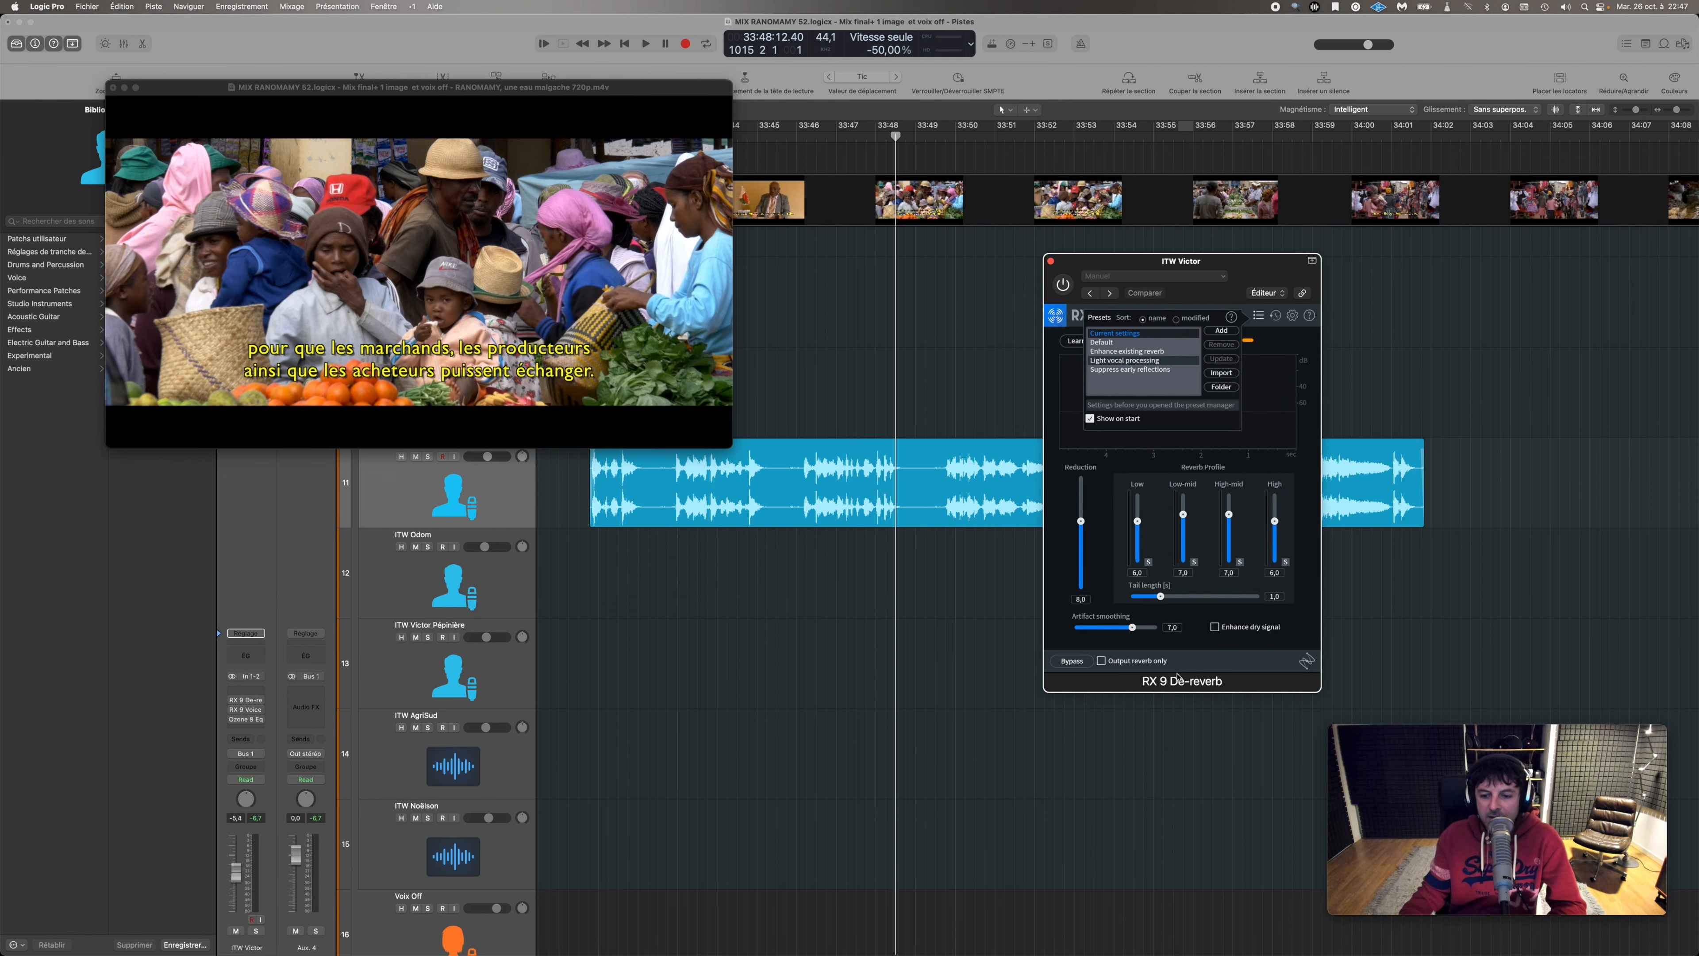
pyautogui.moveTo(1220, 267); pyautogui.dragTo(1416, 257)
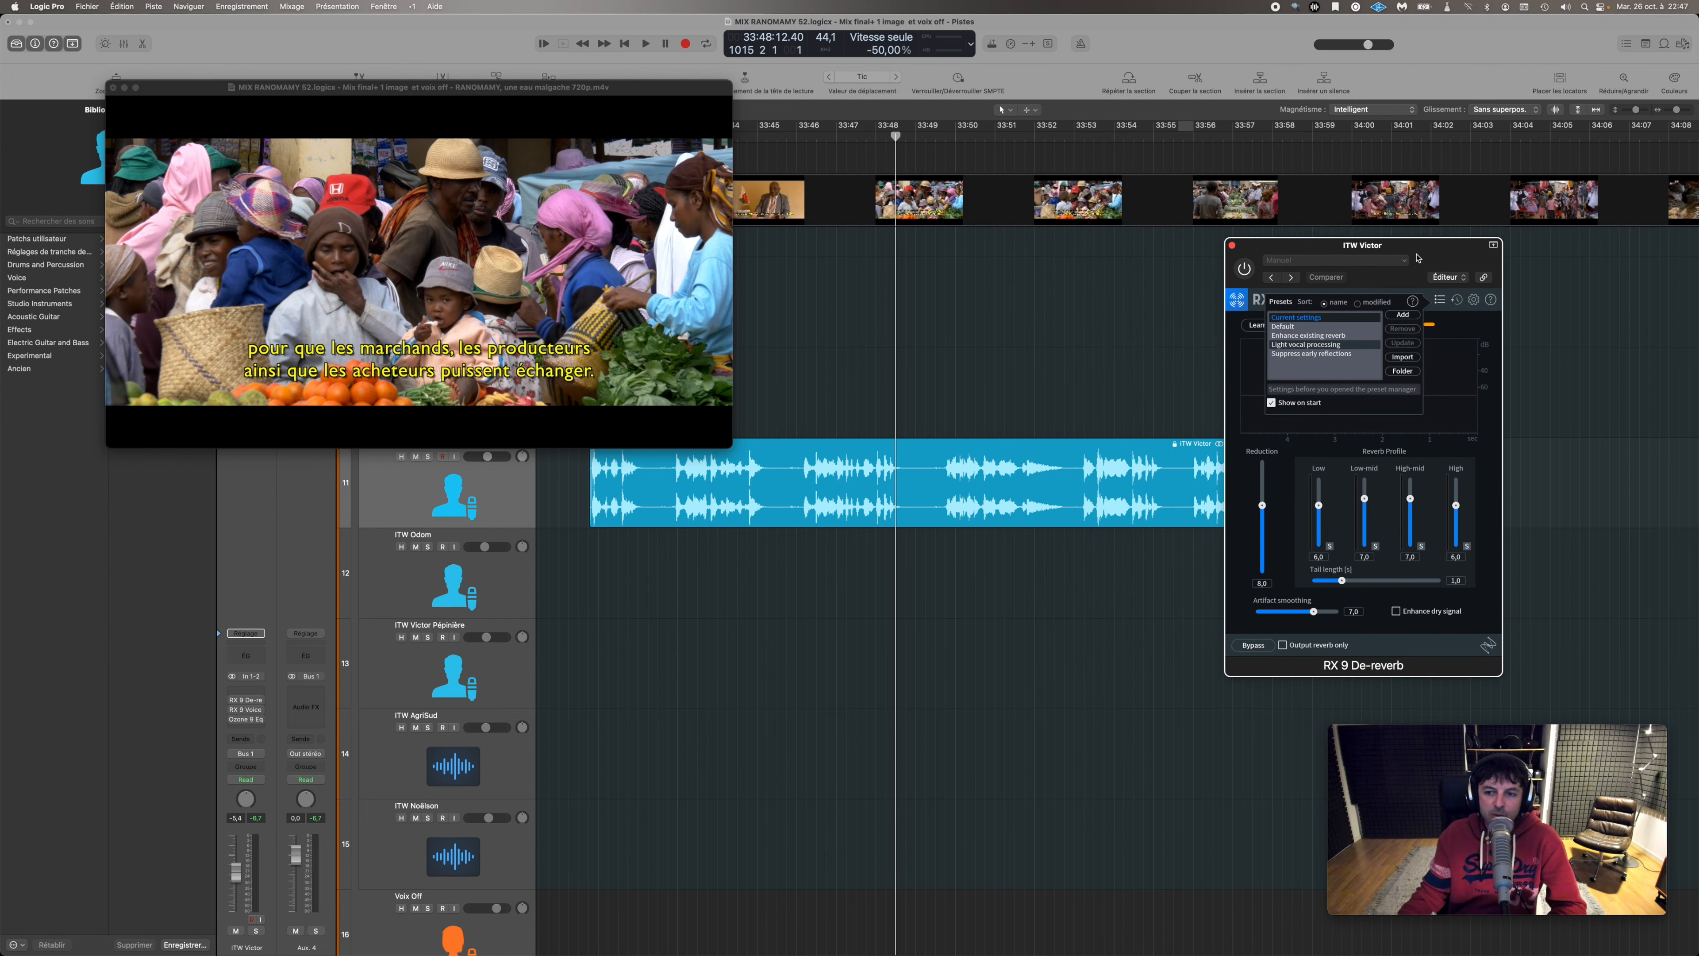
pyautogui.click(1440, 301)
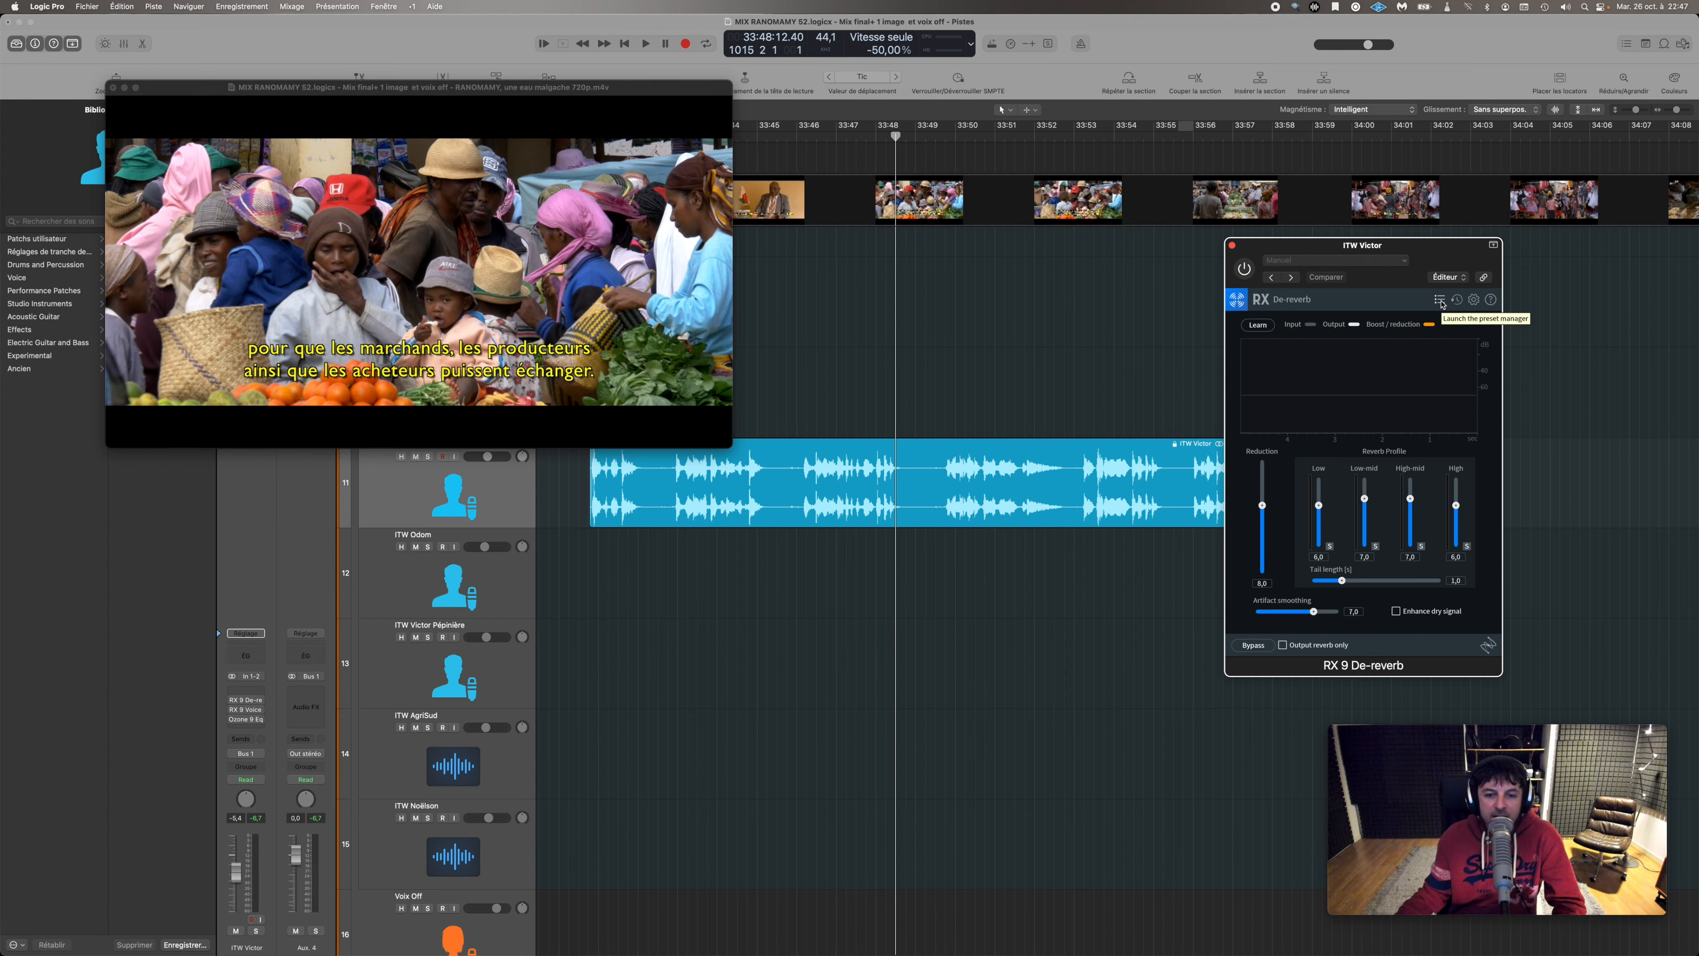
# - Listen to the interview from around 33:47 with De-reverb switched off
pyautogui.click(824, 137)
pyautogui.moveTo(823, 137); pyautogui.dragTo(812, 138)
pyautogui.press('space')
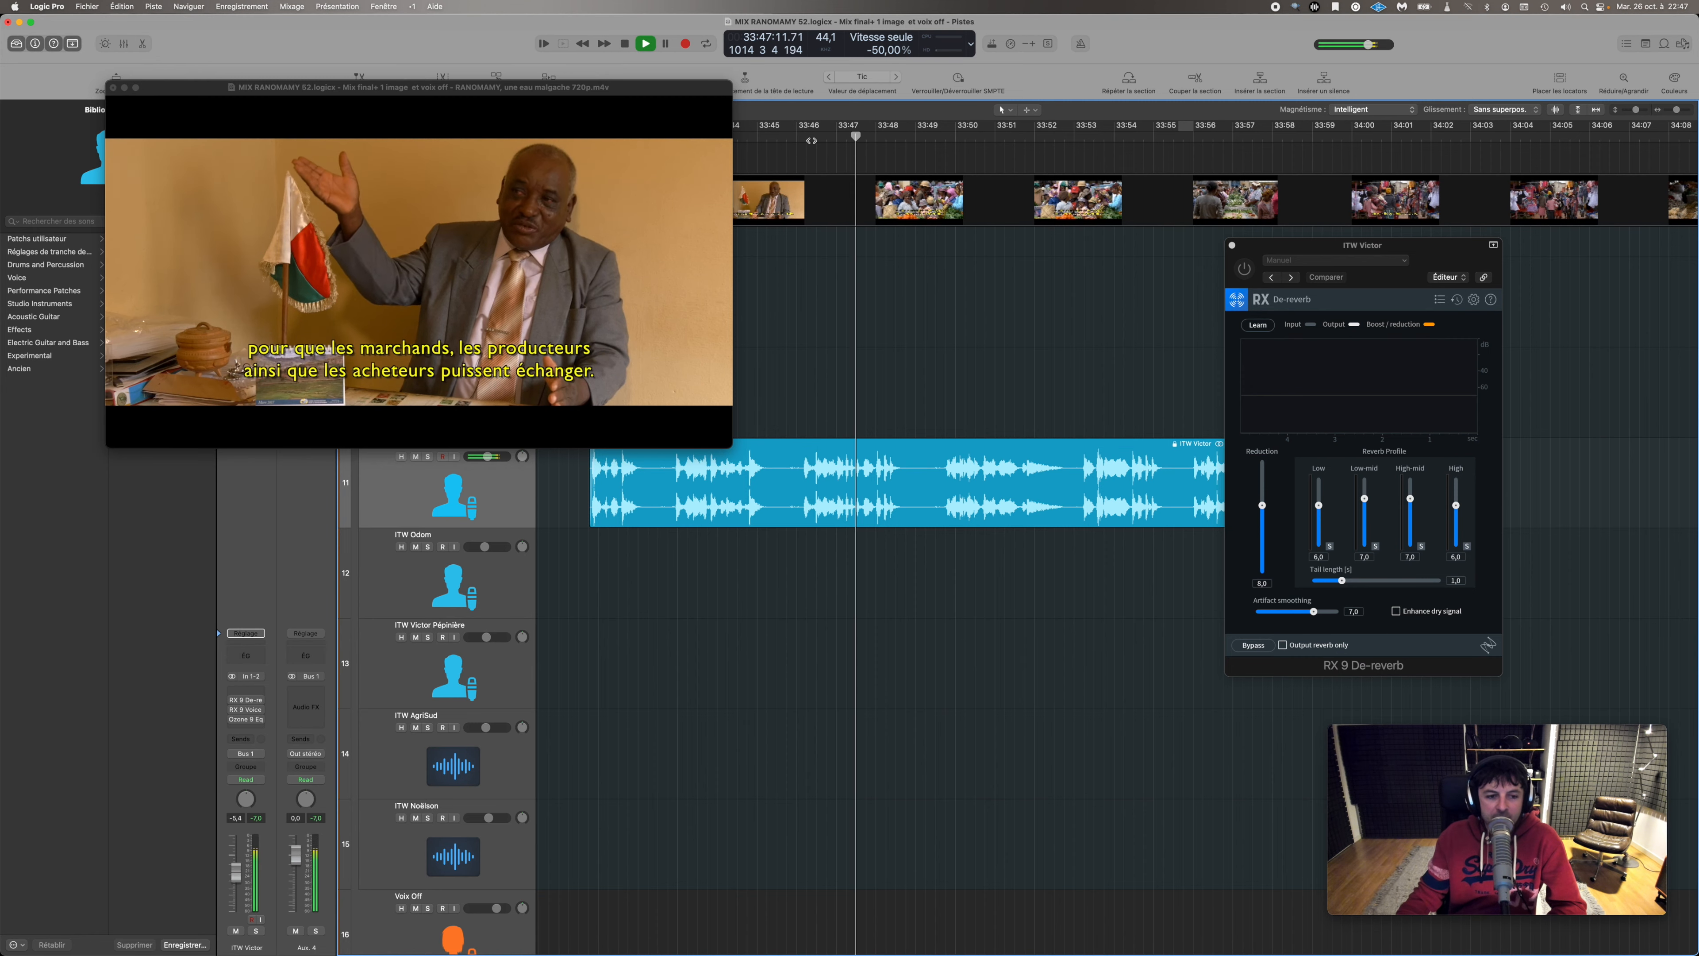
pyautogui.press('space')
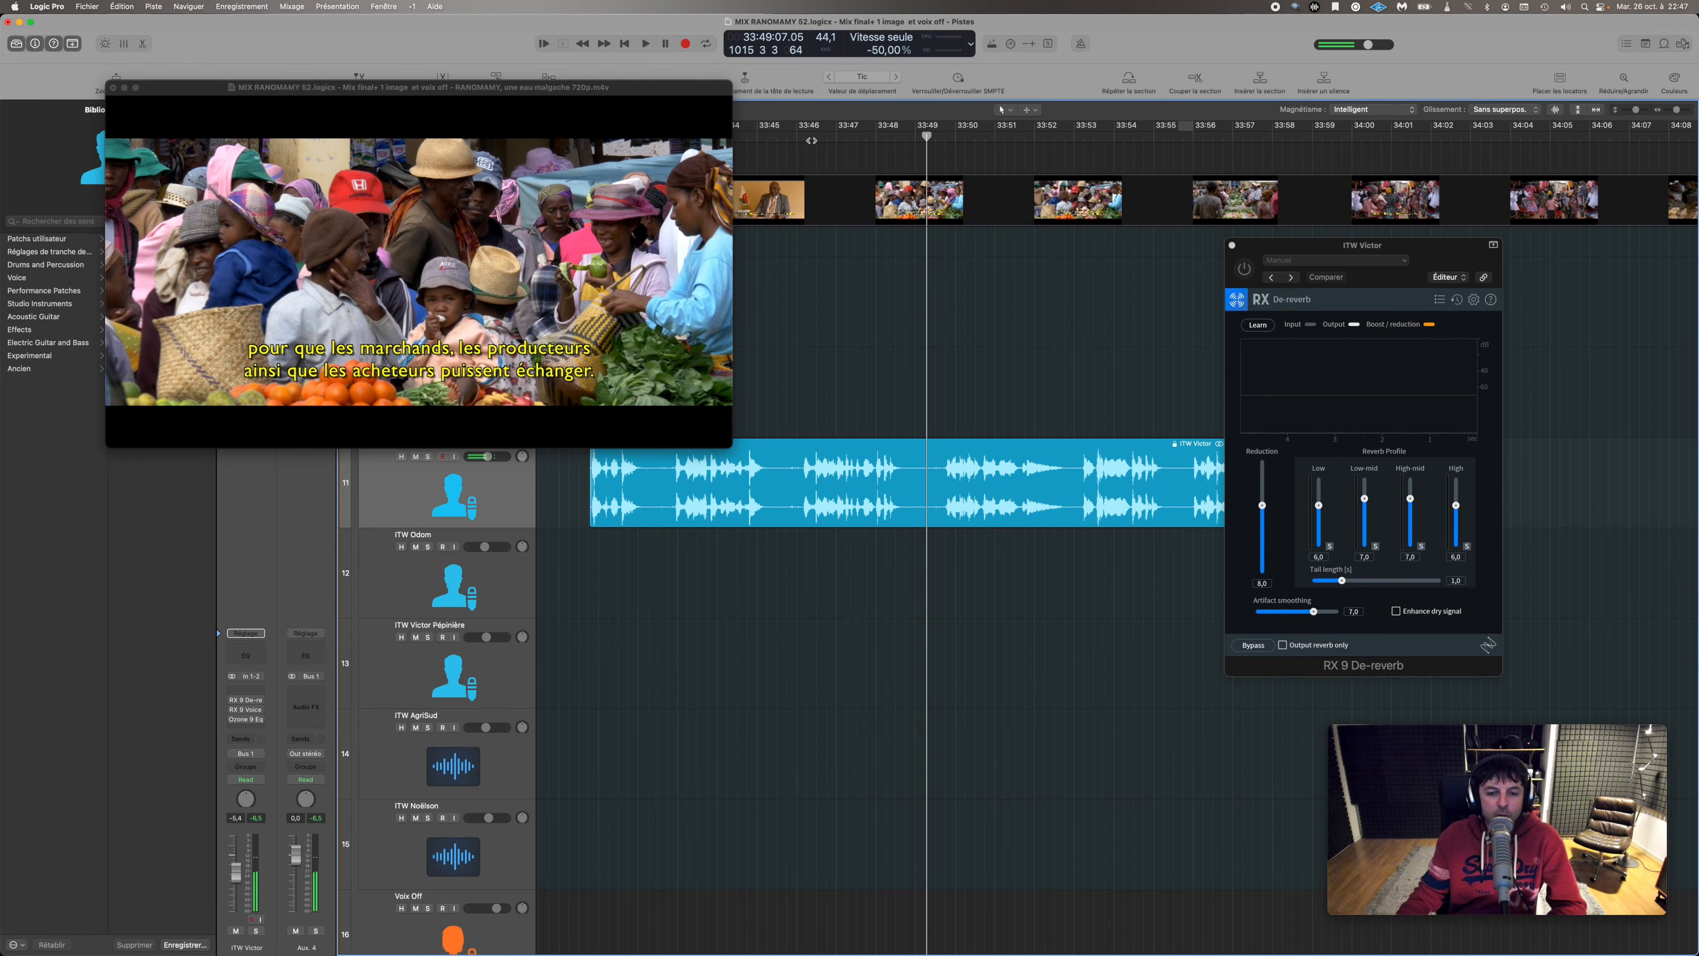
pyautogui.moveTo(823, 137)
pyautogui.mouseDown()
pyautogui.moveTo(860, 138)
pyautogui.moveTo(840, 138)
pyautogui.mouseUp()
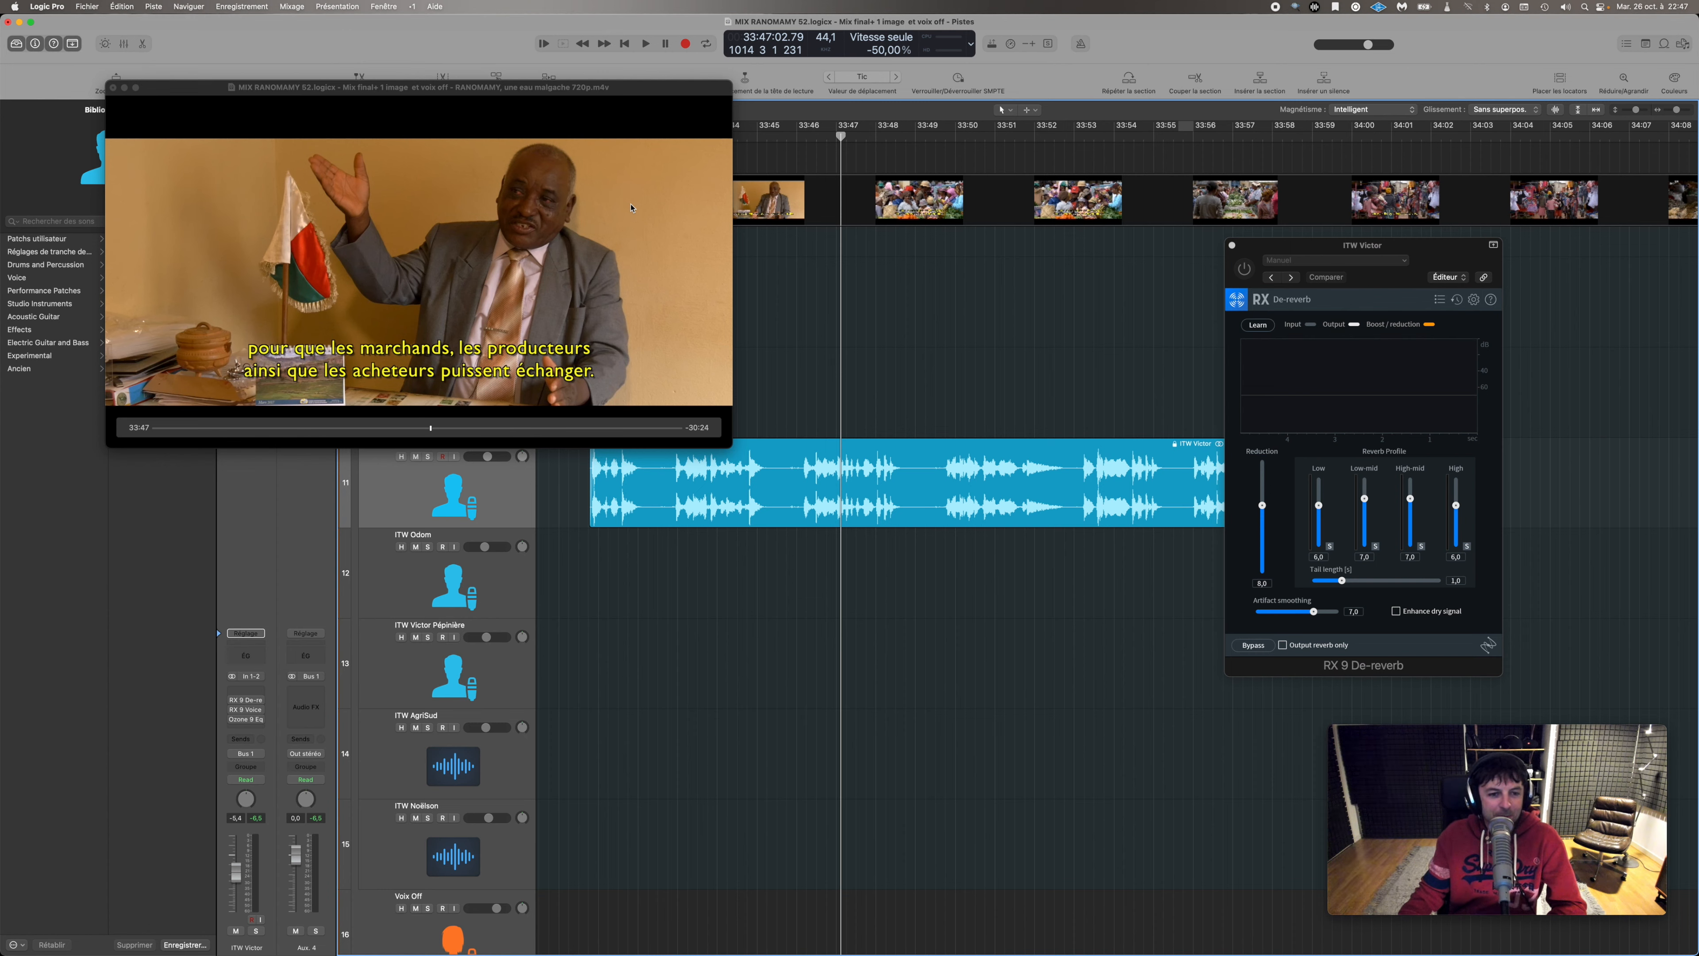
pyautogui.press('space')
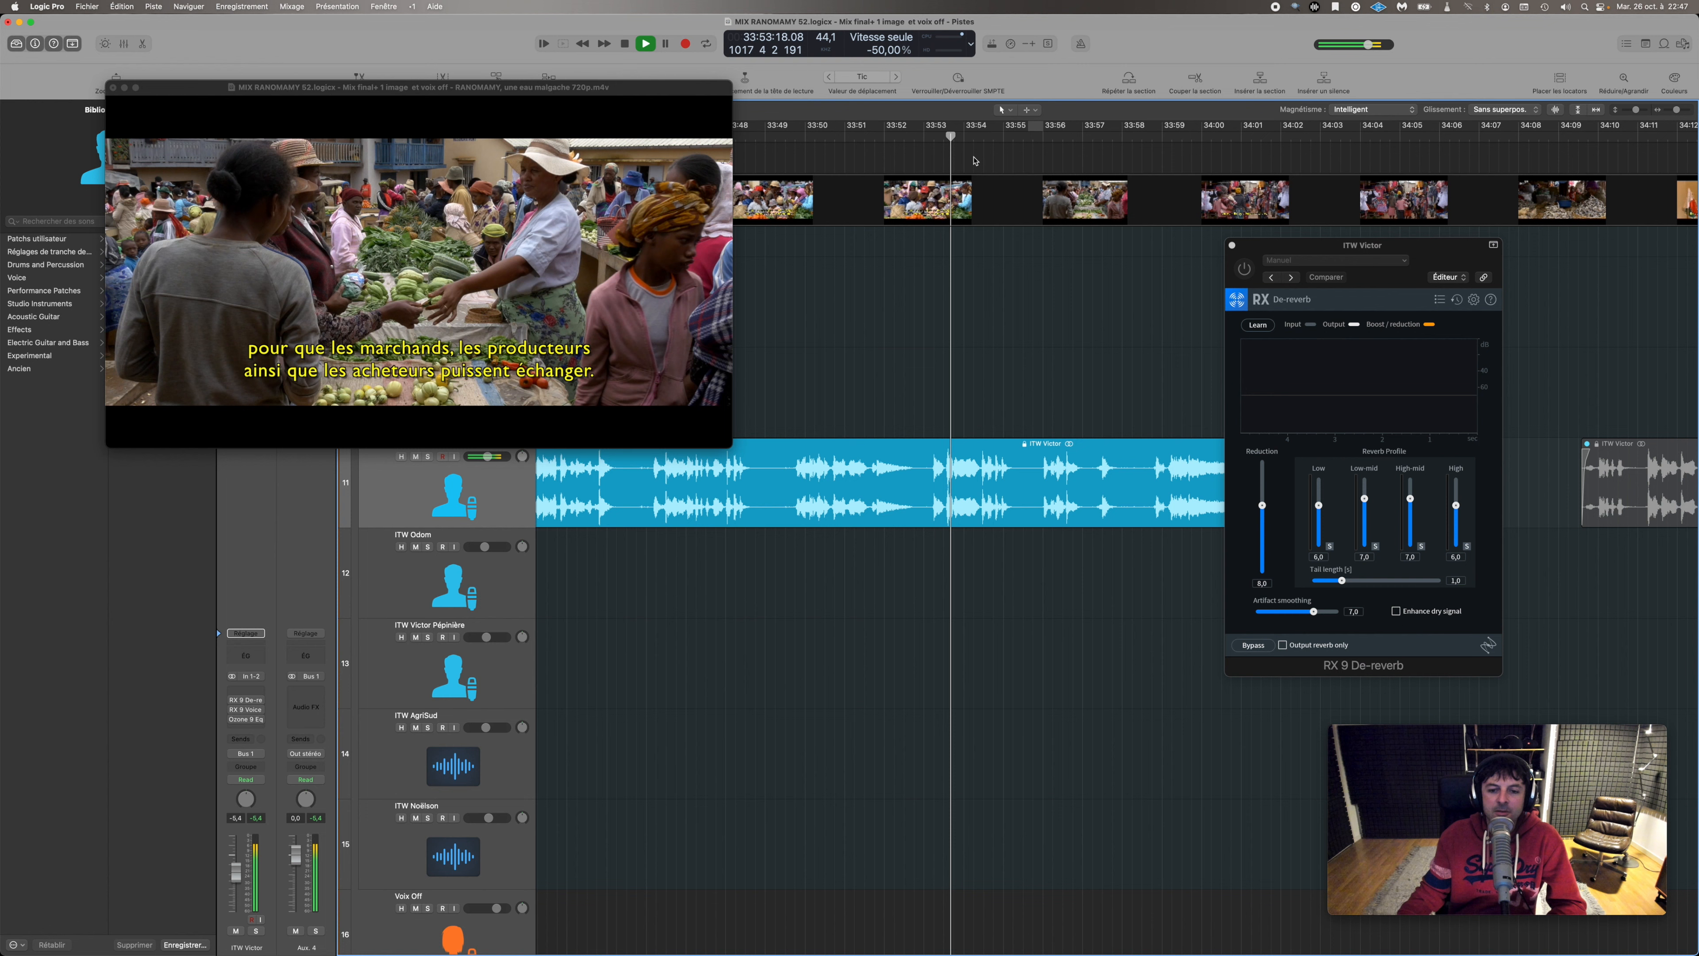
pyautogui.press('space')
# - Set a cycle region about 10 seconds long over the interview, covering roughly 33:49 to 33:58, keeping the De-reverb window beside it
pyautogui.moveTo(1424, 247); pyautogui.dragTo(1272, 192)
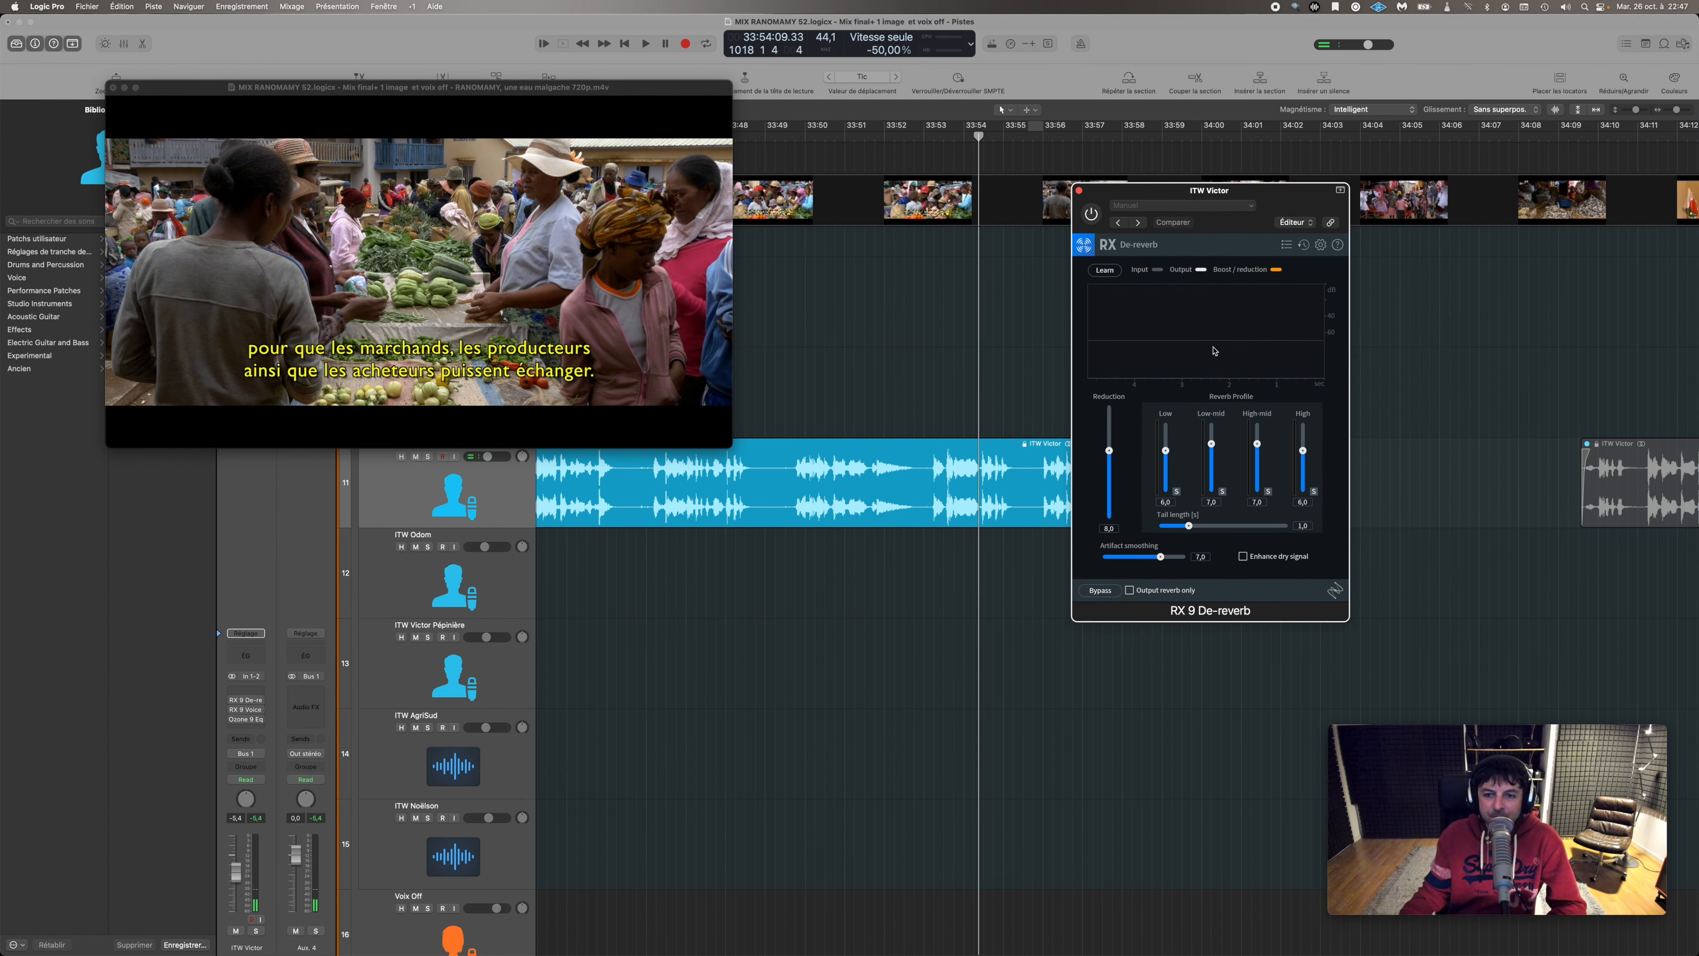
pyautogui.hscroll(-5, 967, 271)
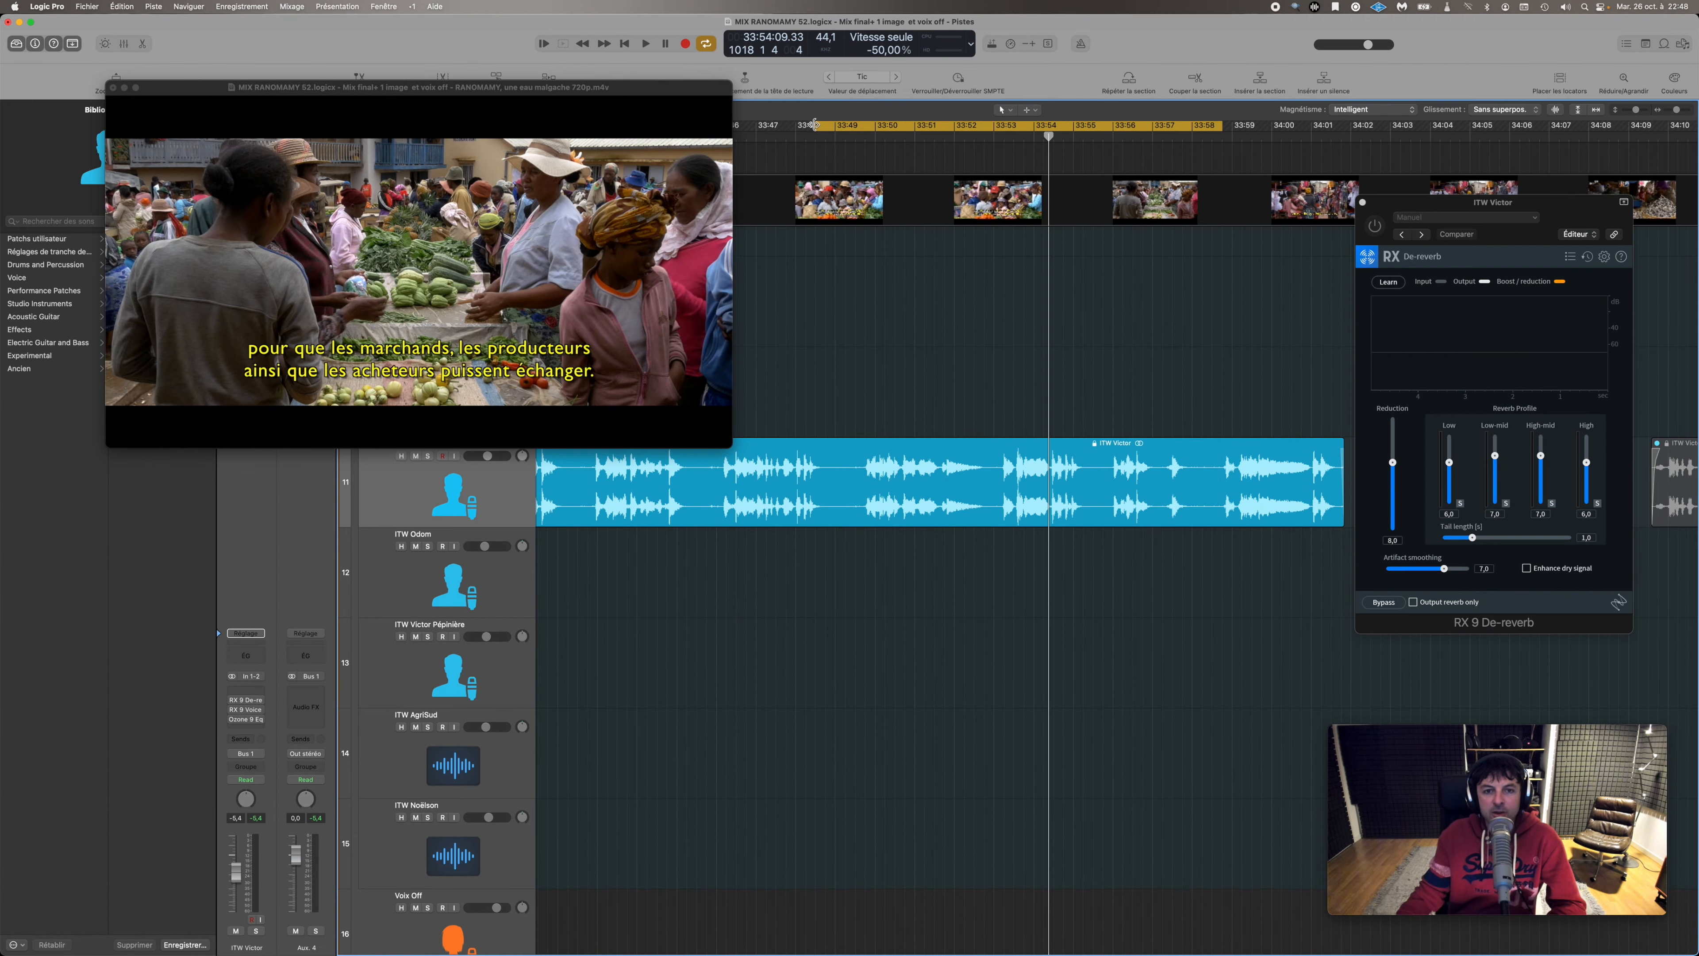
pyautogui.moveTo(814, 124); pyautogui.dragTo(826, 124)
pyautogui.hscroll(2, 1031, 457)
pyautogui.moveTo(1442, 209); pyautogui.dragTo(1359, 213)
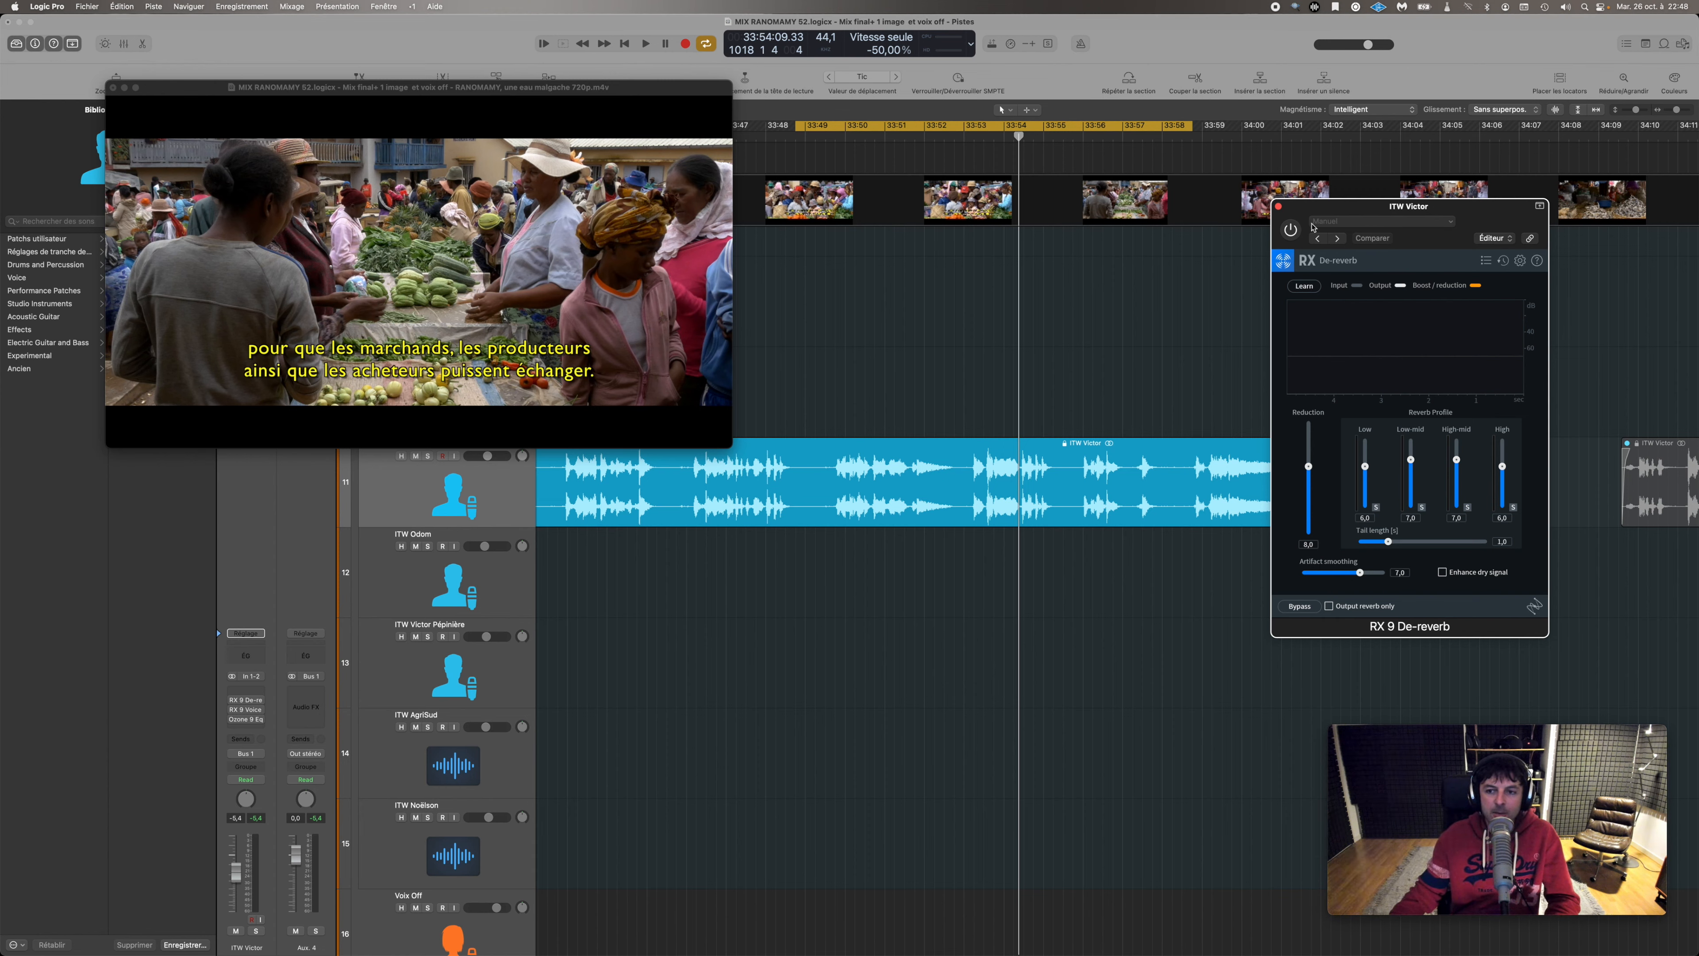
# - Enable De-reverb and have it learn the reverb profile while the cycled interview passage plays
pyautogui.moveTo(1328, 210); pyautogui.dragTo(1299, 193)
pyautogui.click(1275, 268)
pyautogui.click(795, 158)
pyautogui.press('space')
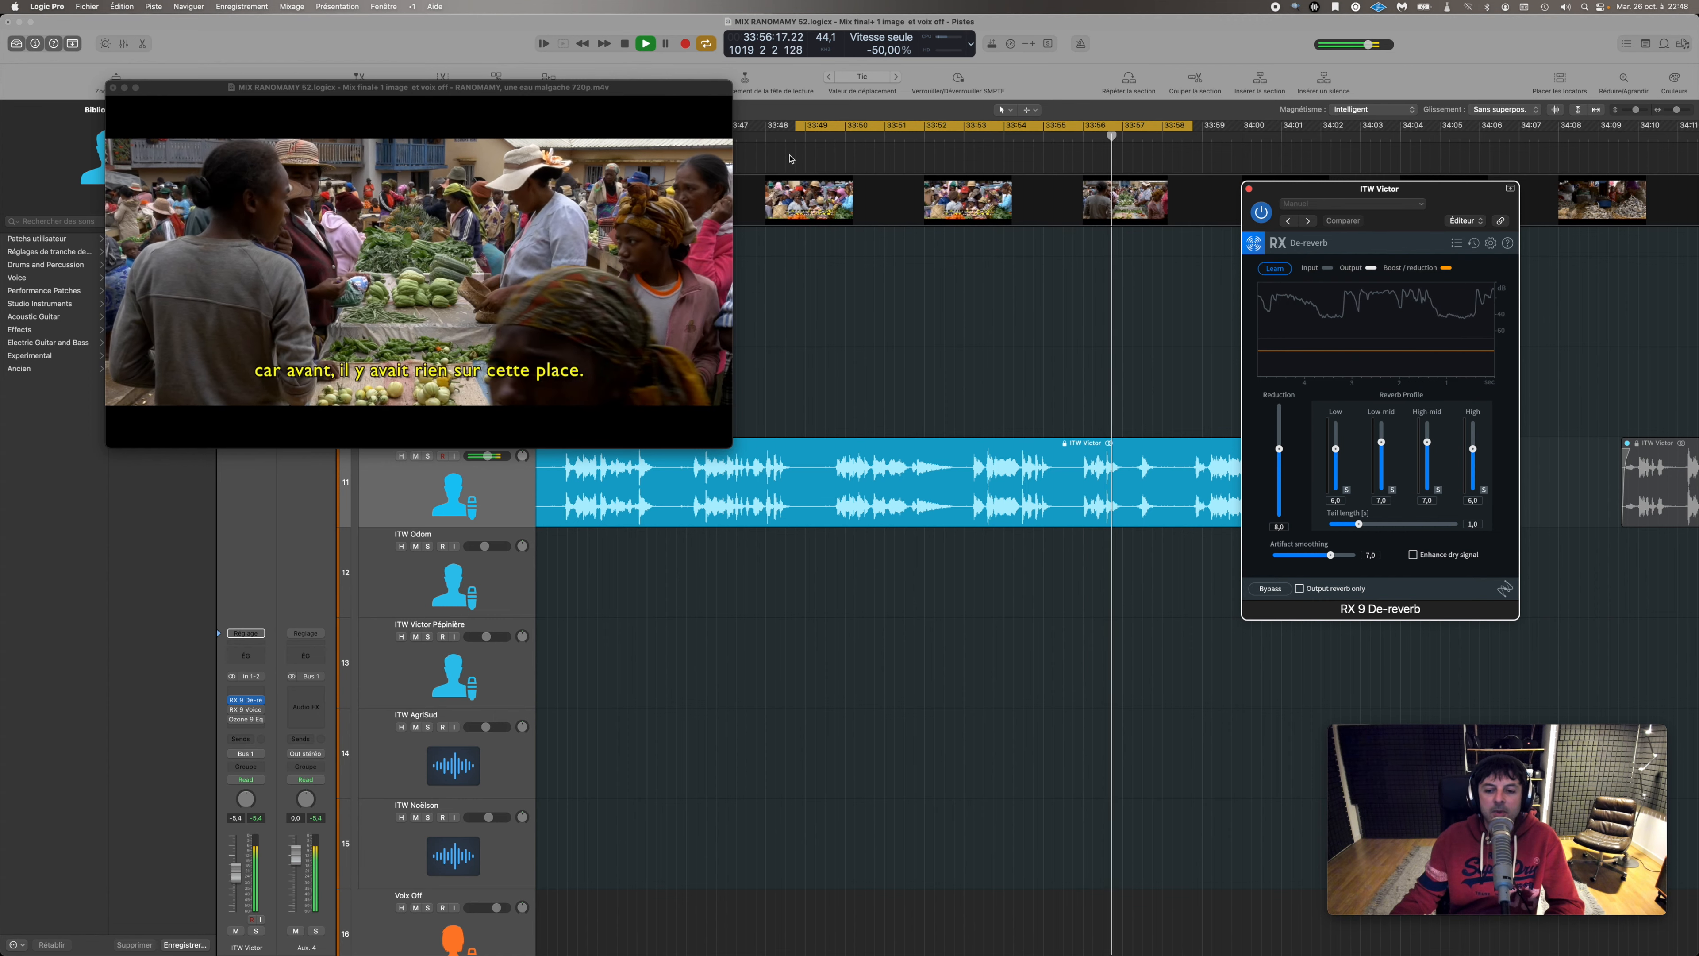
pyautogui.click(1278, 268)
pyautogui.press('space')
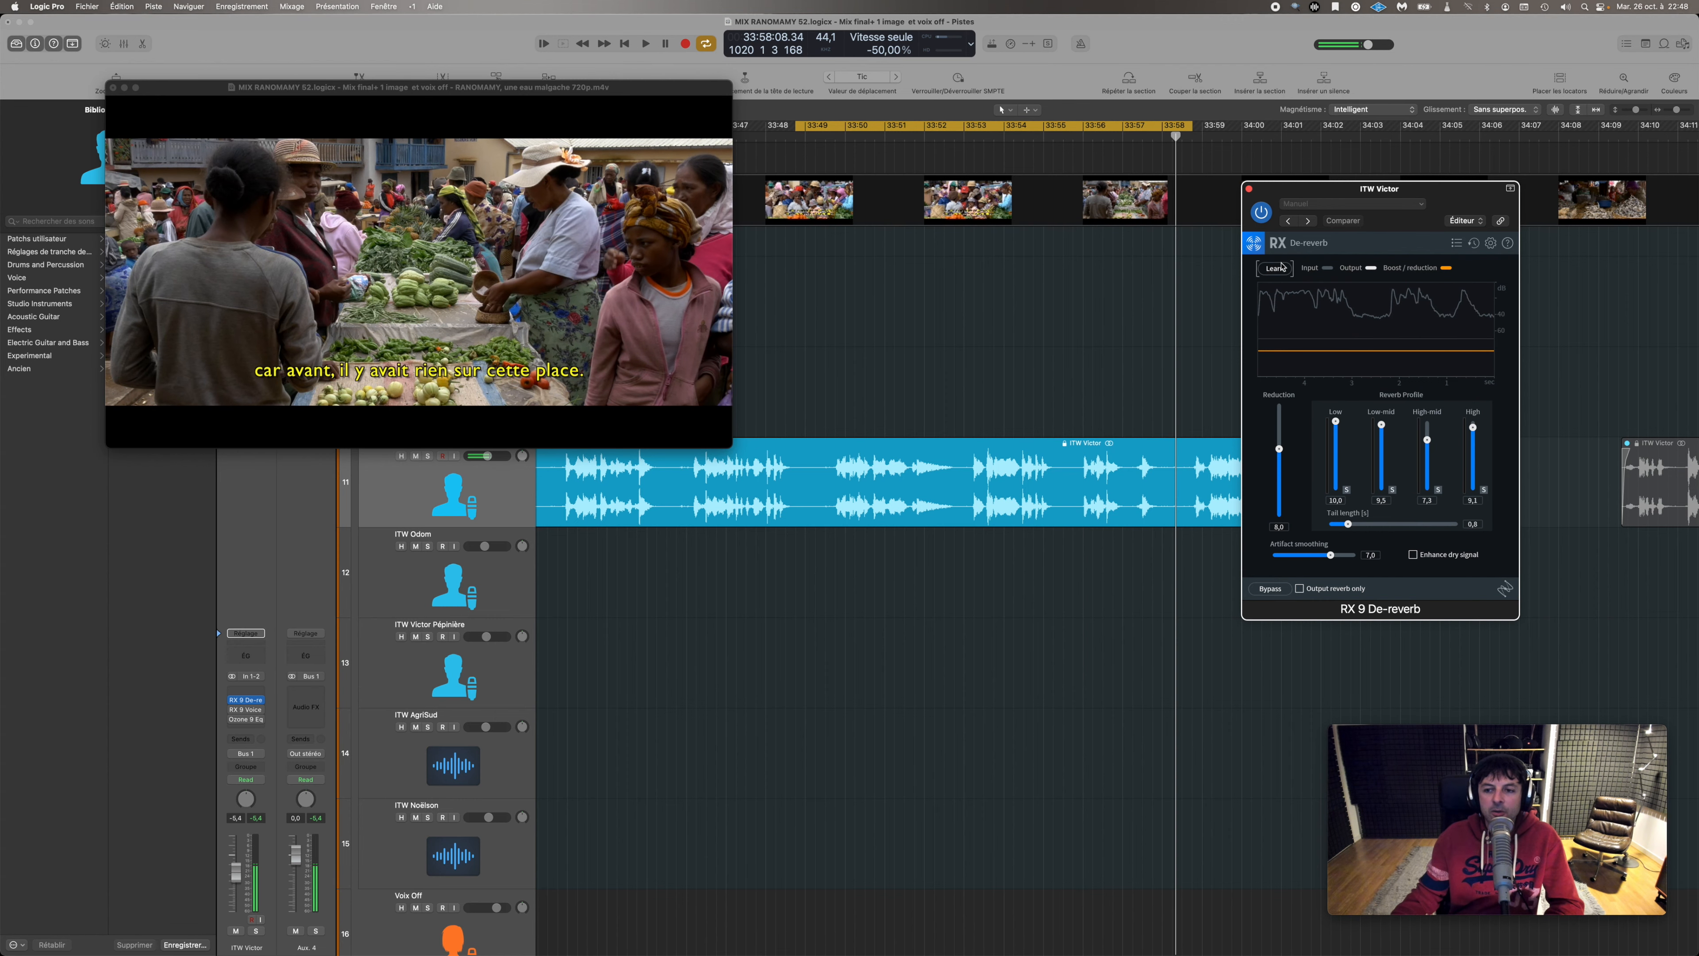
# - Load the "Suppress early reflections" preset in De-reverb and hide the preset manager
pyautogui.click(1457, 245)
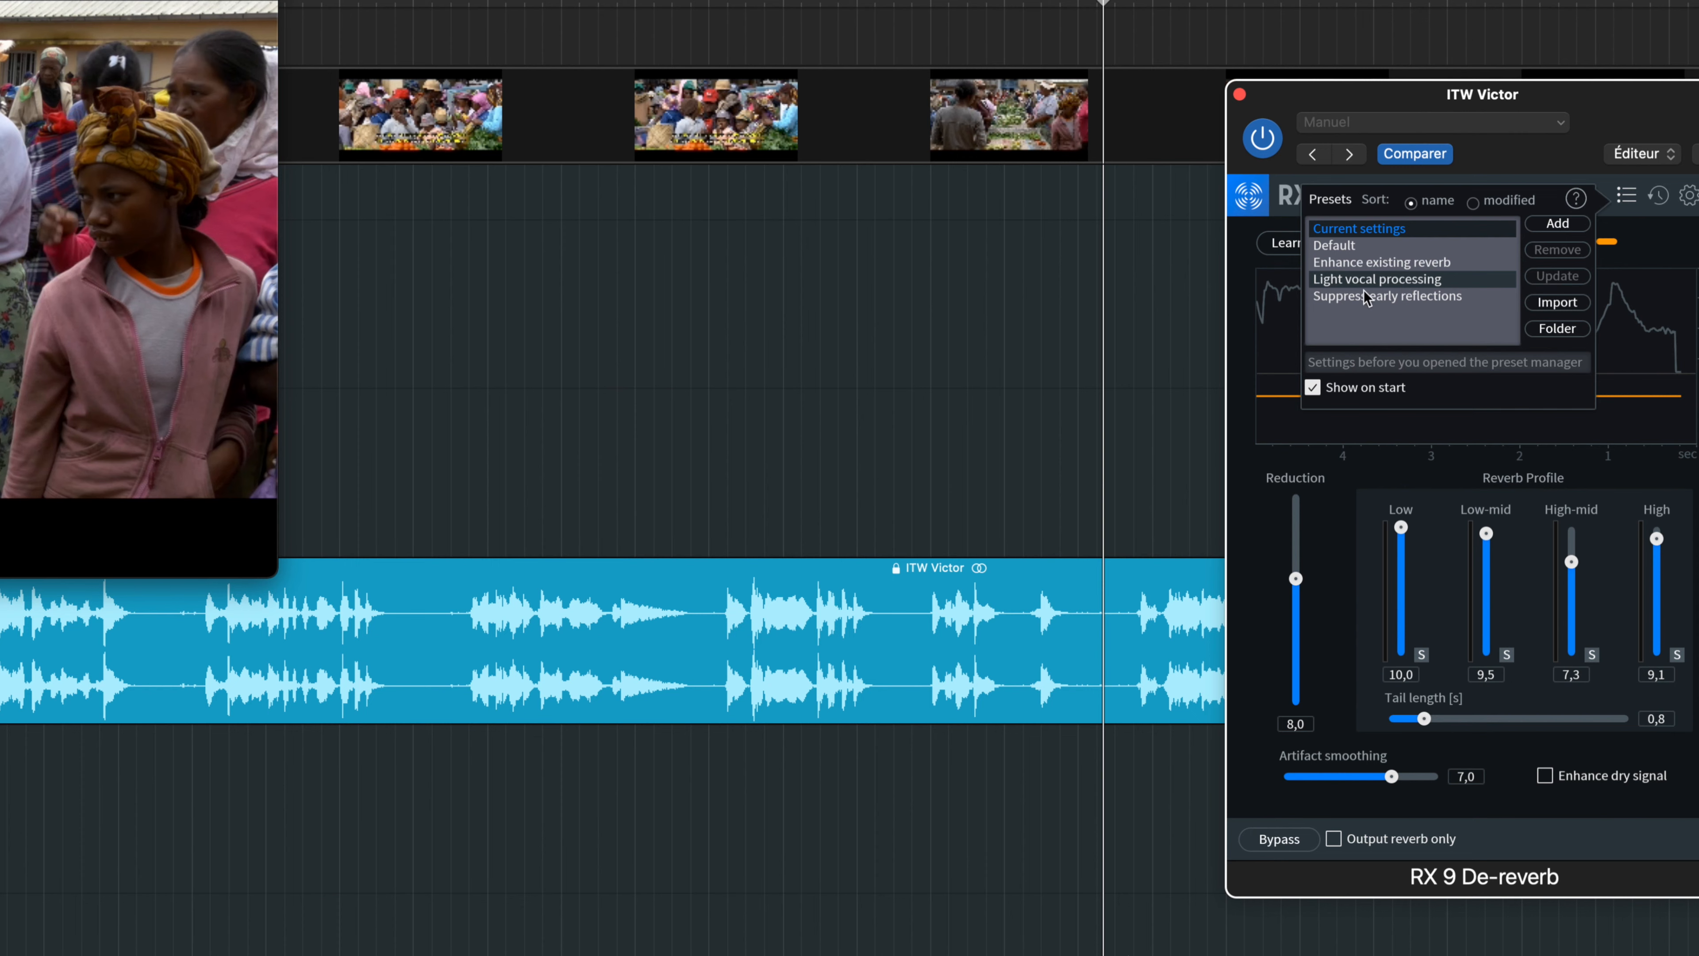
pyautogui.click(1365, 297)
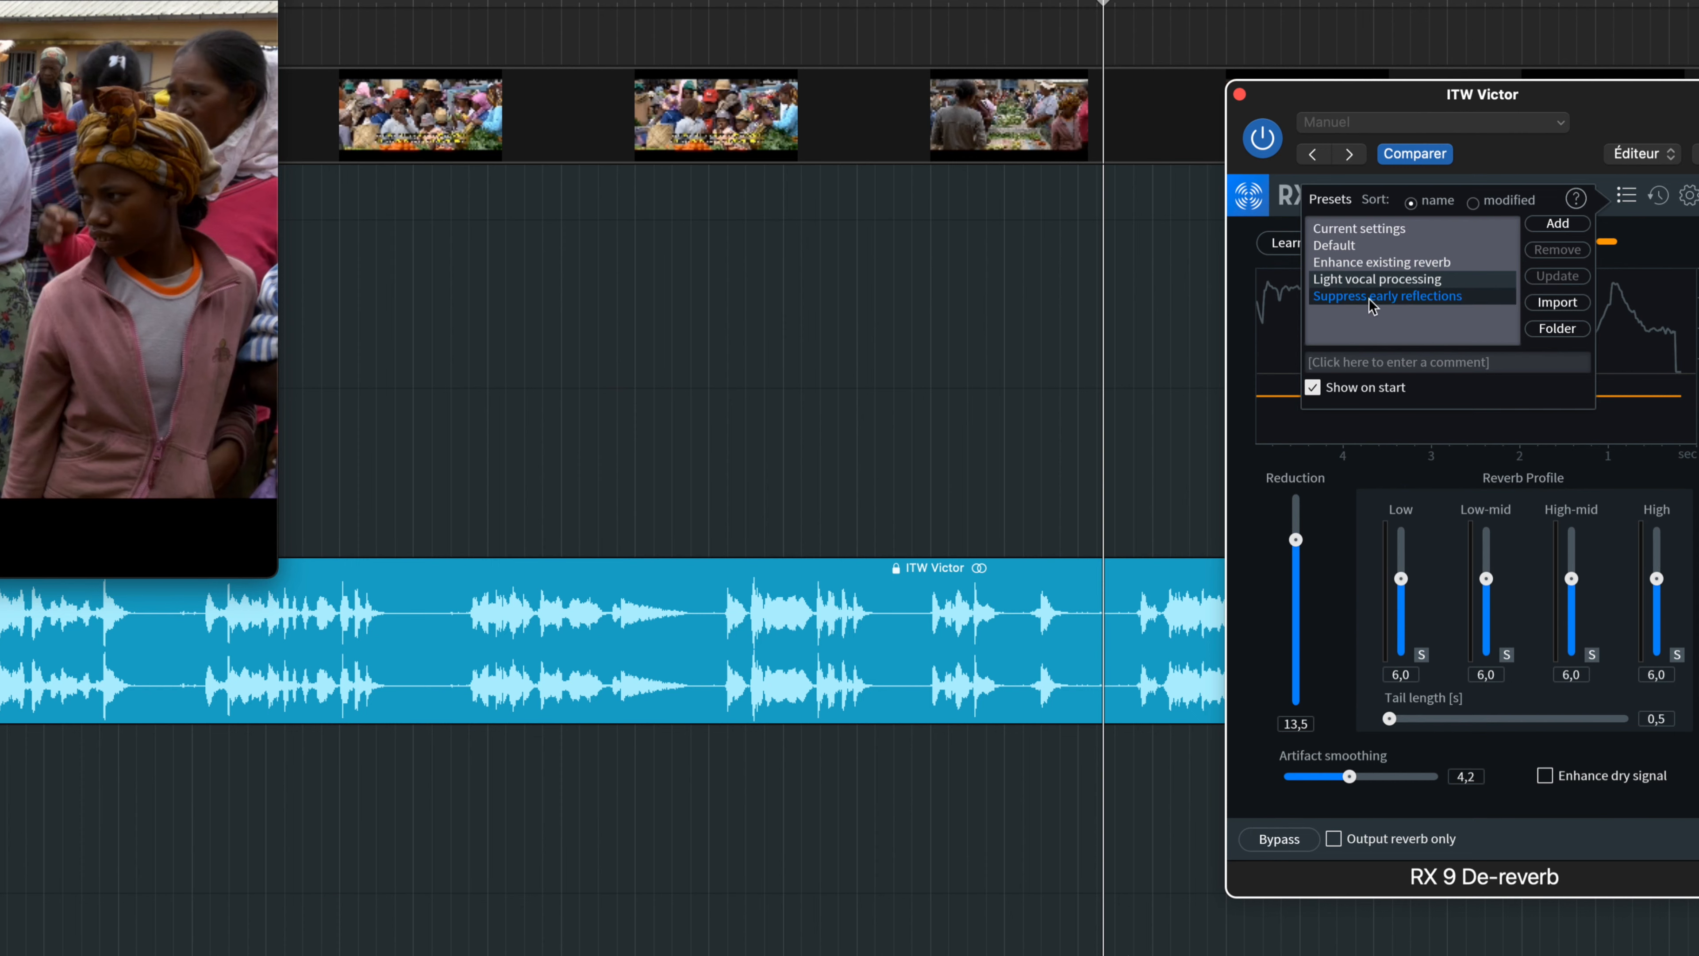
pyautogui.click(1627, 197)
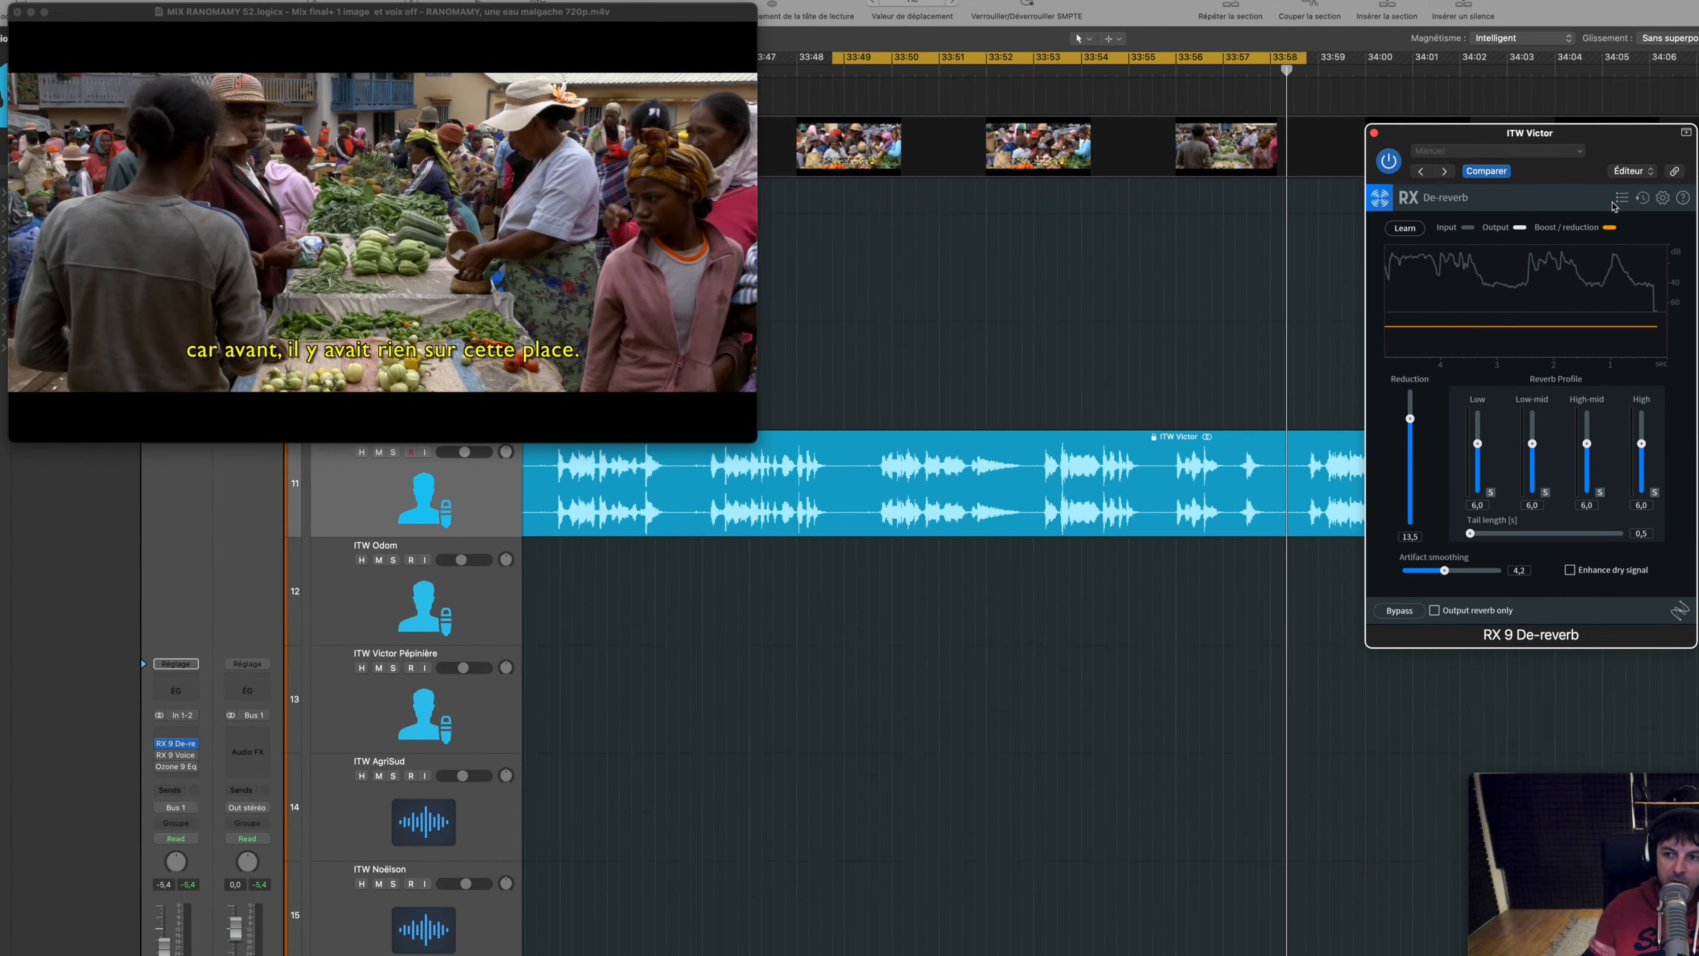
pyautogui.moveTo(1612, 151); pyautogui.dragTo(1532, 141)
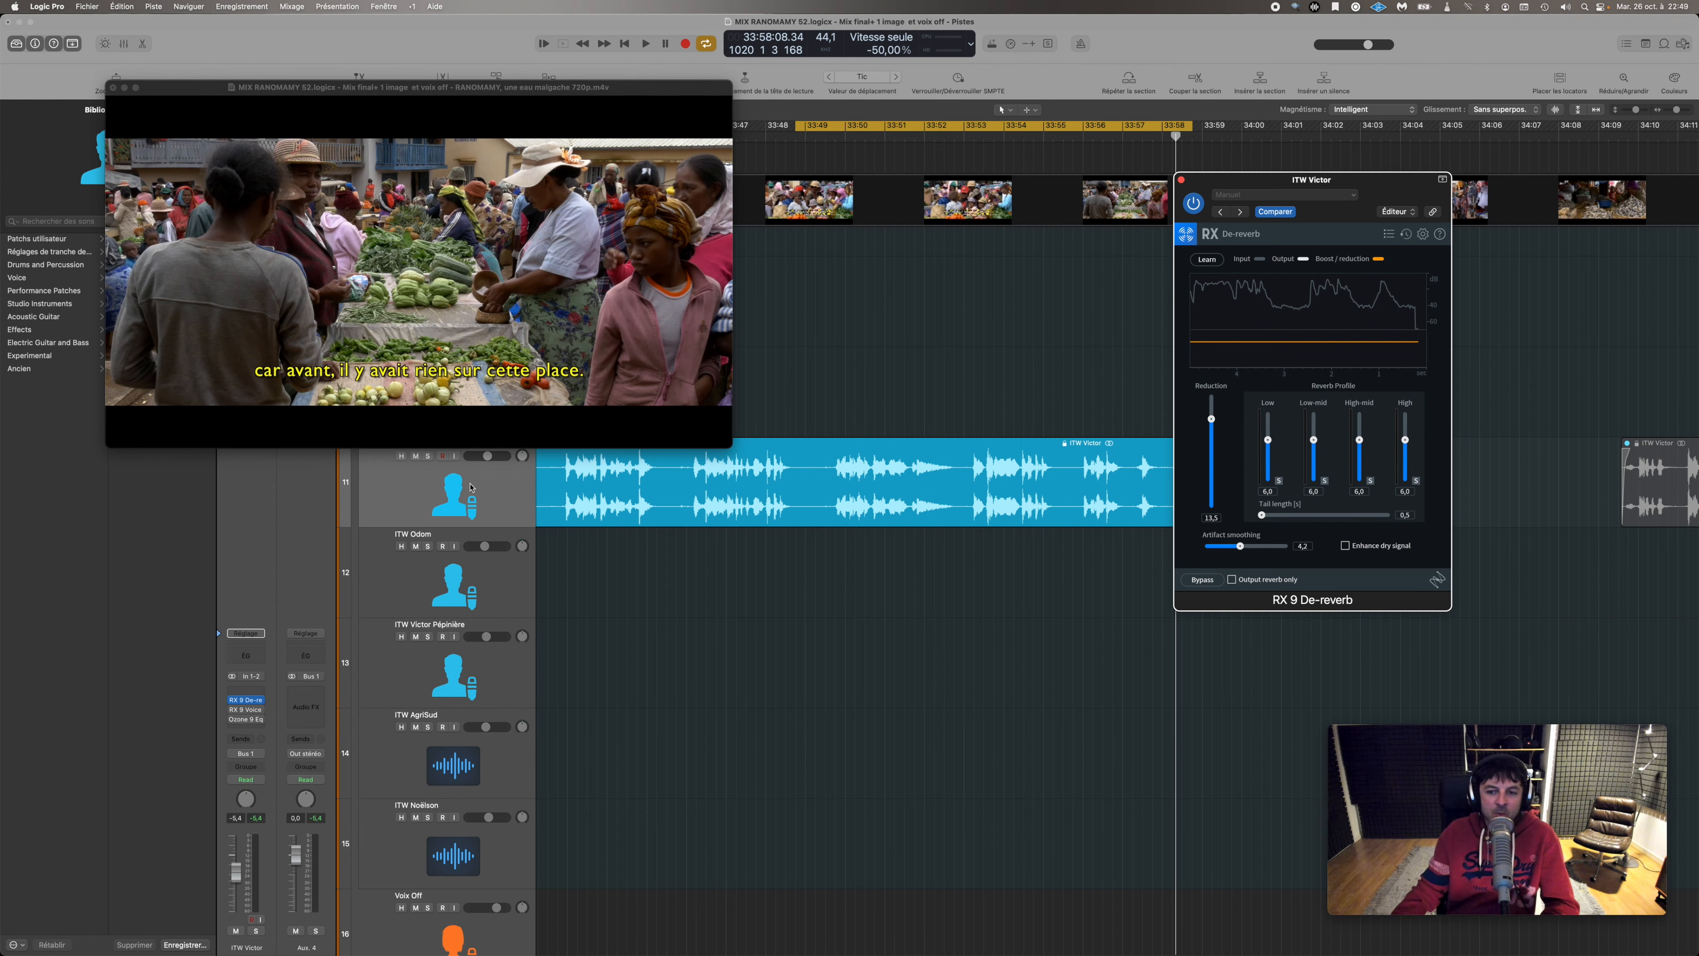
# - Extend the cycle start back to about 33:47 and compare the interview passage with De-reverb off and on
pyautogui.click(820, 479)
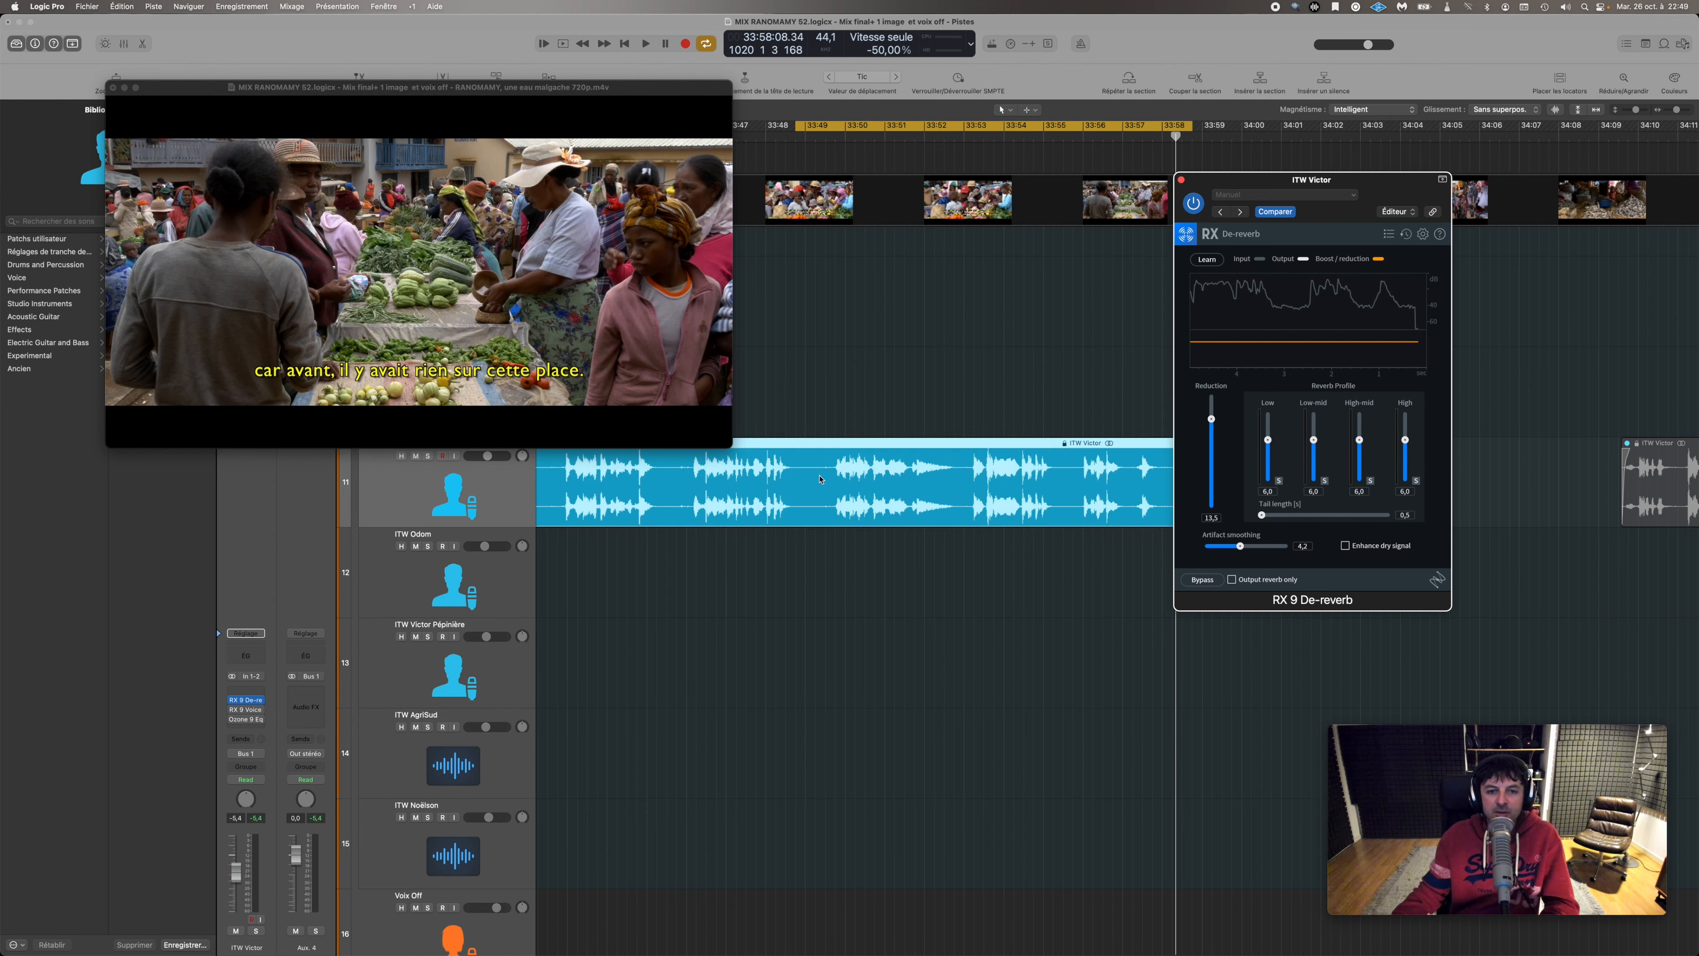
pyautogui.click(1192, 202)
pyautogui.moveTo(796, 126); pyautogui.dragTo(734, 126)
pyautogui.press('space')
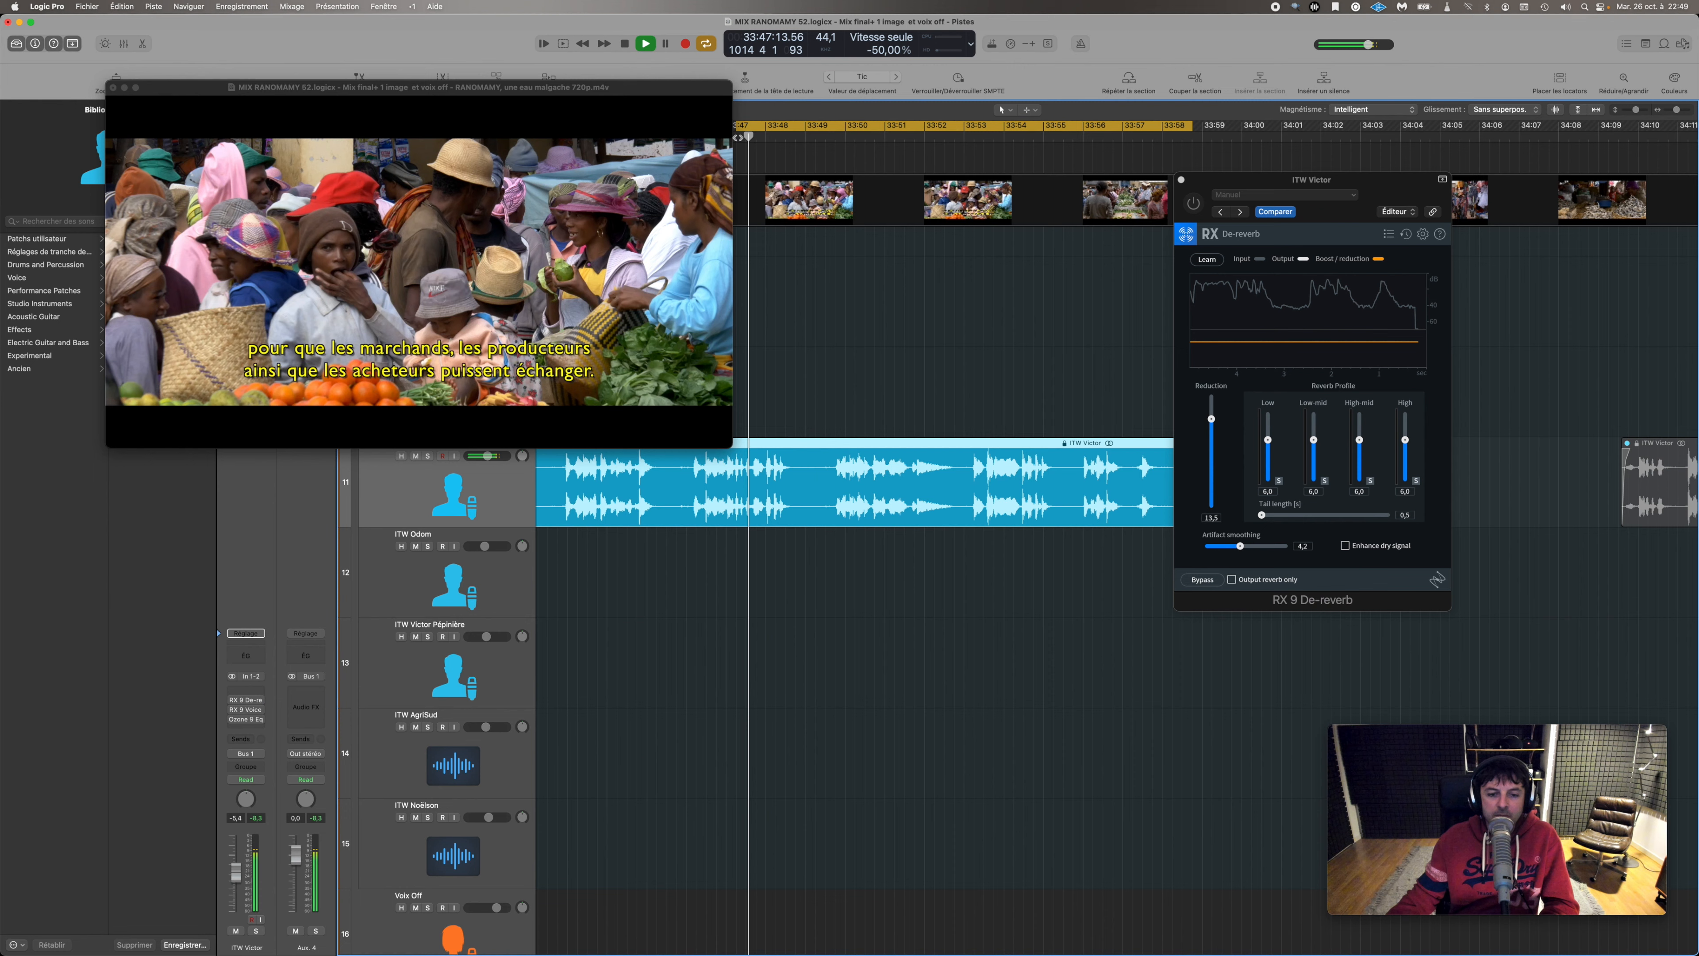
pyautogui.press('space')
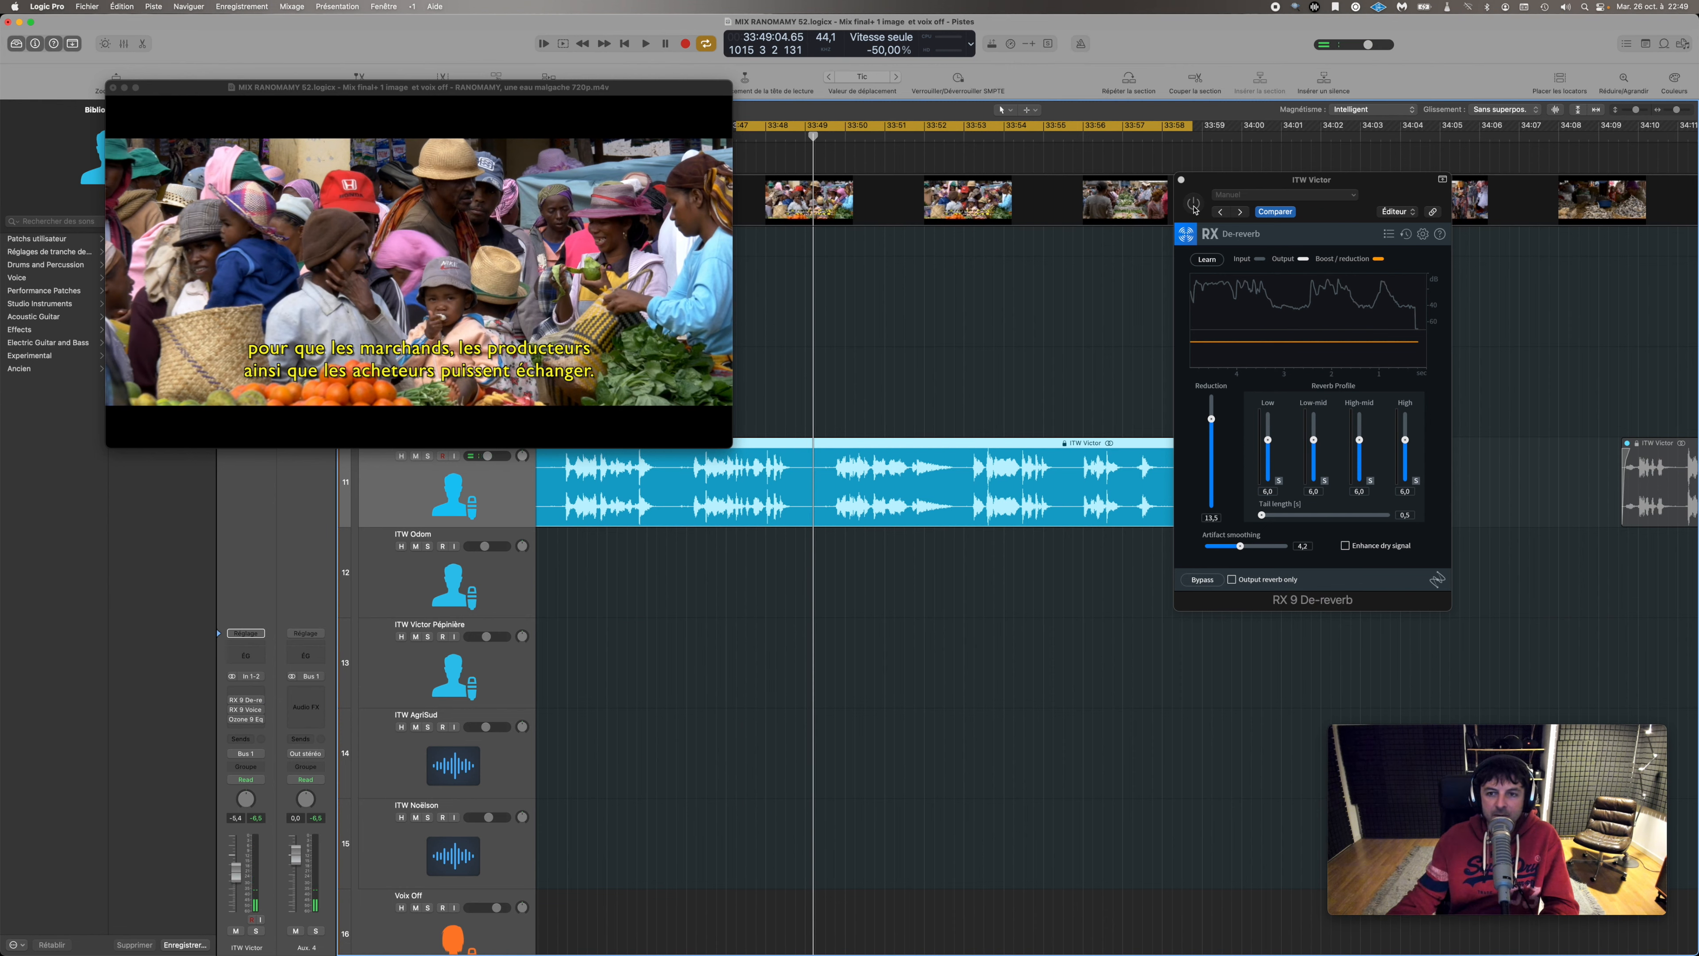
pyautogui.click(1194, 203)
pyautogui.press('space')
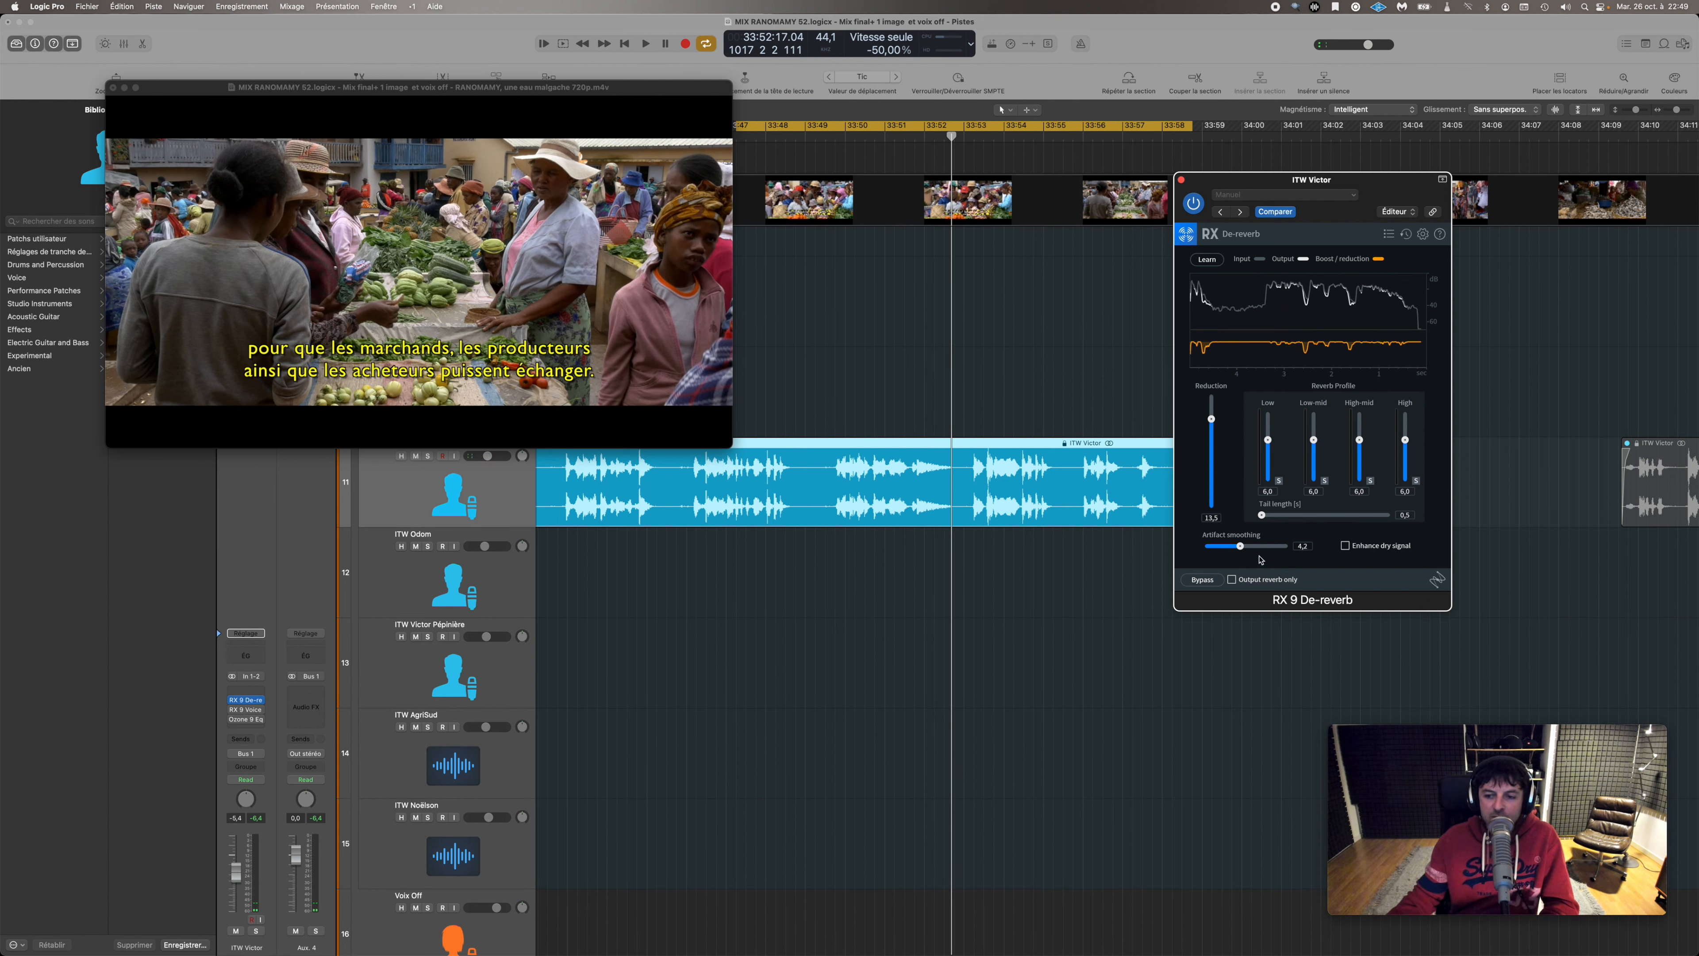
# - Lower the De-reverb Reduction to -10.0 and play the cycled passage to hear the effect
pyautogui.moveTo(1336, 184); pyautogui.dragTo(1407, 226)
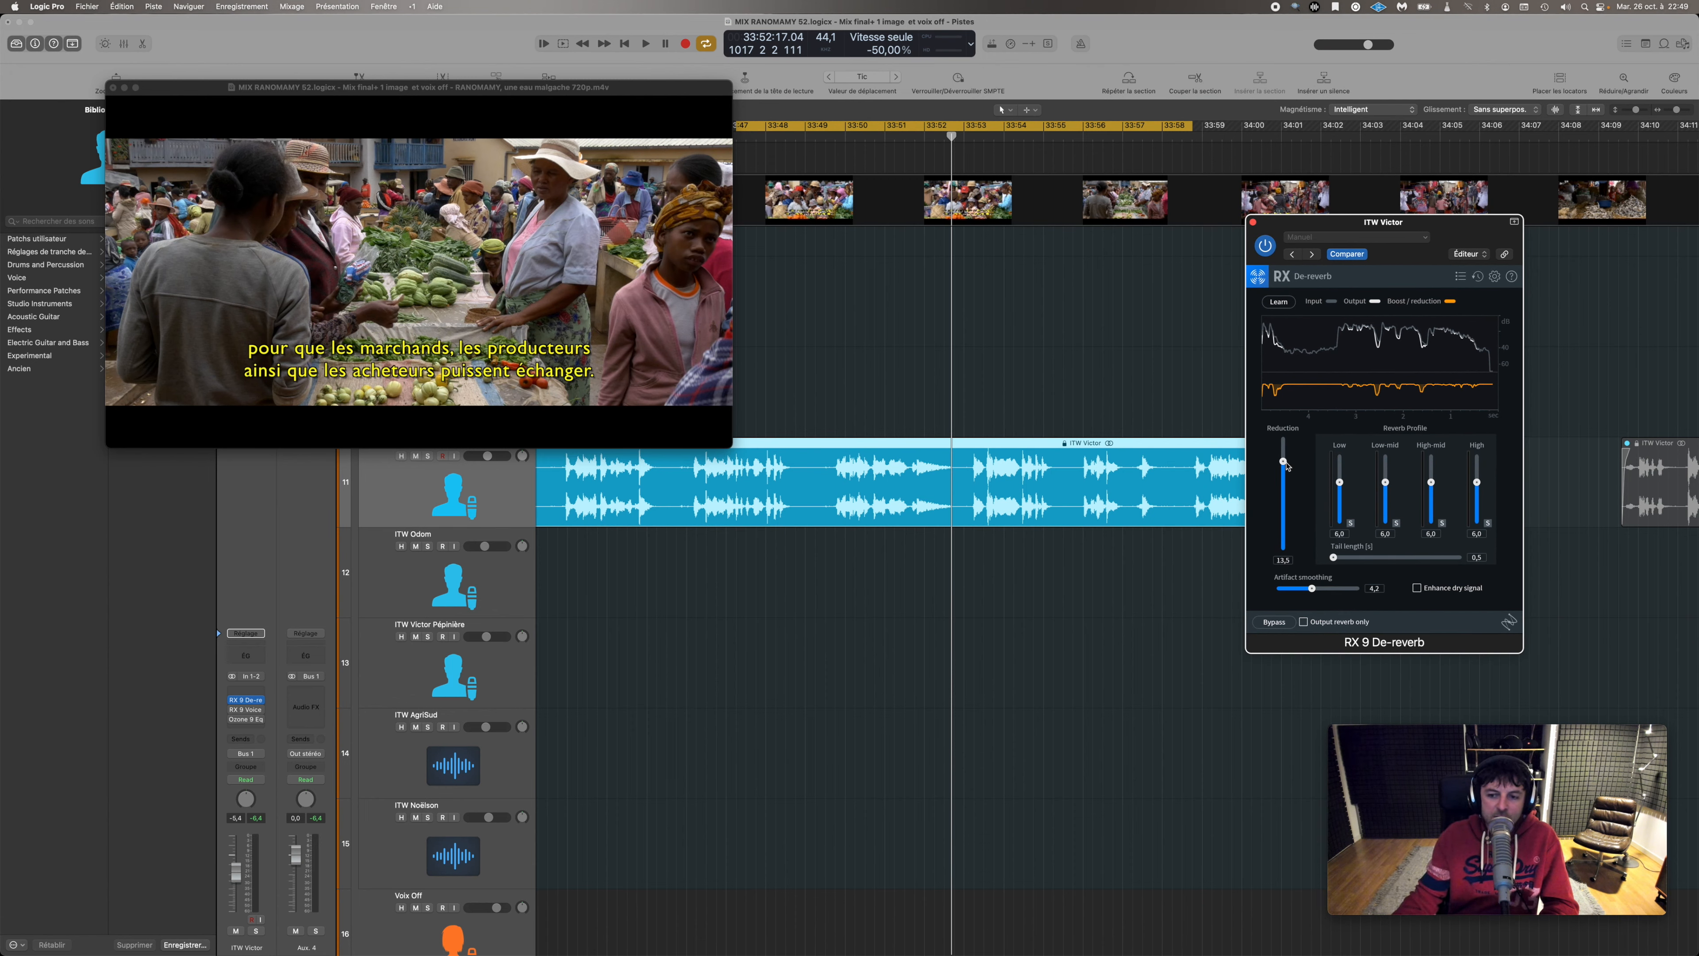
pyautogui.moveTo(1284, 462); pyautogui.dragTo(1286, 557)
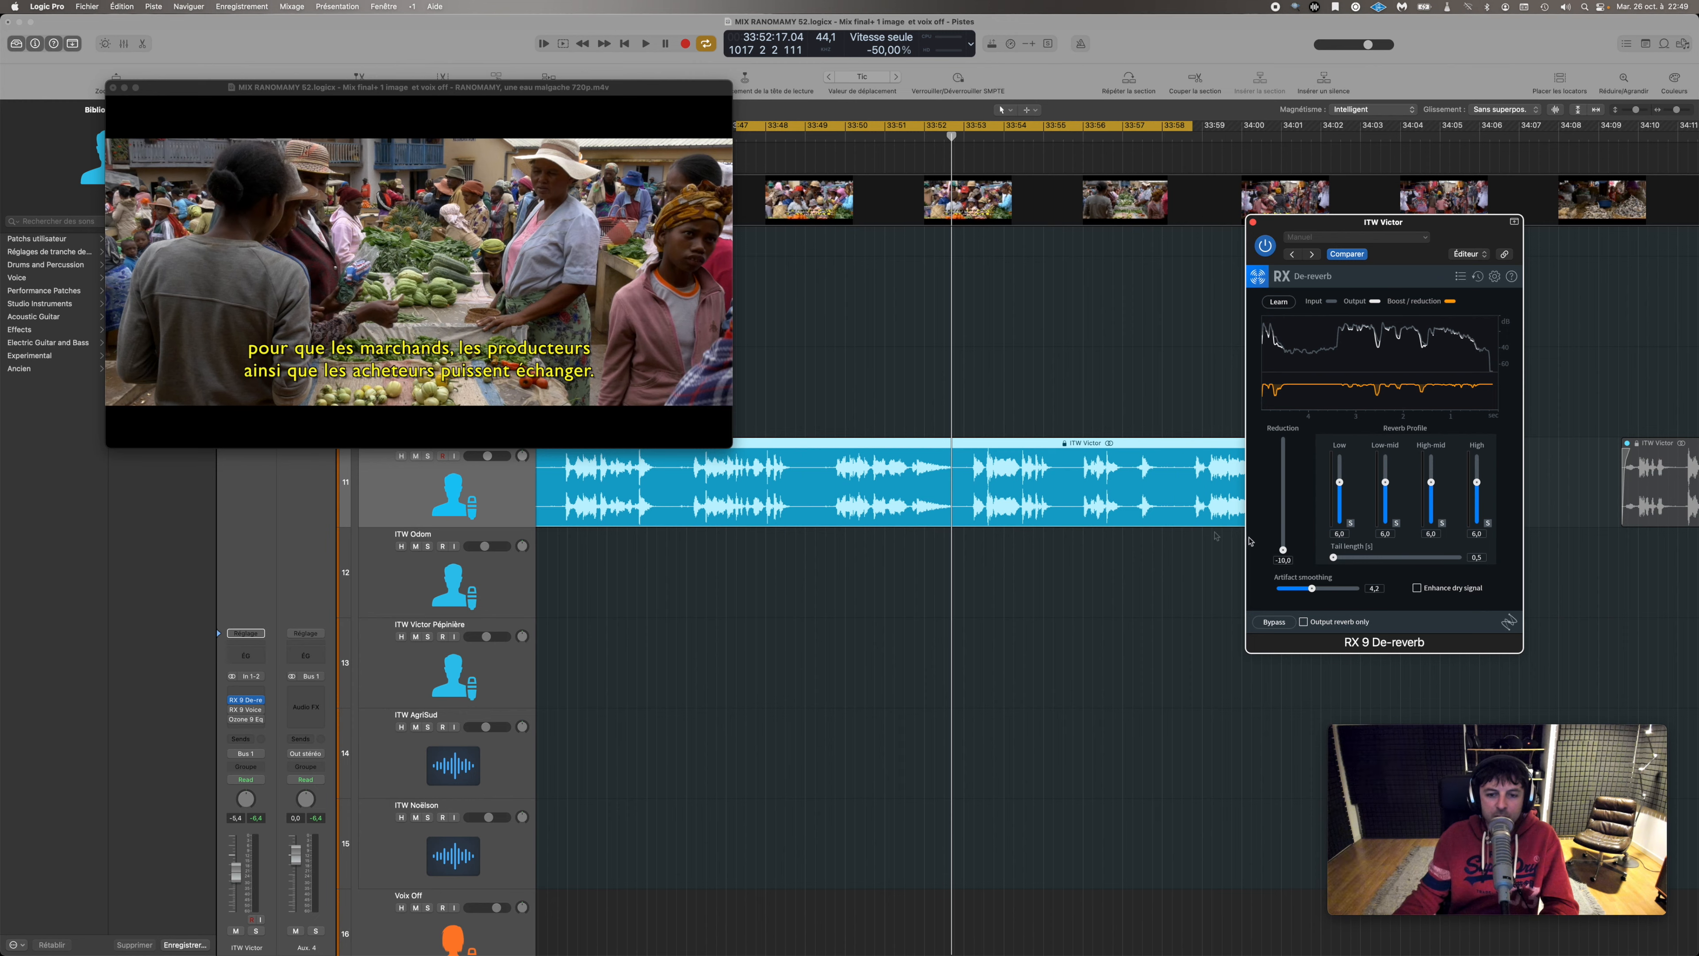
pyautogui.press('space')
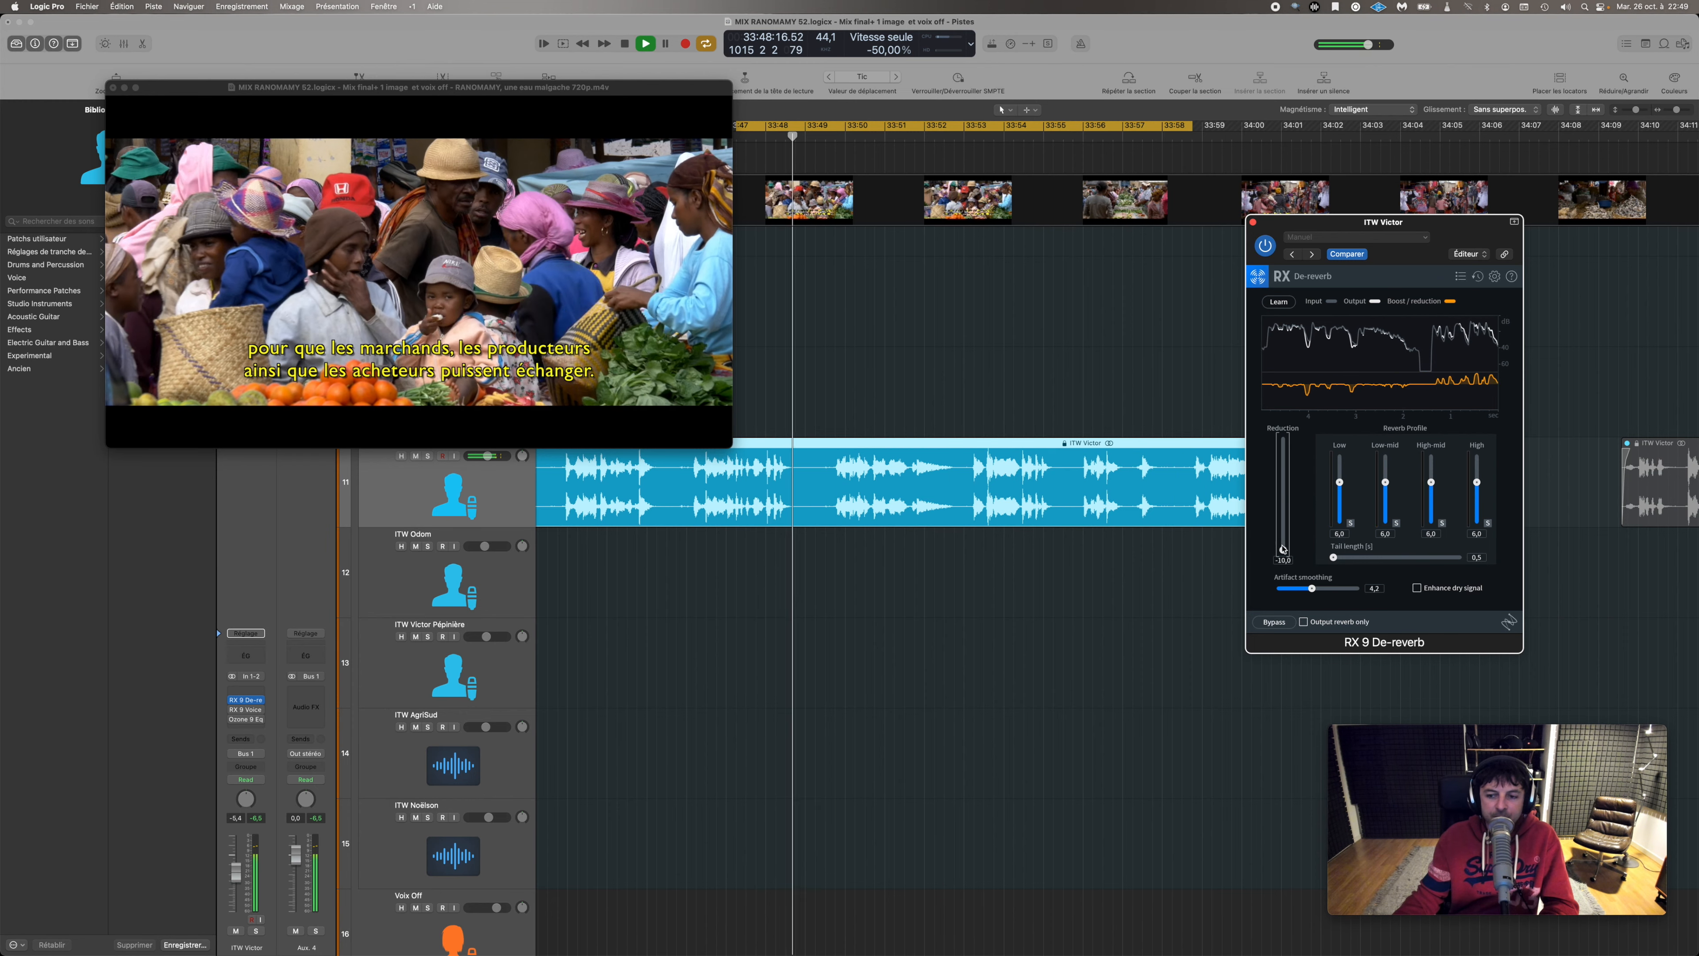
# - Audition the De-reverb Reduction at 20.0, set it to 11.3 and listen to the cycled interview passage
pyautogui.press('space')
pyautogui.moveTo(1282, 550); pyautogui.dragTo(1282, 436)
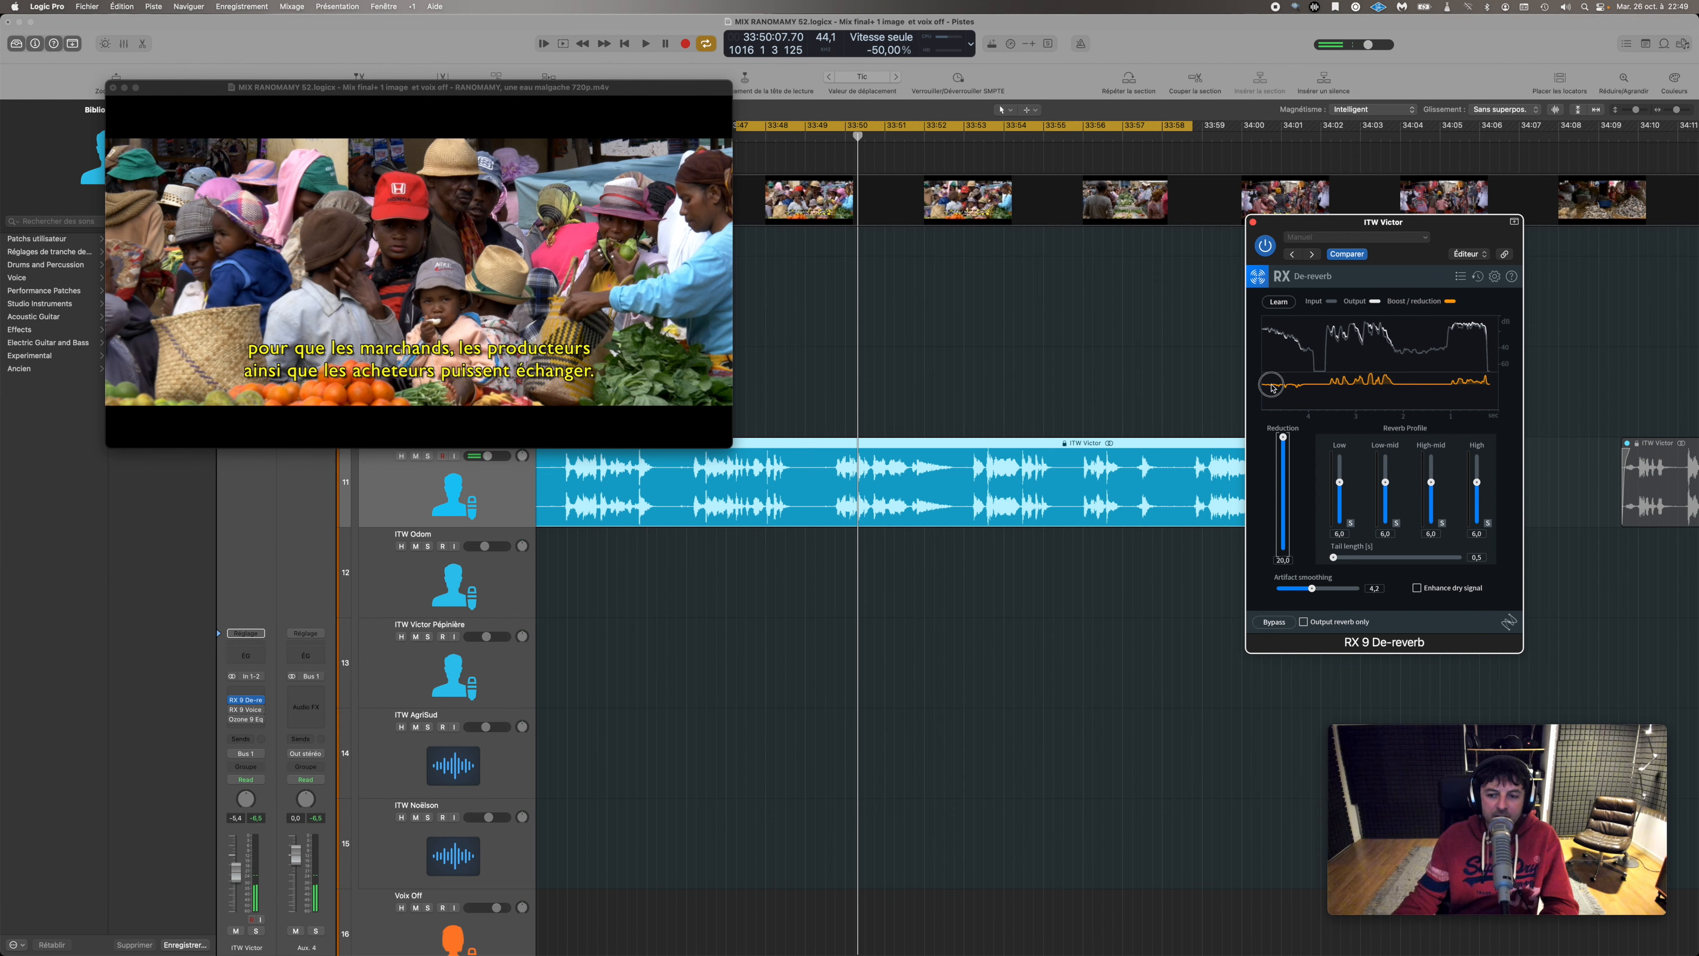
pyautogui.click(1272, 388)
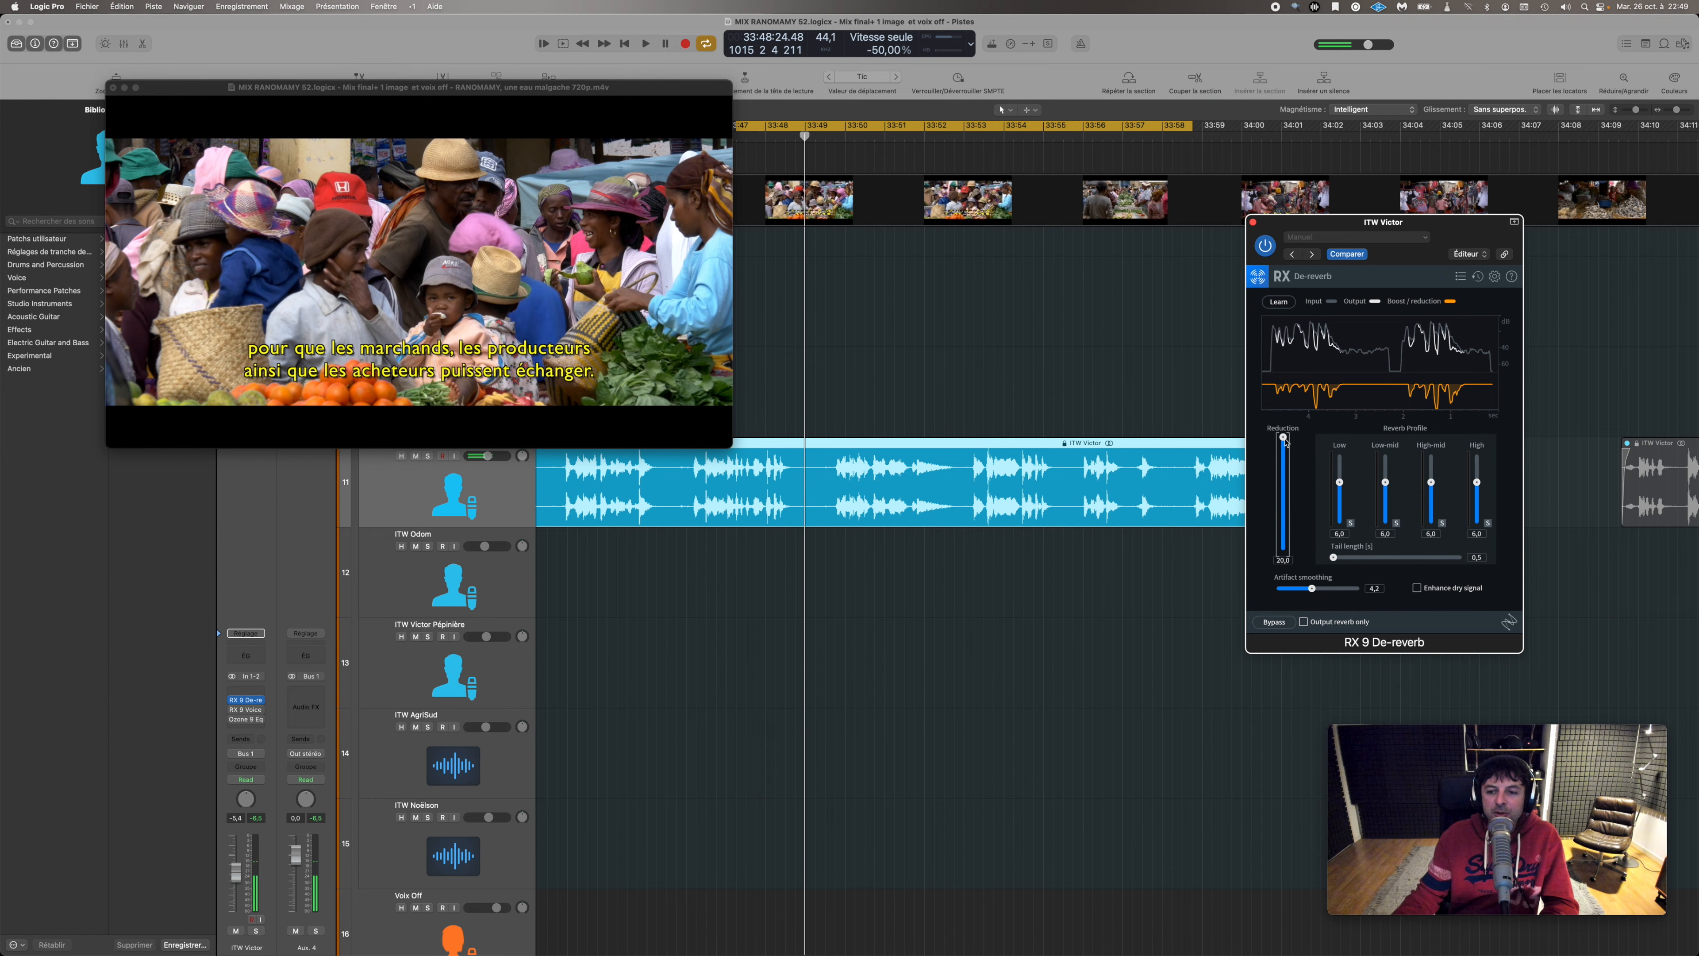
pyautogui.moveTo(1283, 437); pyautogui.dragTo(1285, 471)
pyautogui.press('space')
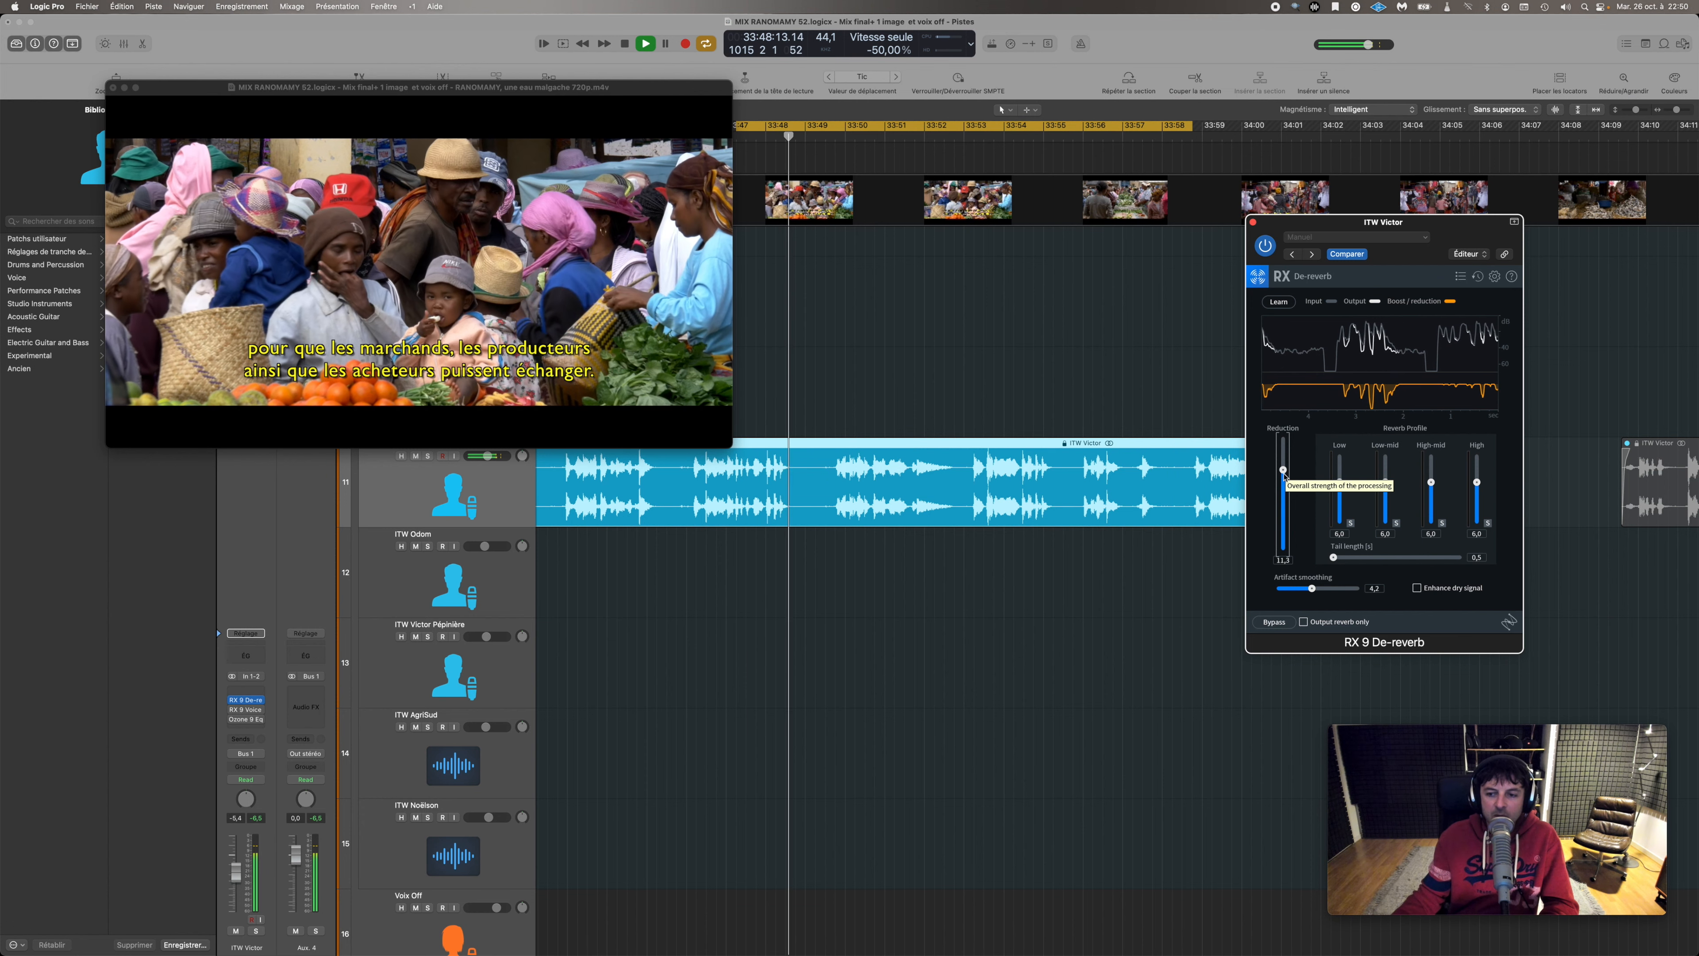
pyautogui.press('space')
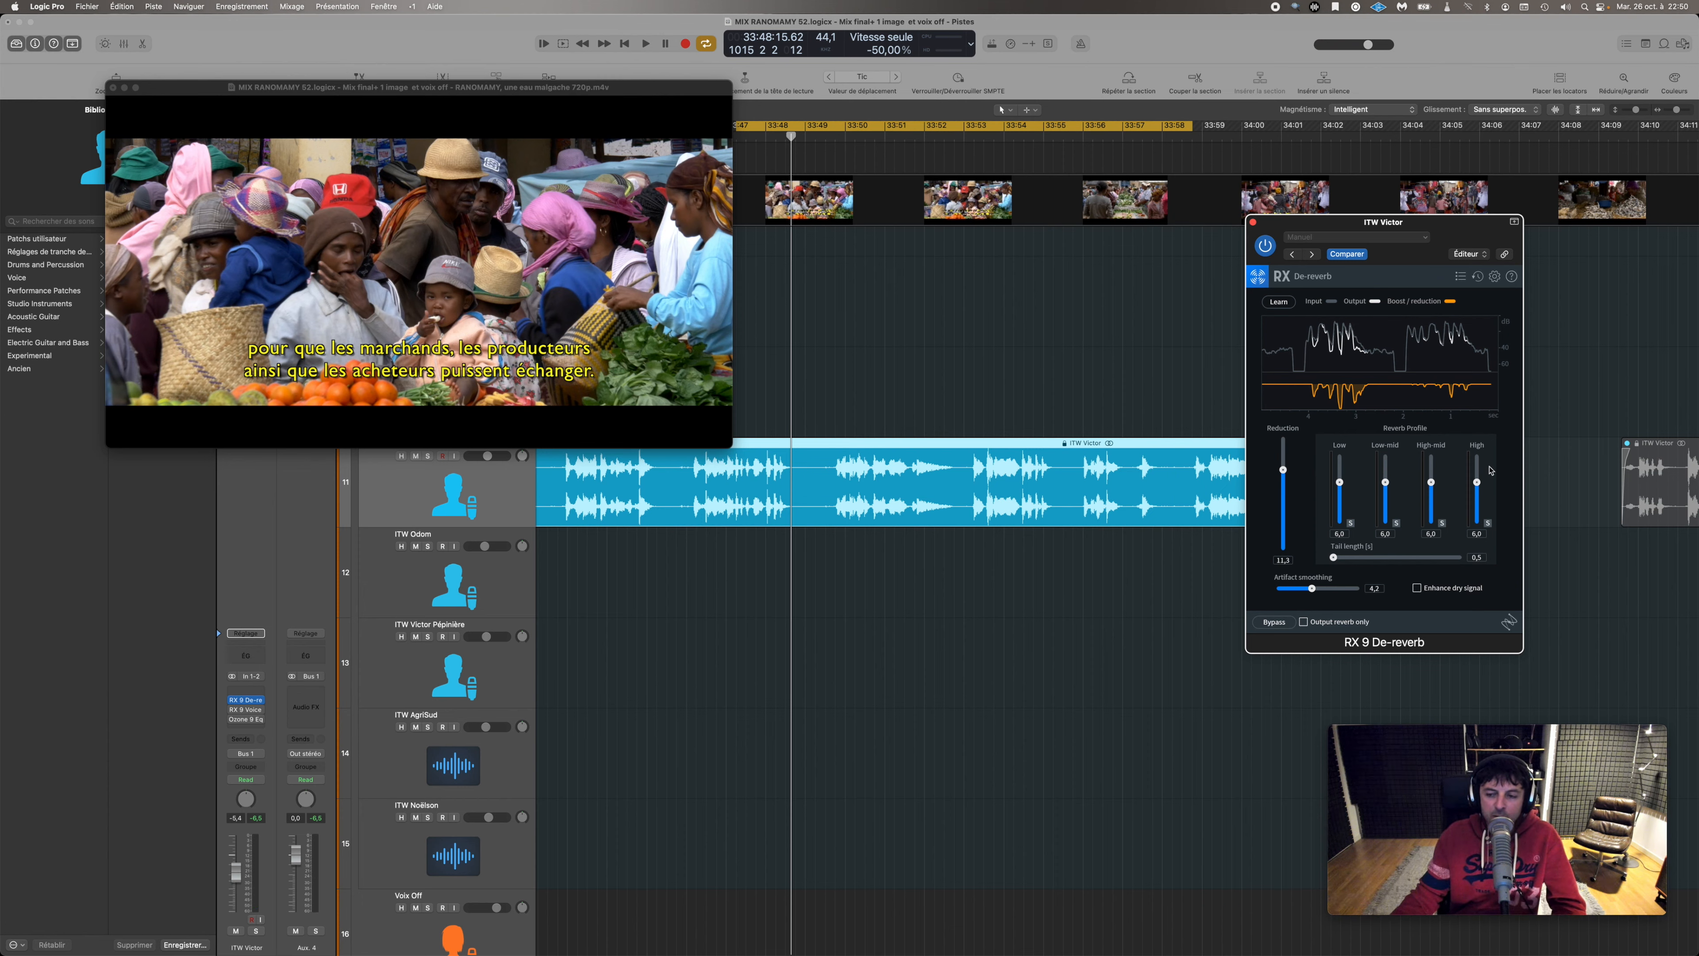
# - Adjust the De-reverb reverb profile bands to Low 5.6, Low-mid 5.4, High-mid 5.1 and High 5.2
pyautogui.moveTo(1340, 482); pyautogui.dragTo(1341, 546)
pyautogui.moveTo(1385, 484); pyautogui.dragTo(1392, 547)
pyautogui.moveTo(1432, 483); pyautogui.dragTo(1477, 543)
pyautogui.press('space')
pyautogui.moveTo(1341, 528); pyautogui.dragTo(1385, 489)
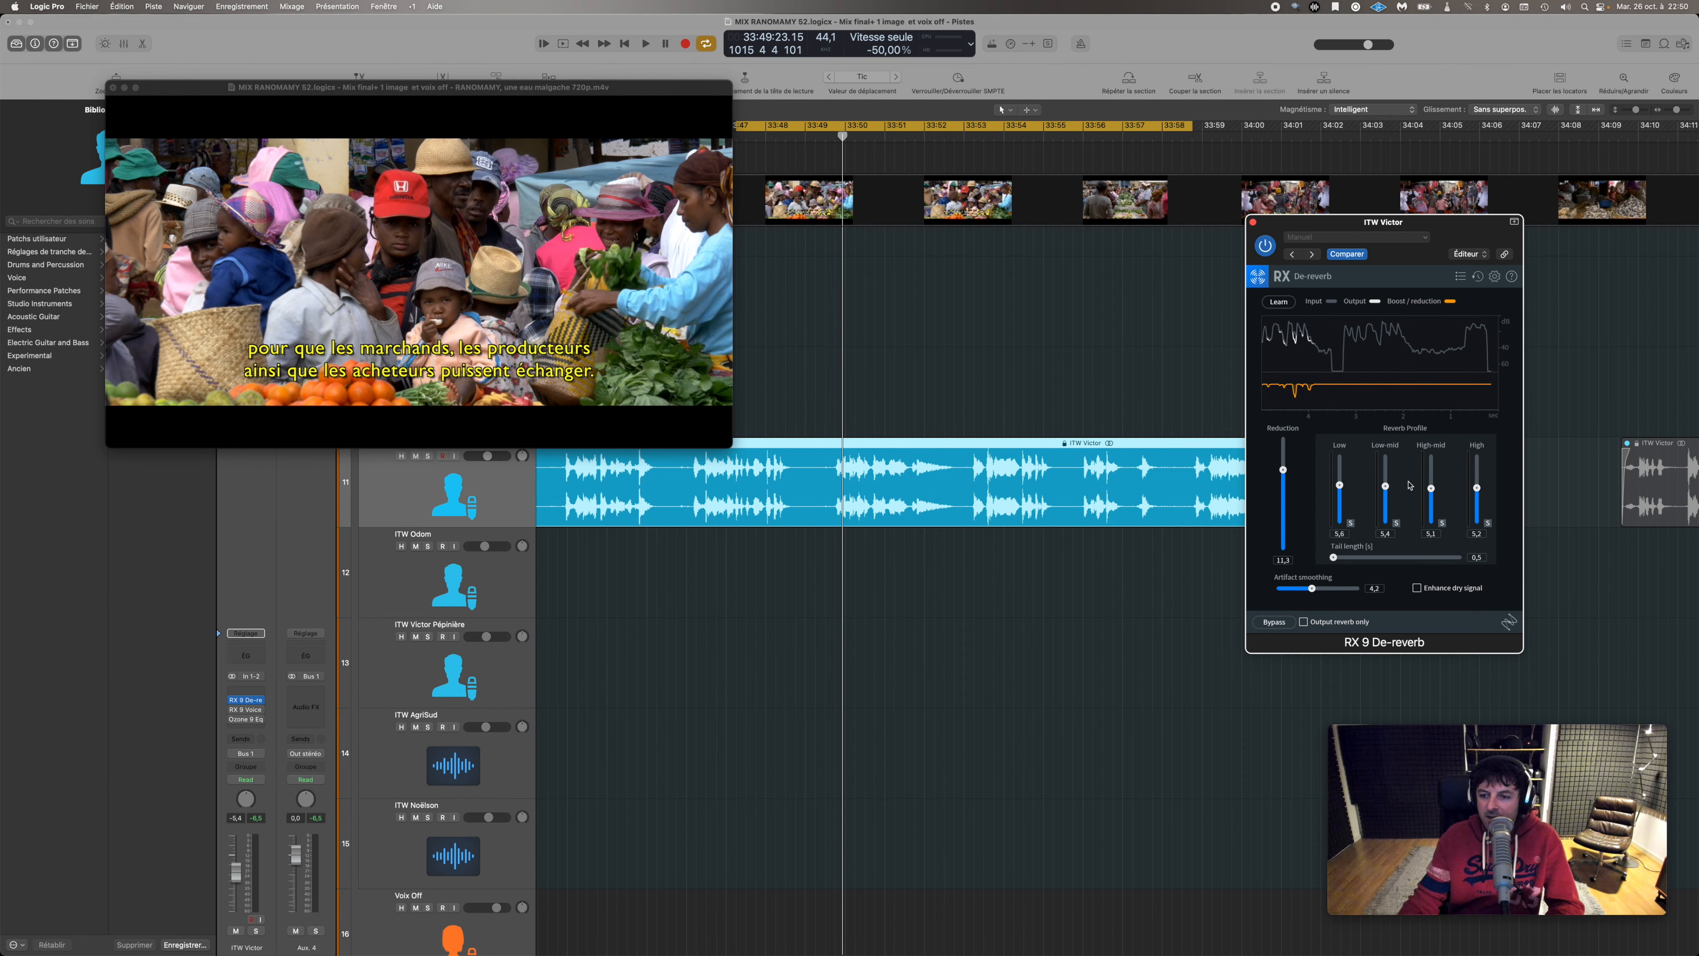
# - While the cycled passage plays, raise the Low-mid reverb profile to 6.9 and set the De-reverb Reduction to 10.7
pyautogui.press('space')
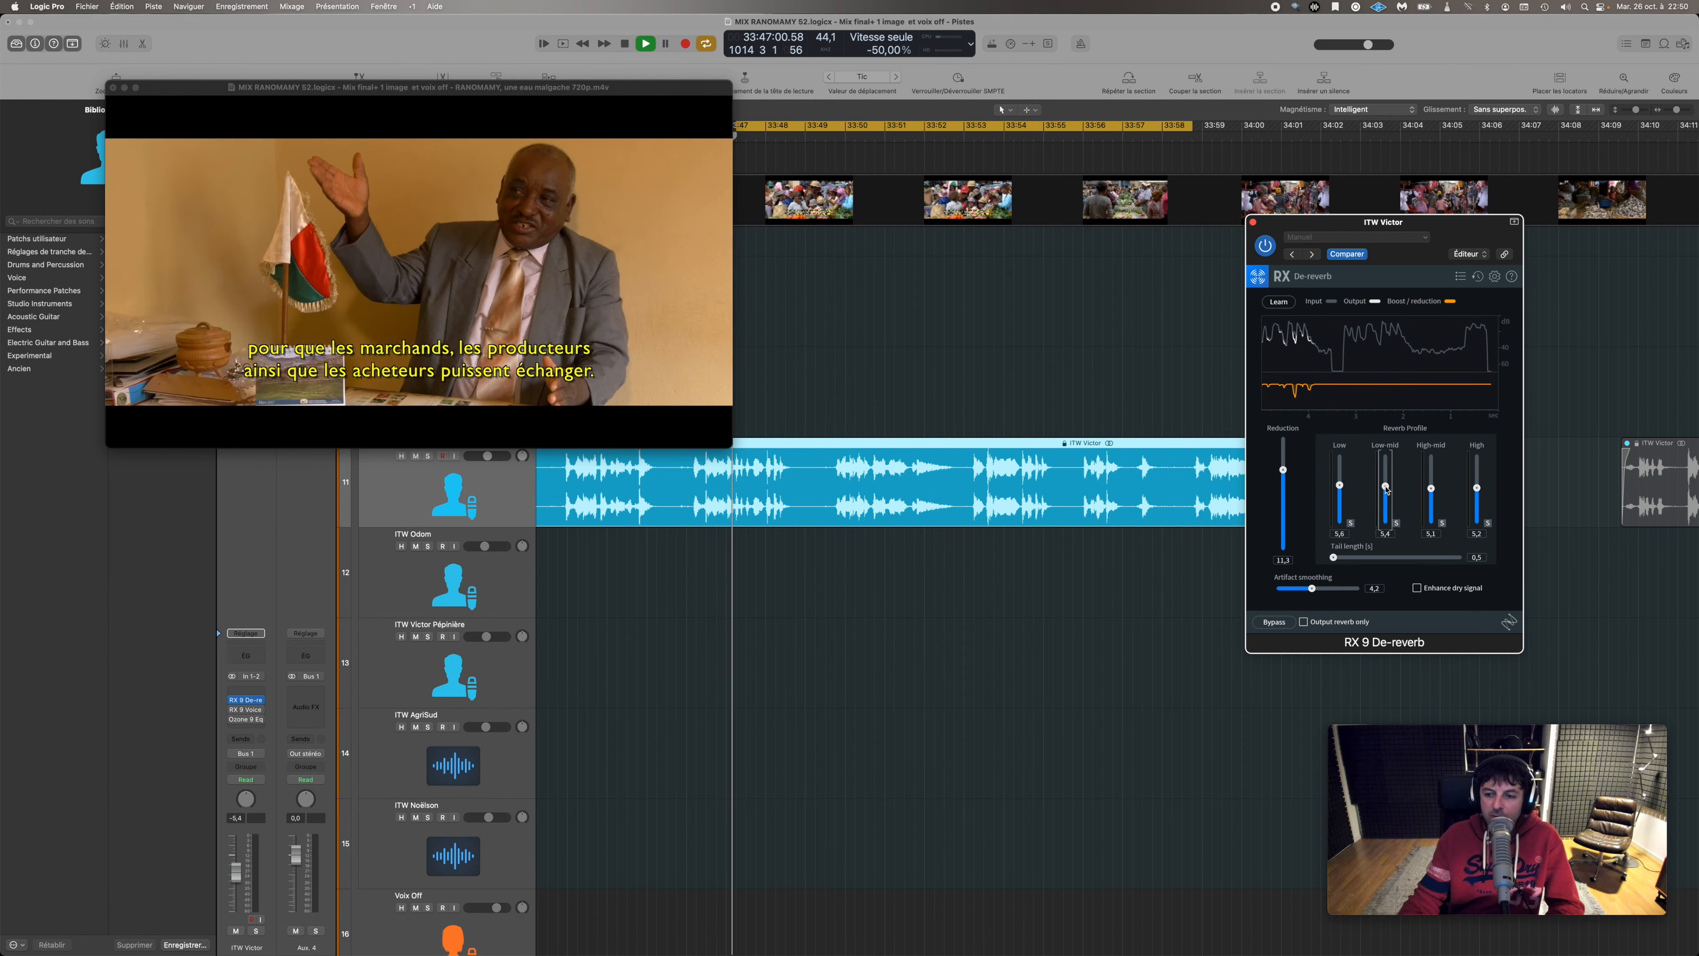
pyautogui.moveTo(1386, 490); pyautogui.dragTo(1385, 475)
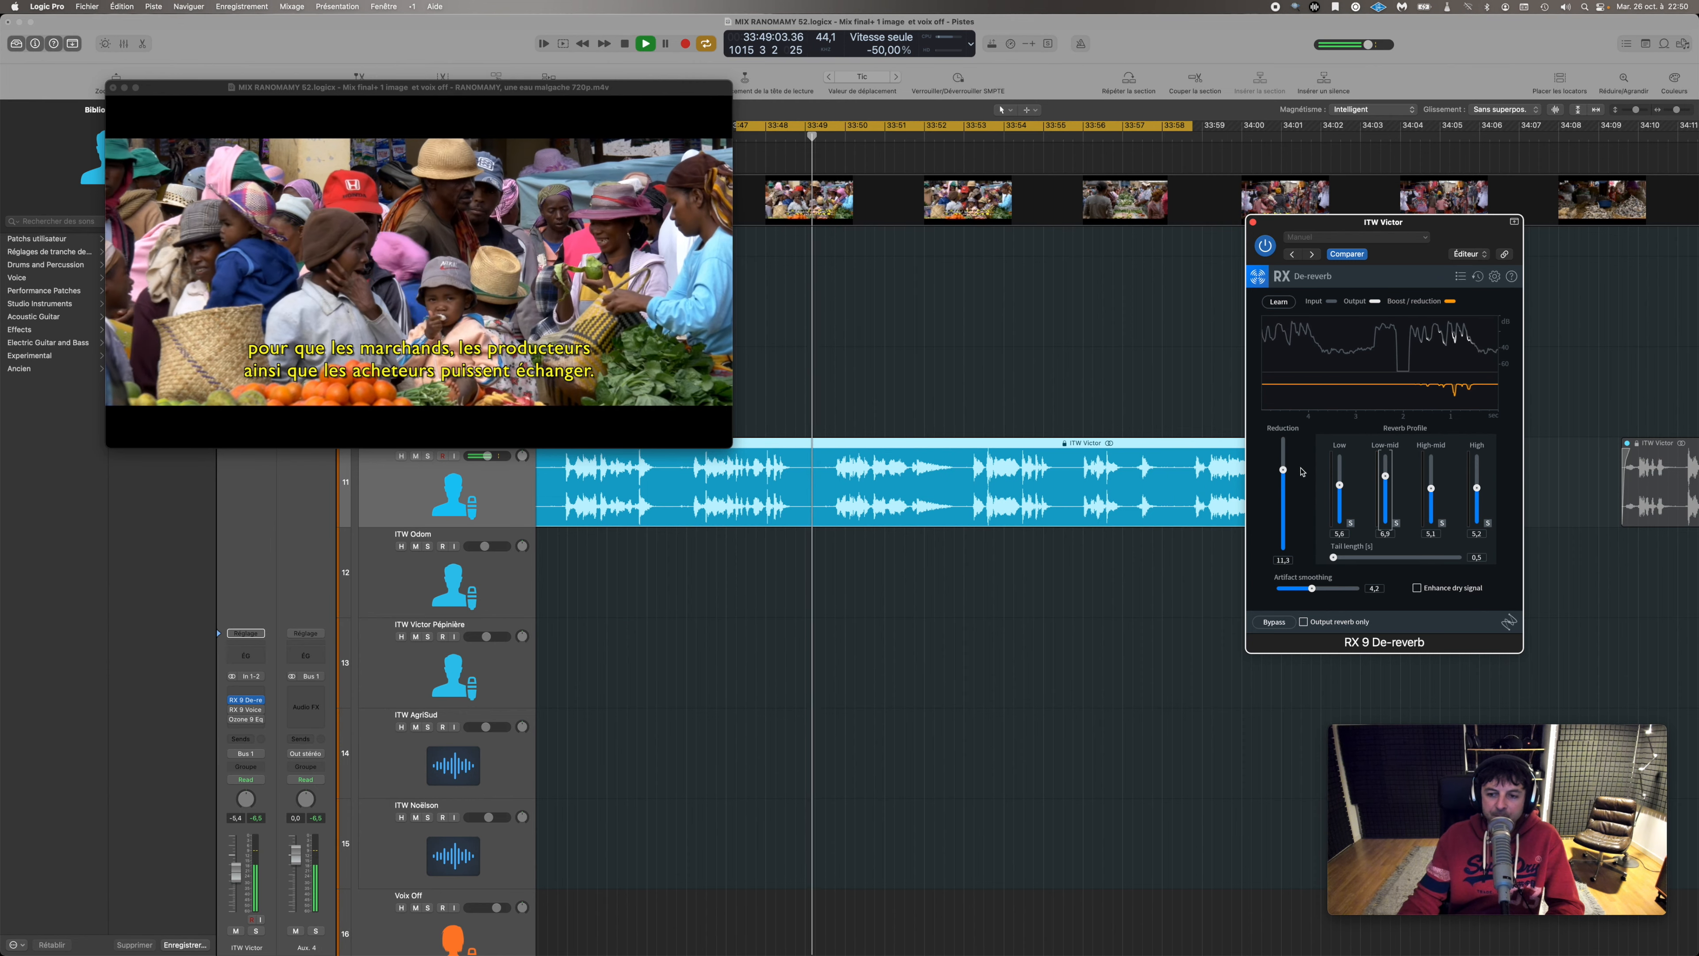
pyautogui.moveTo(1282, 470); pyautogui.dragTo(1282, 473)
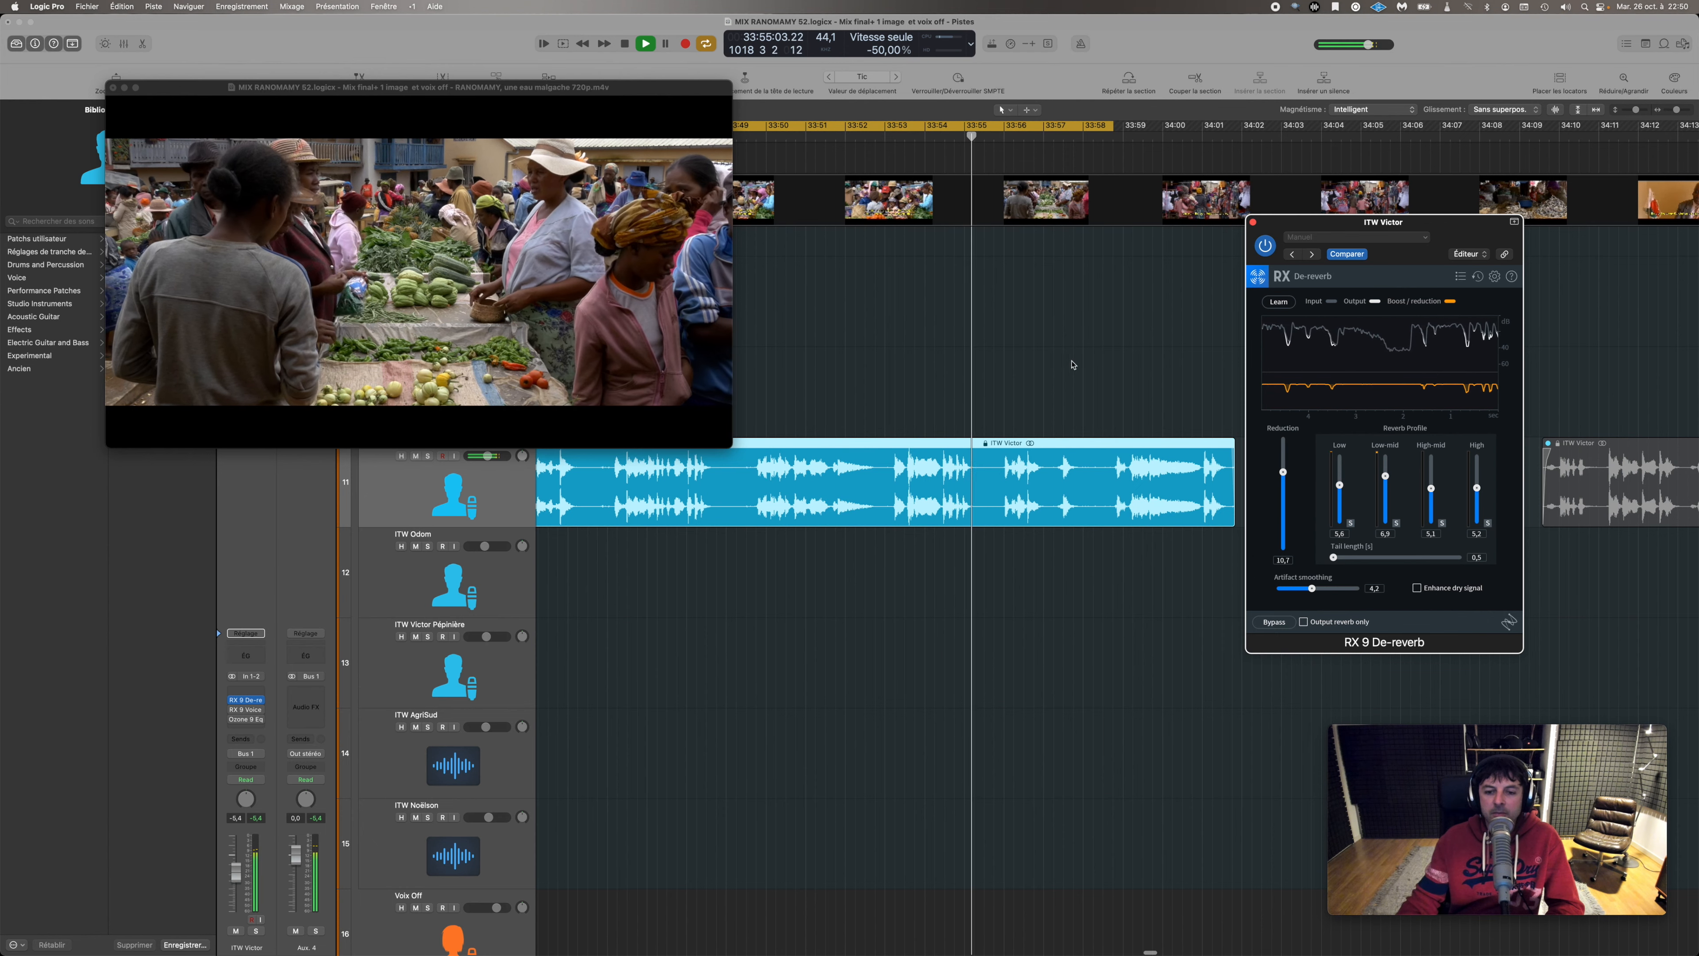
pyautogui.press('space')
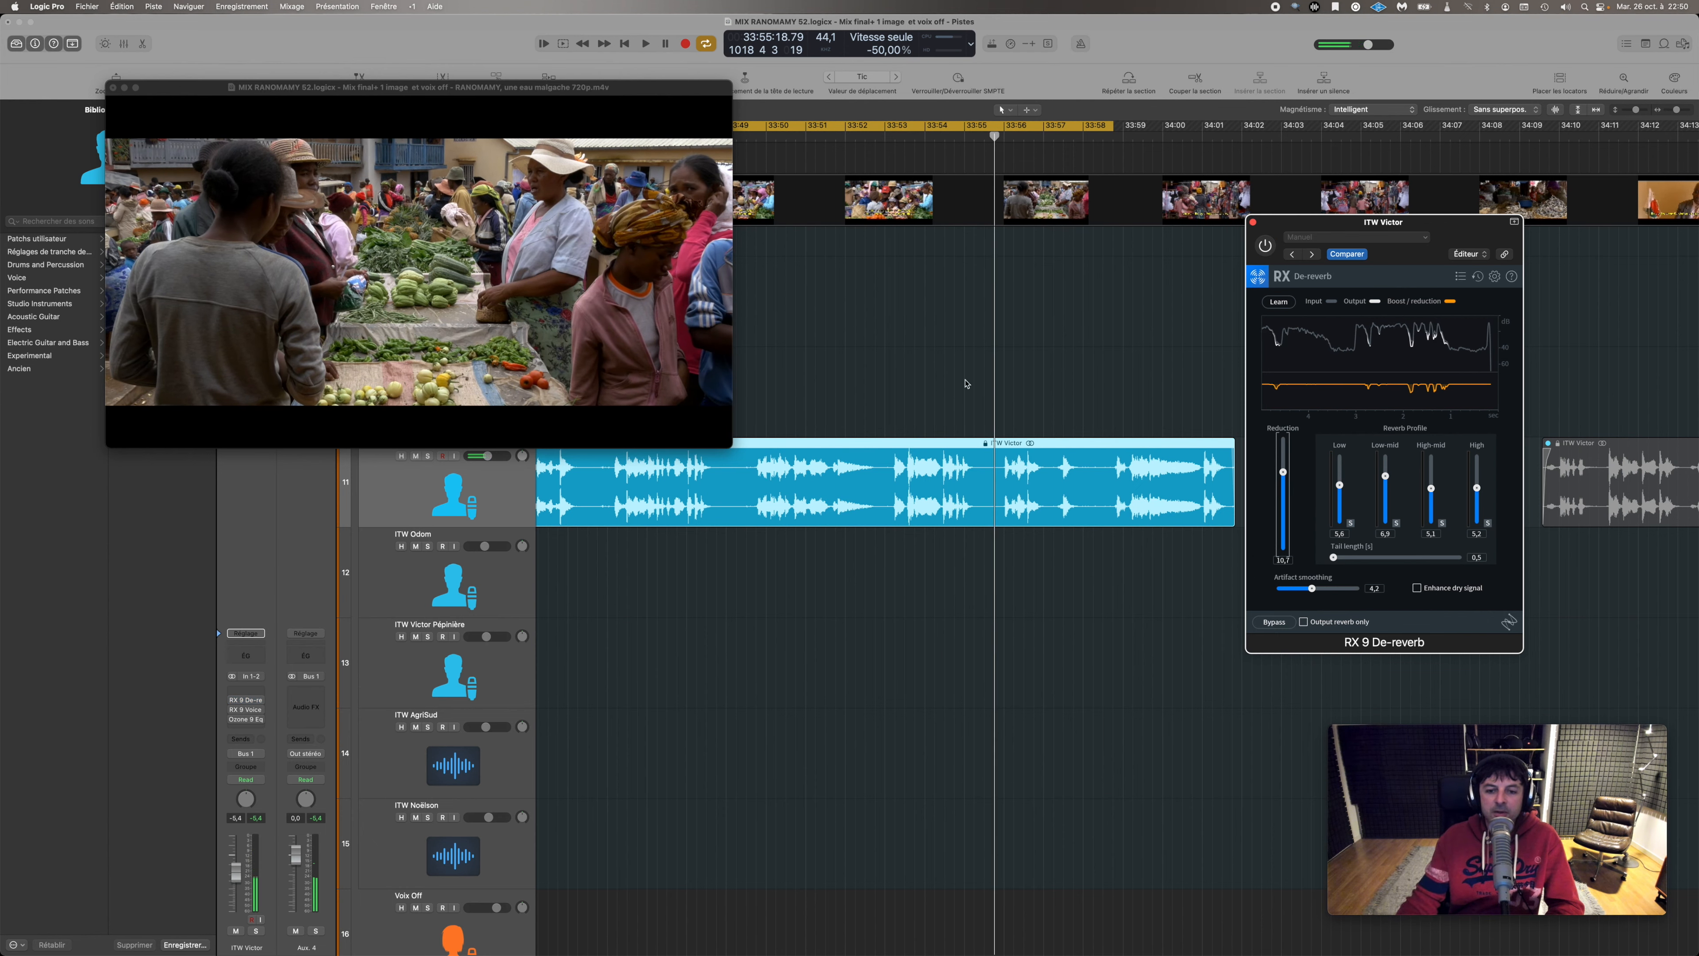
# - Turn off cycle playback, replay the interview from about 33:54 and reposition the De-reverb window over the arrangement
pyautogui.click(937, 134)
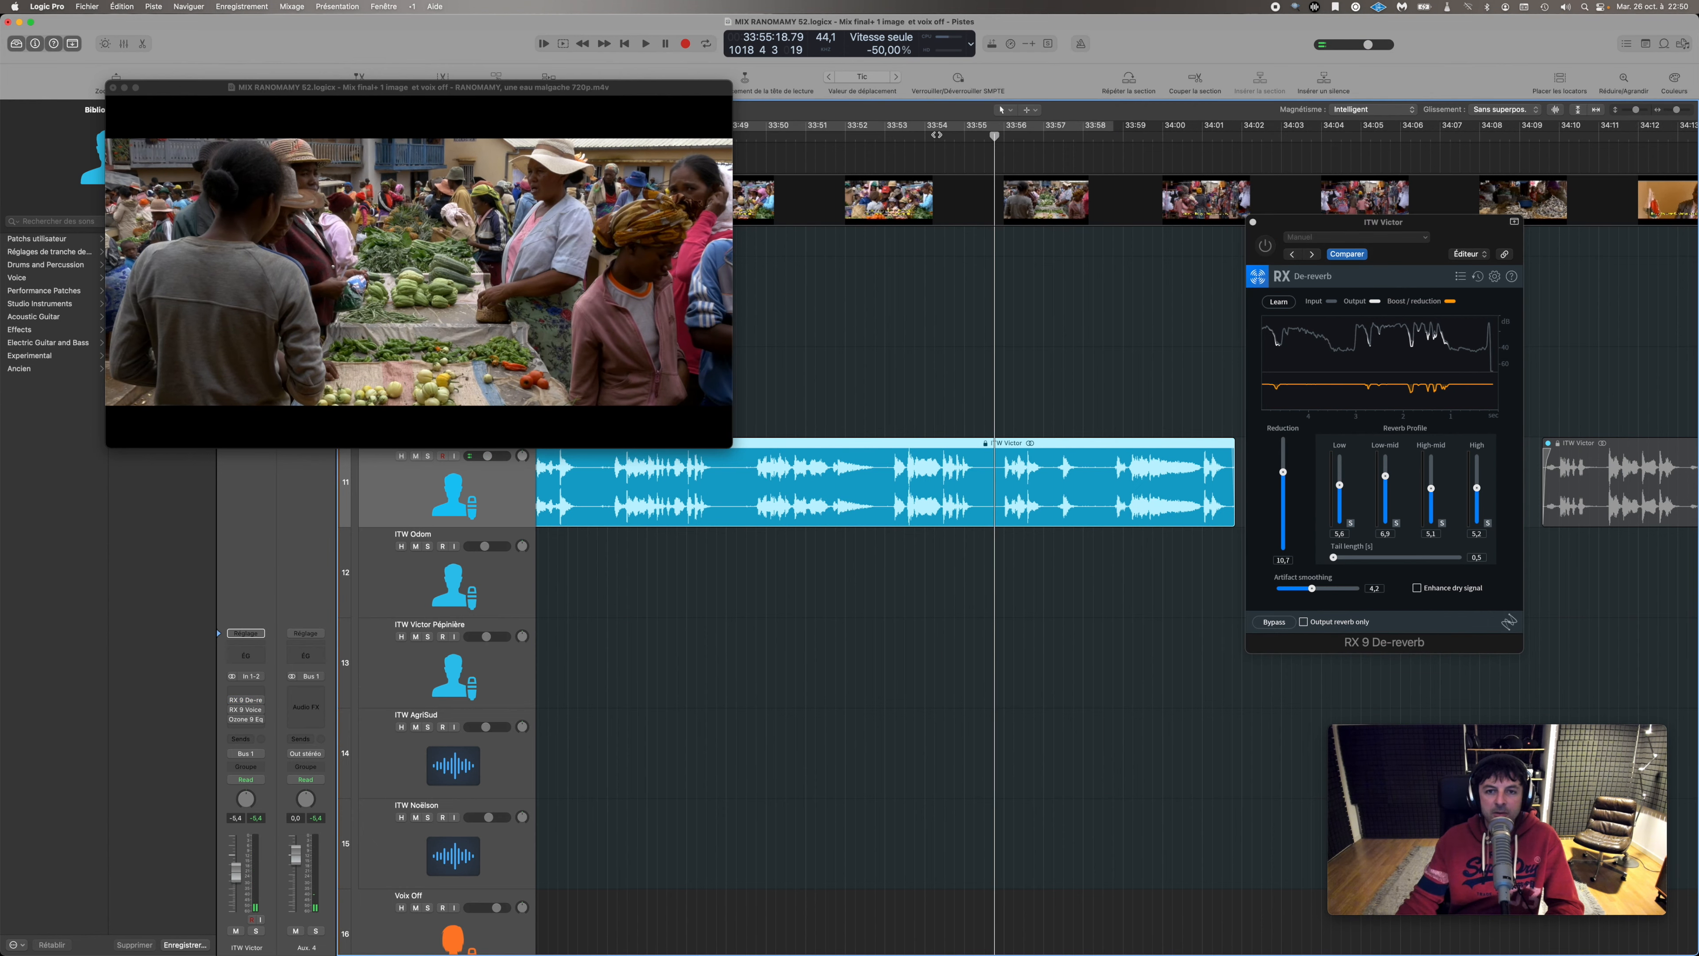
pyautogui.click(933, 136)
pyautogui.press('space')
pyautogui.click(1290, 225)
pyautogui.moveTo(1289, 225); pyautogui.dragTo(1253, 169)
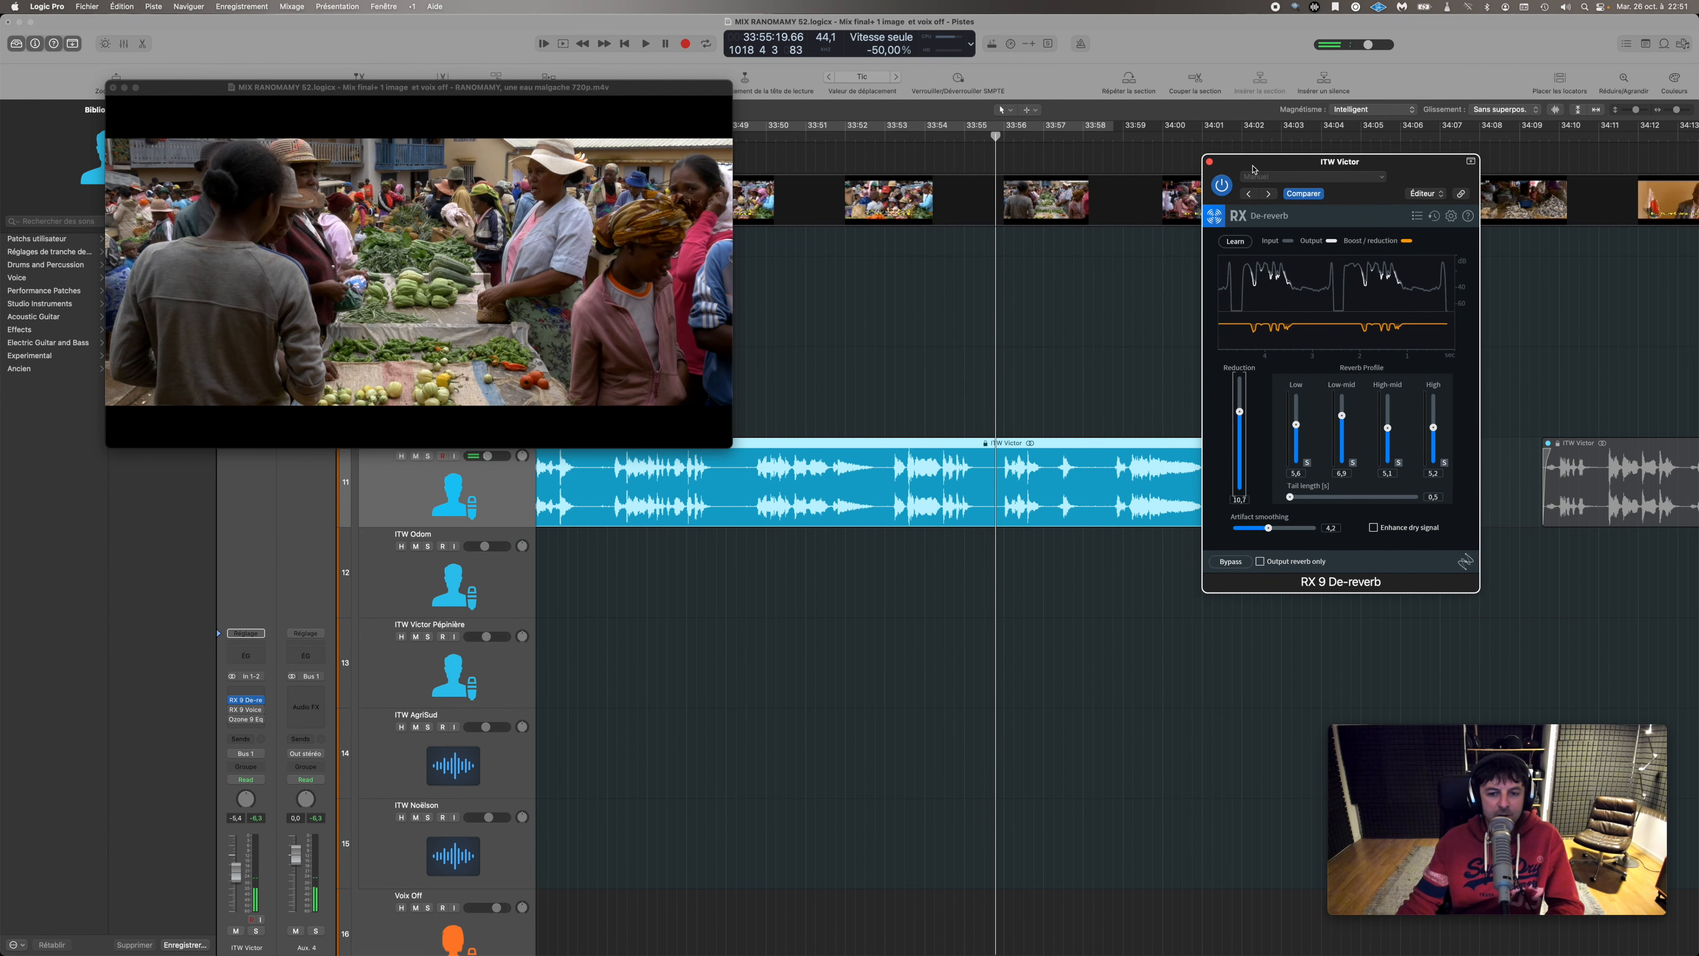
# - Set the De-reverb Reduction to 13.7 and compare the interview passage with the plug-in off and on
pyautogui.moveTo(1239, 411); pyautogui.dragTo(1242, 403)
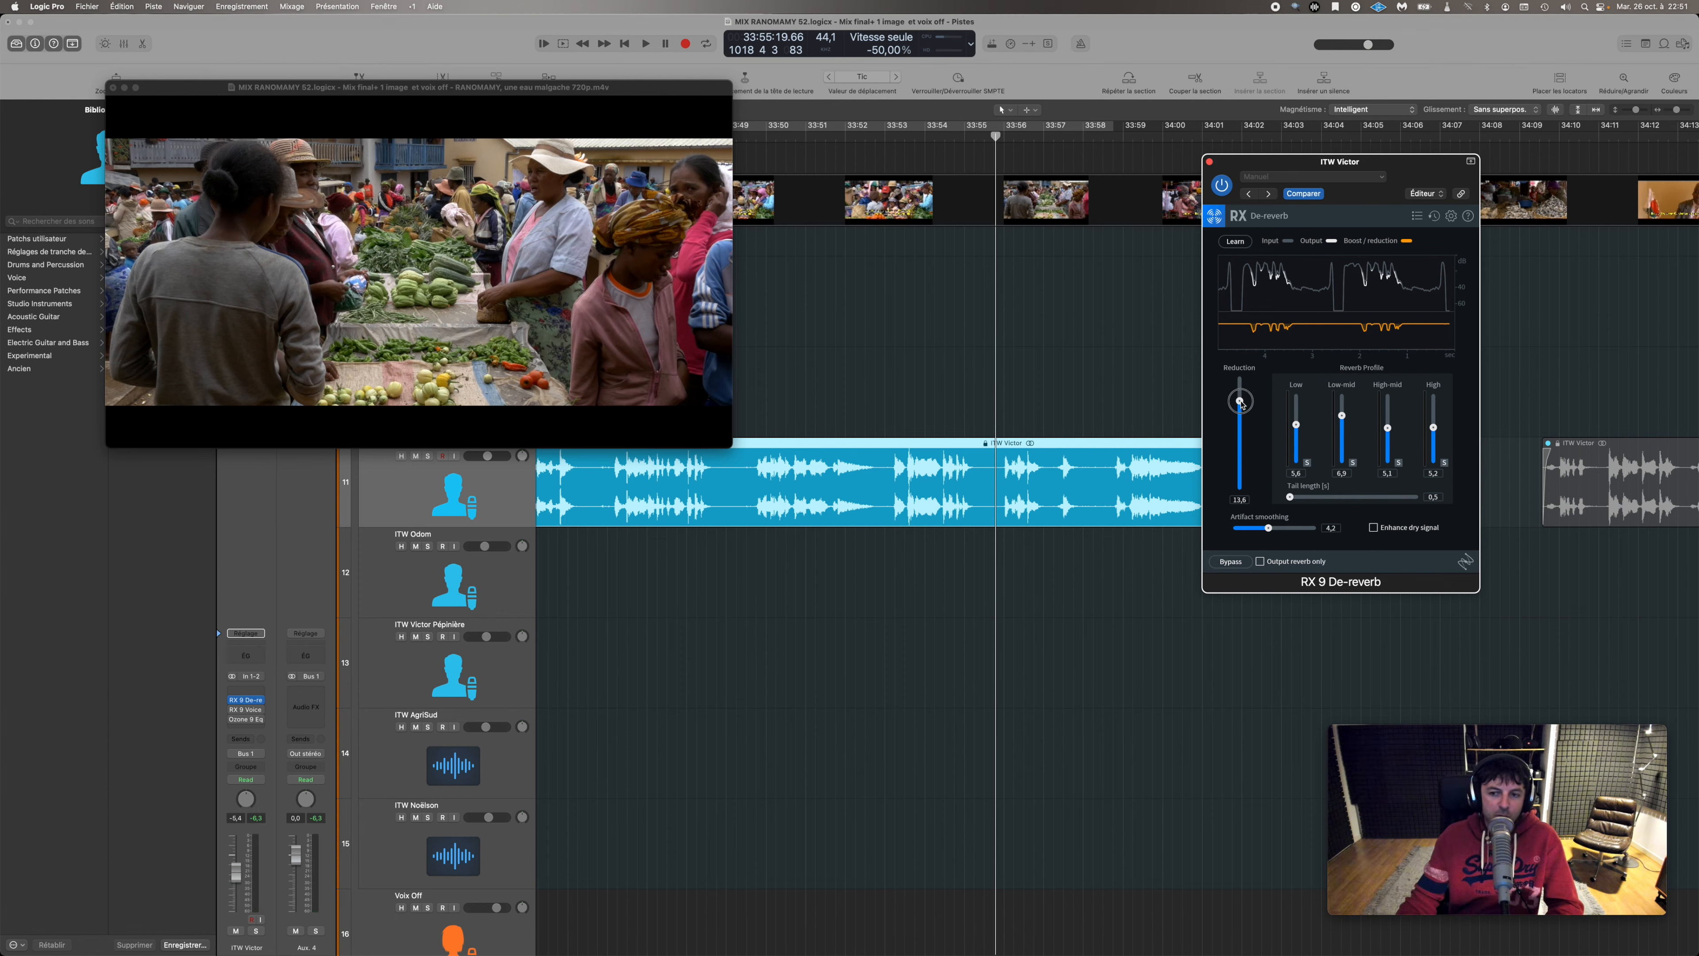
pyautogui.press('space')
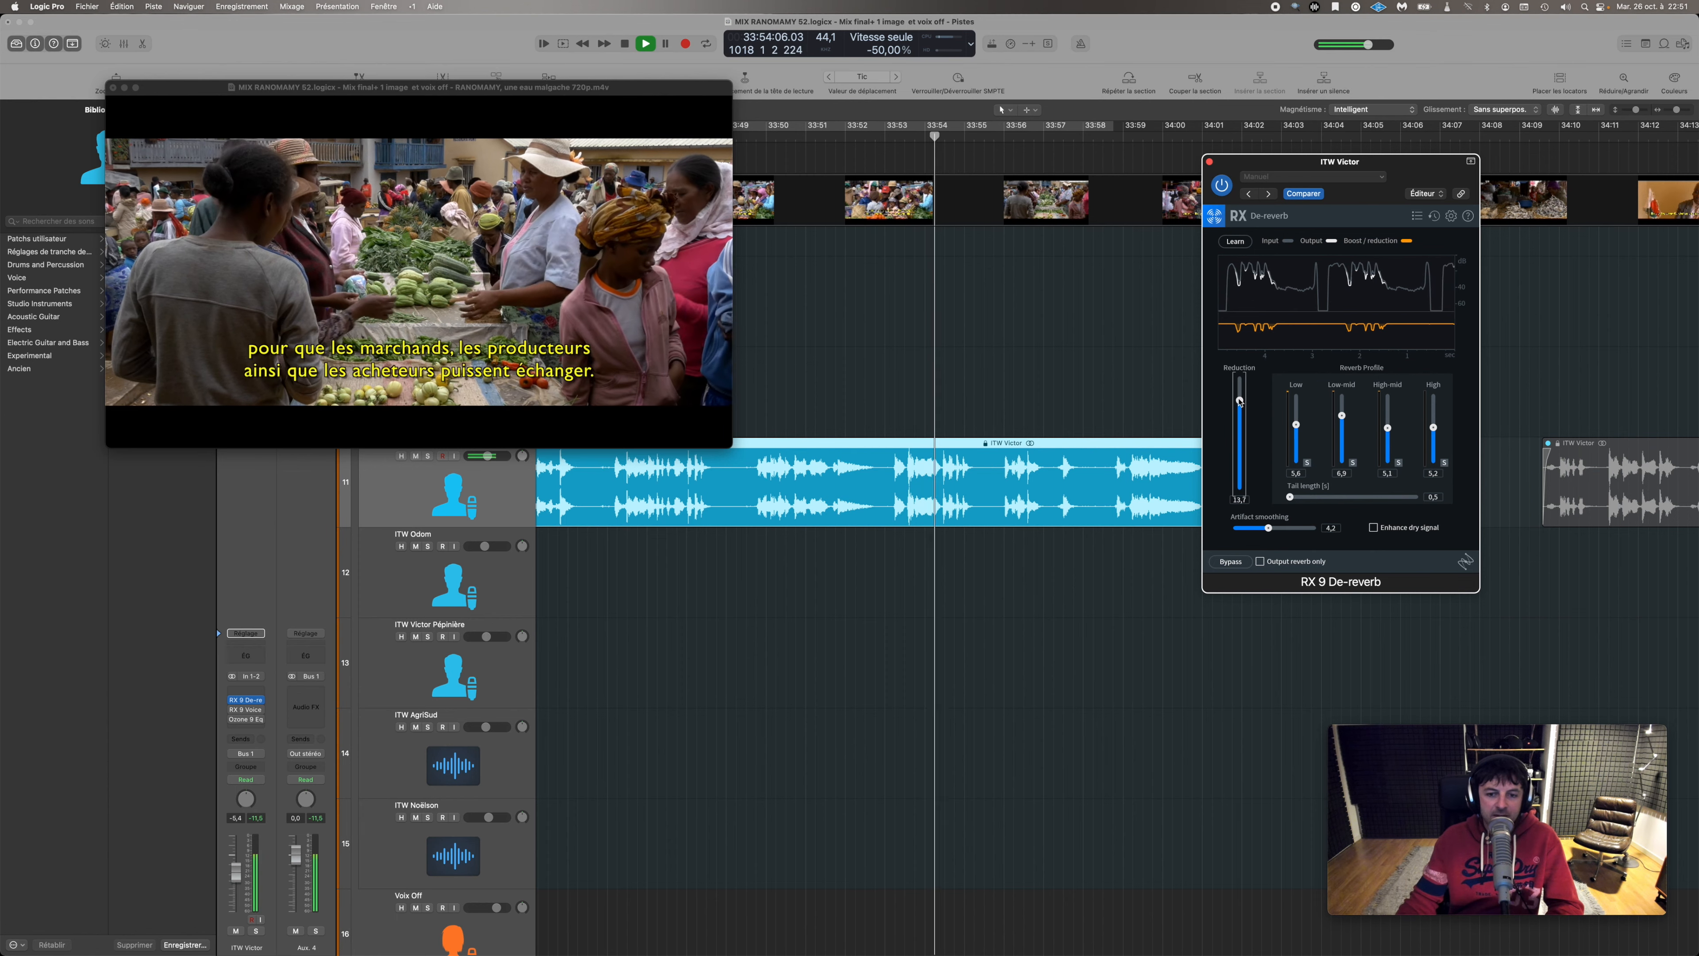
pyautogui.press('space')
pyautogui.click(1225, 185)
pyautogui.press('space')
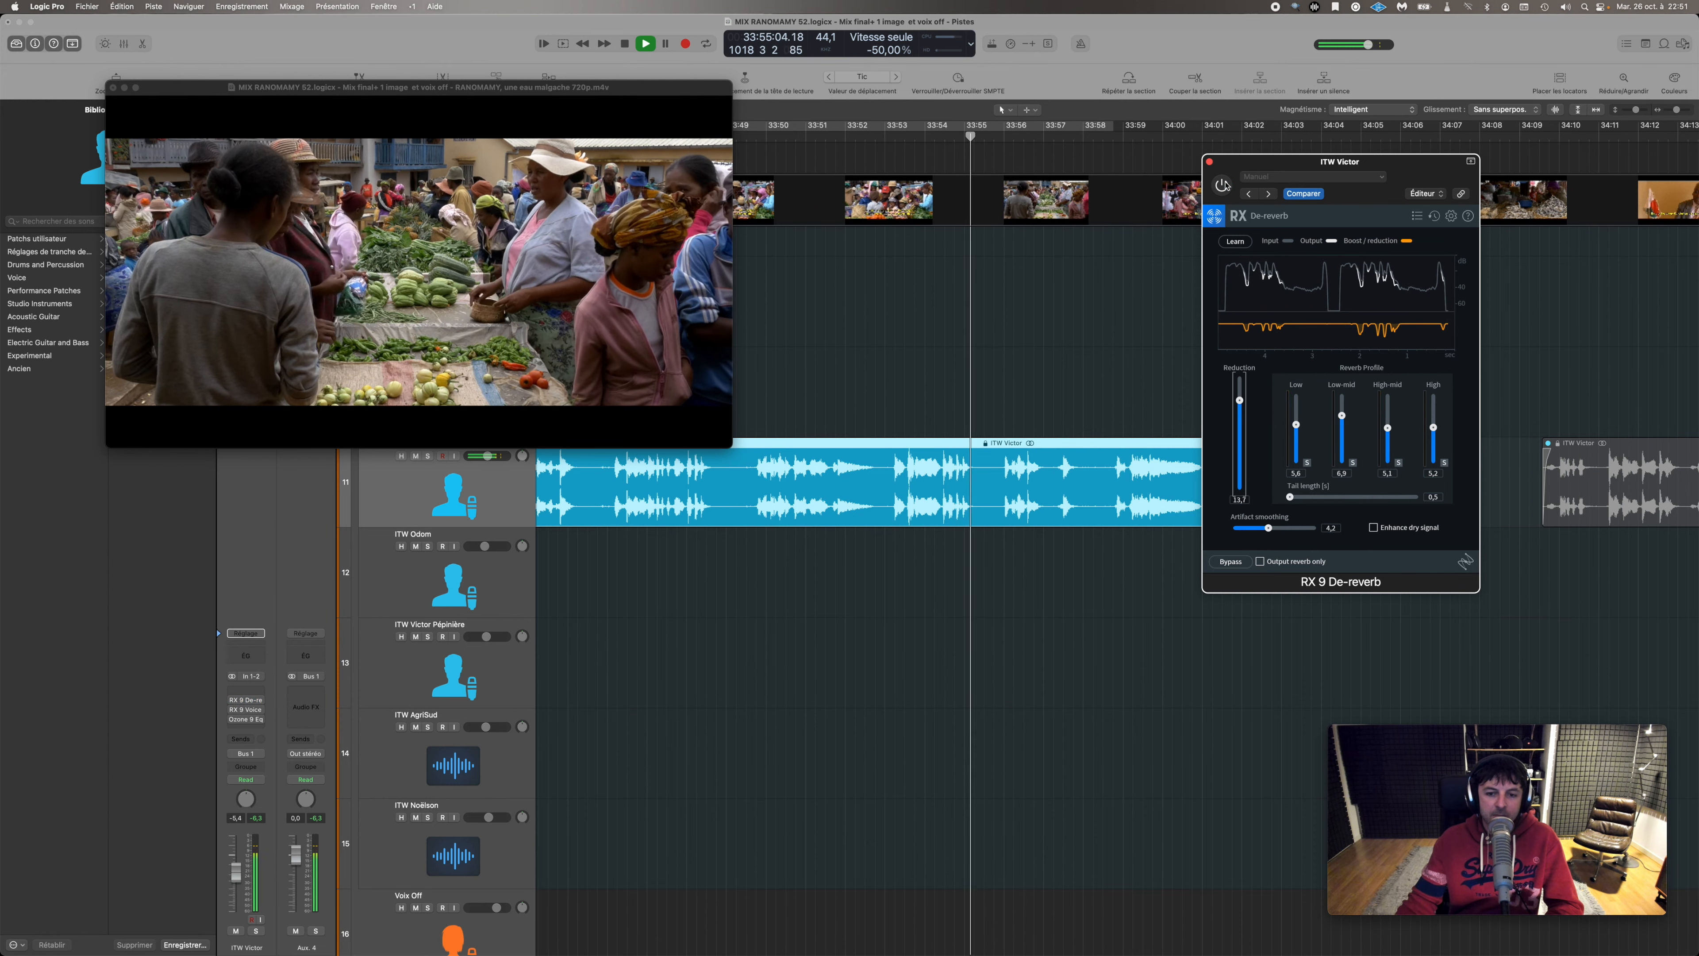
pyautogui.click(1224, 185)
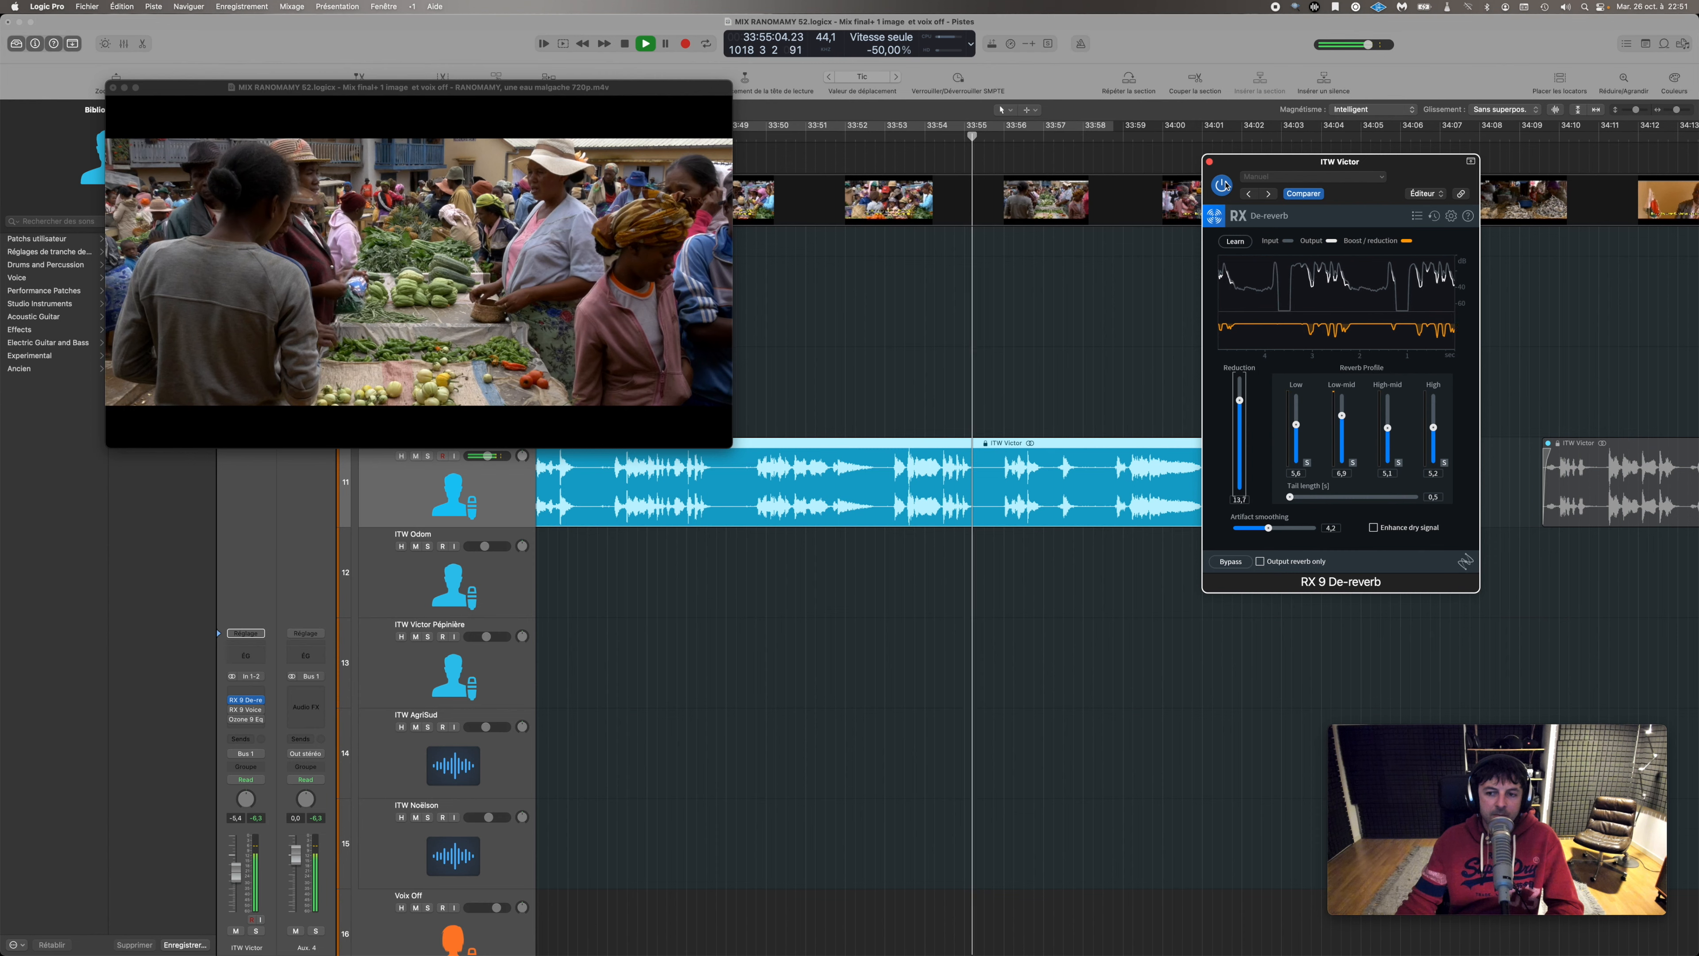
pyautogui.press('space')
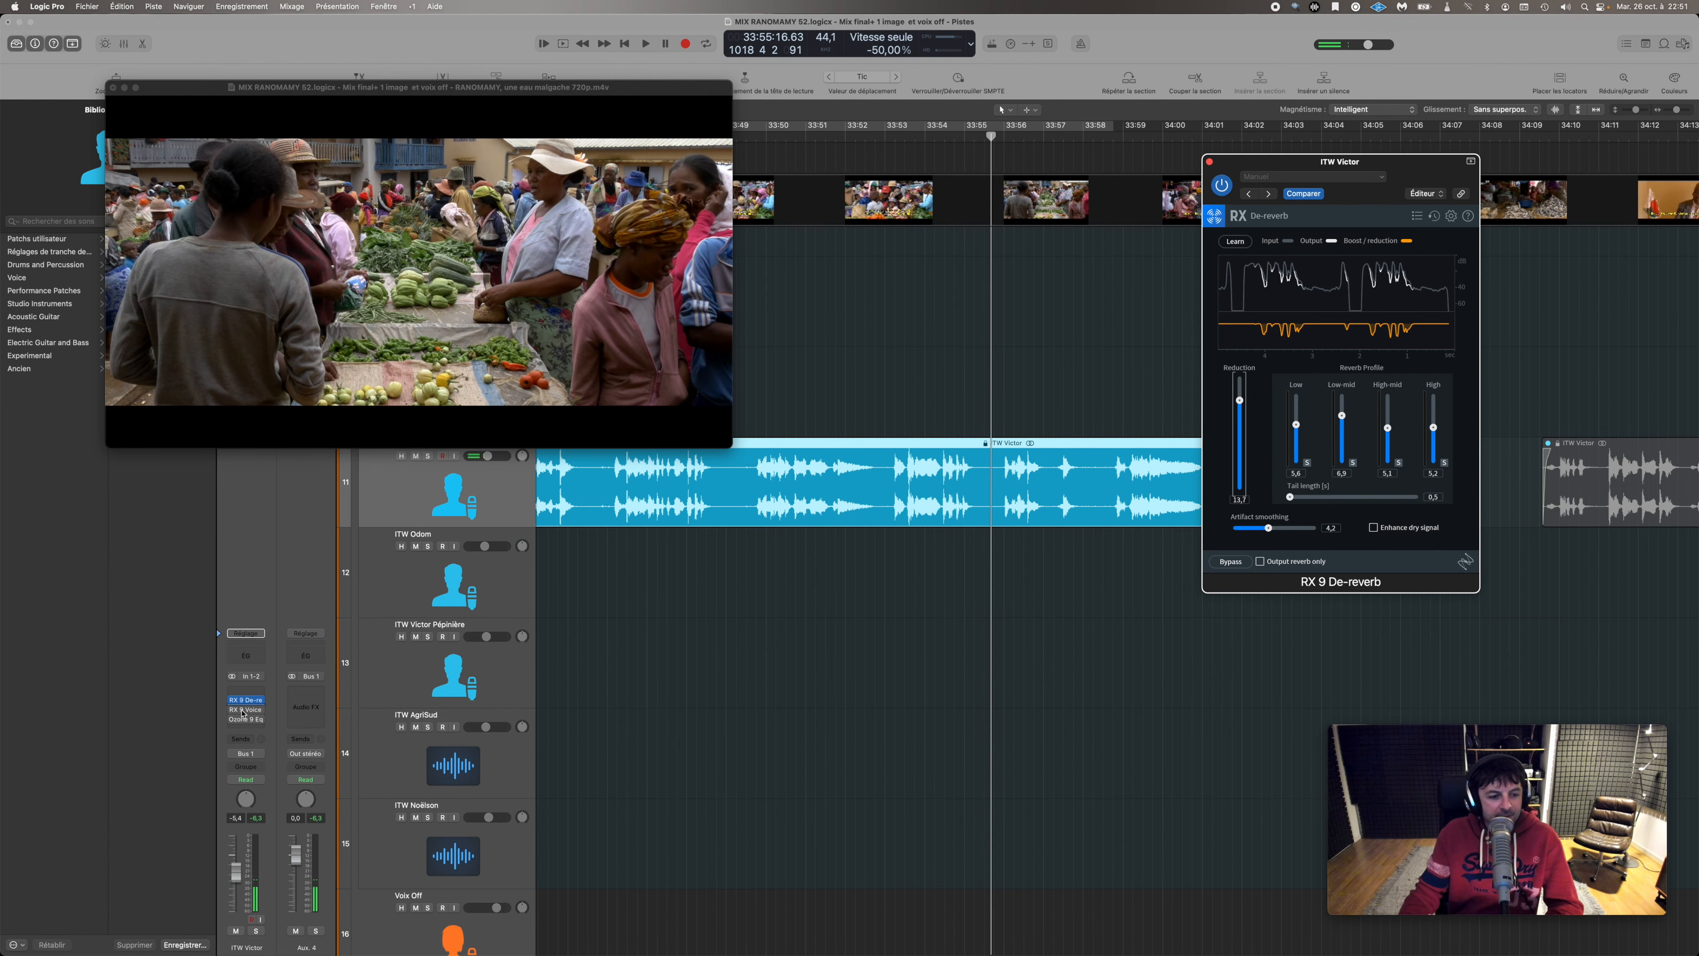
# - Open Voice De-noise on the interview track and play the short cycled background-noise section around 33:49
pyautogui.moveTo(1033, 394); pyautogui.dragTo(1129, 594)
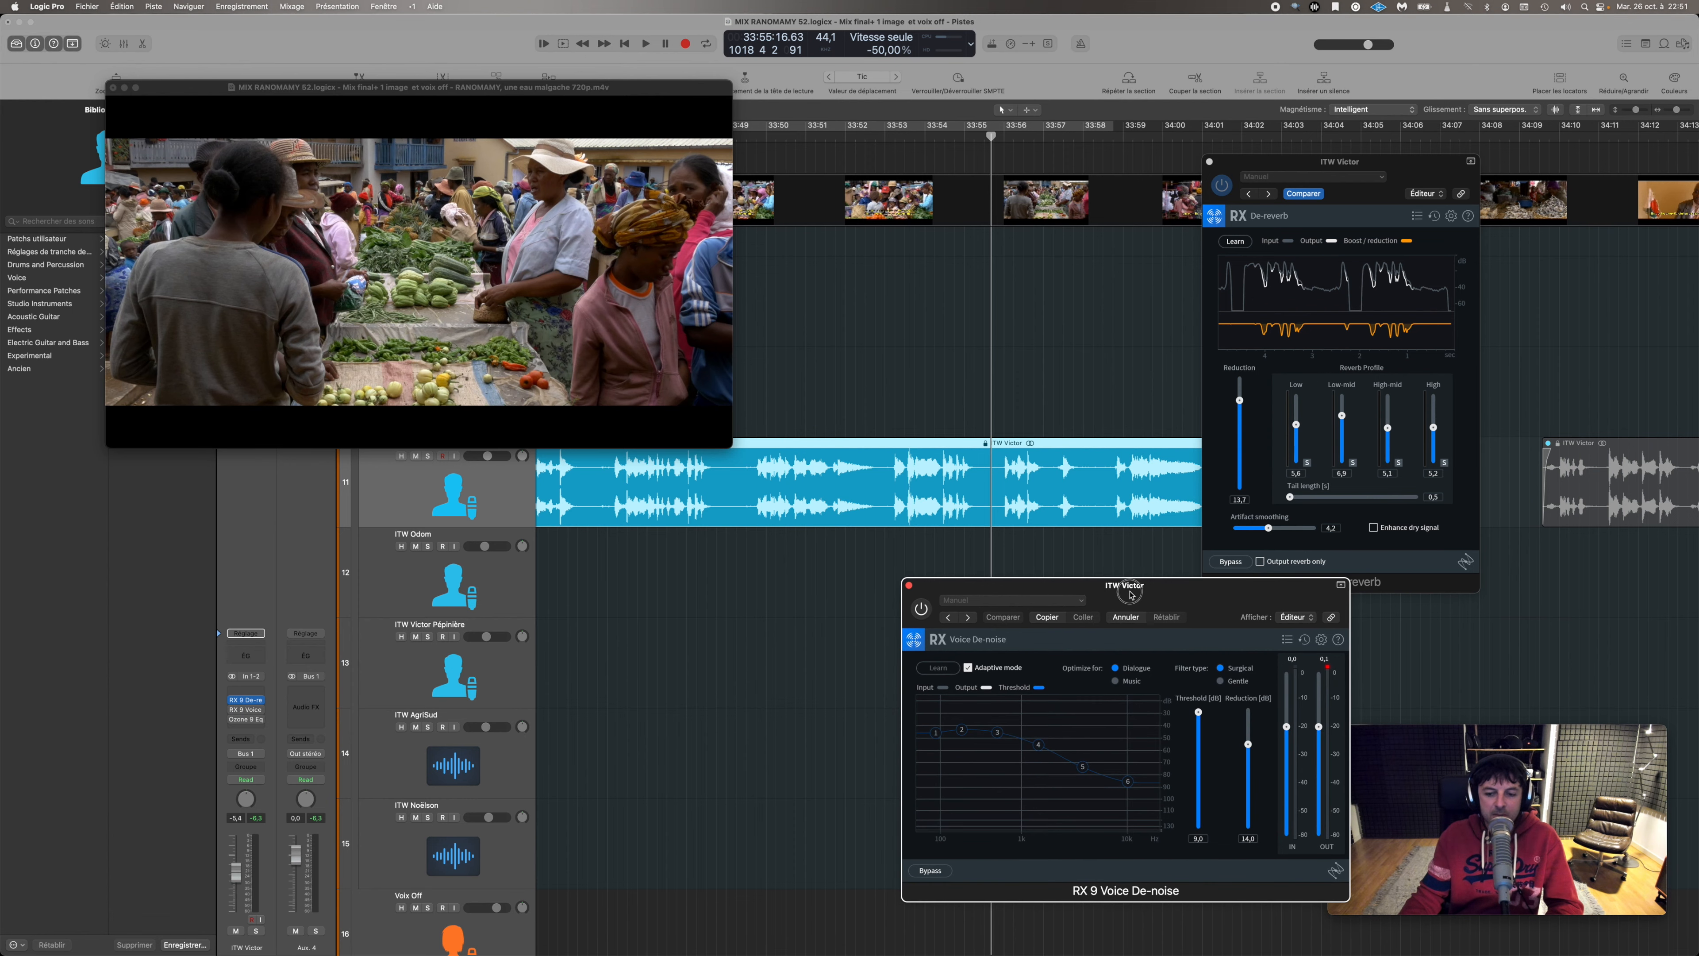
pyautogui.hscroll(-5, 946, 415)
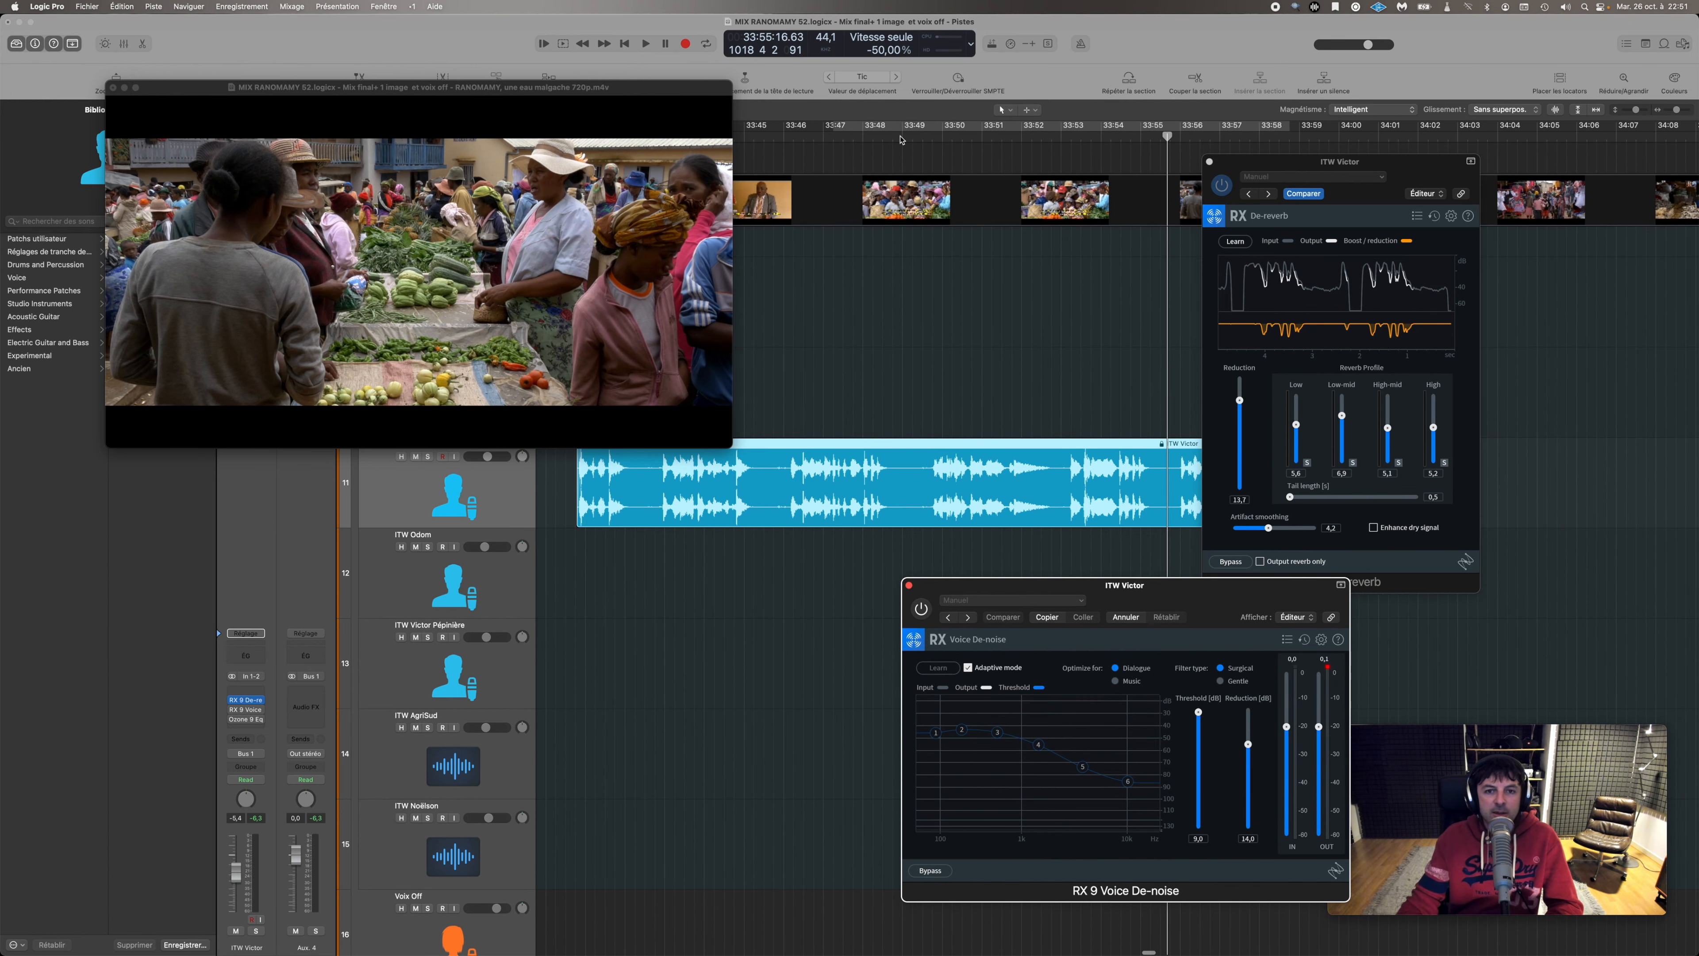
pyautogui.scroll(-6, 822, 597)
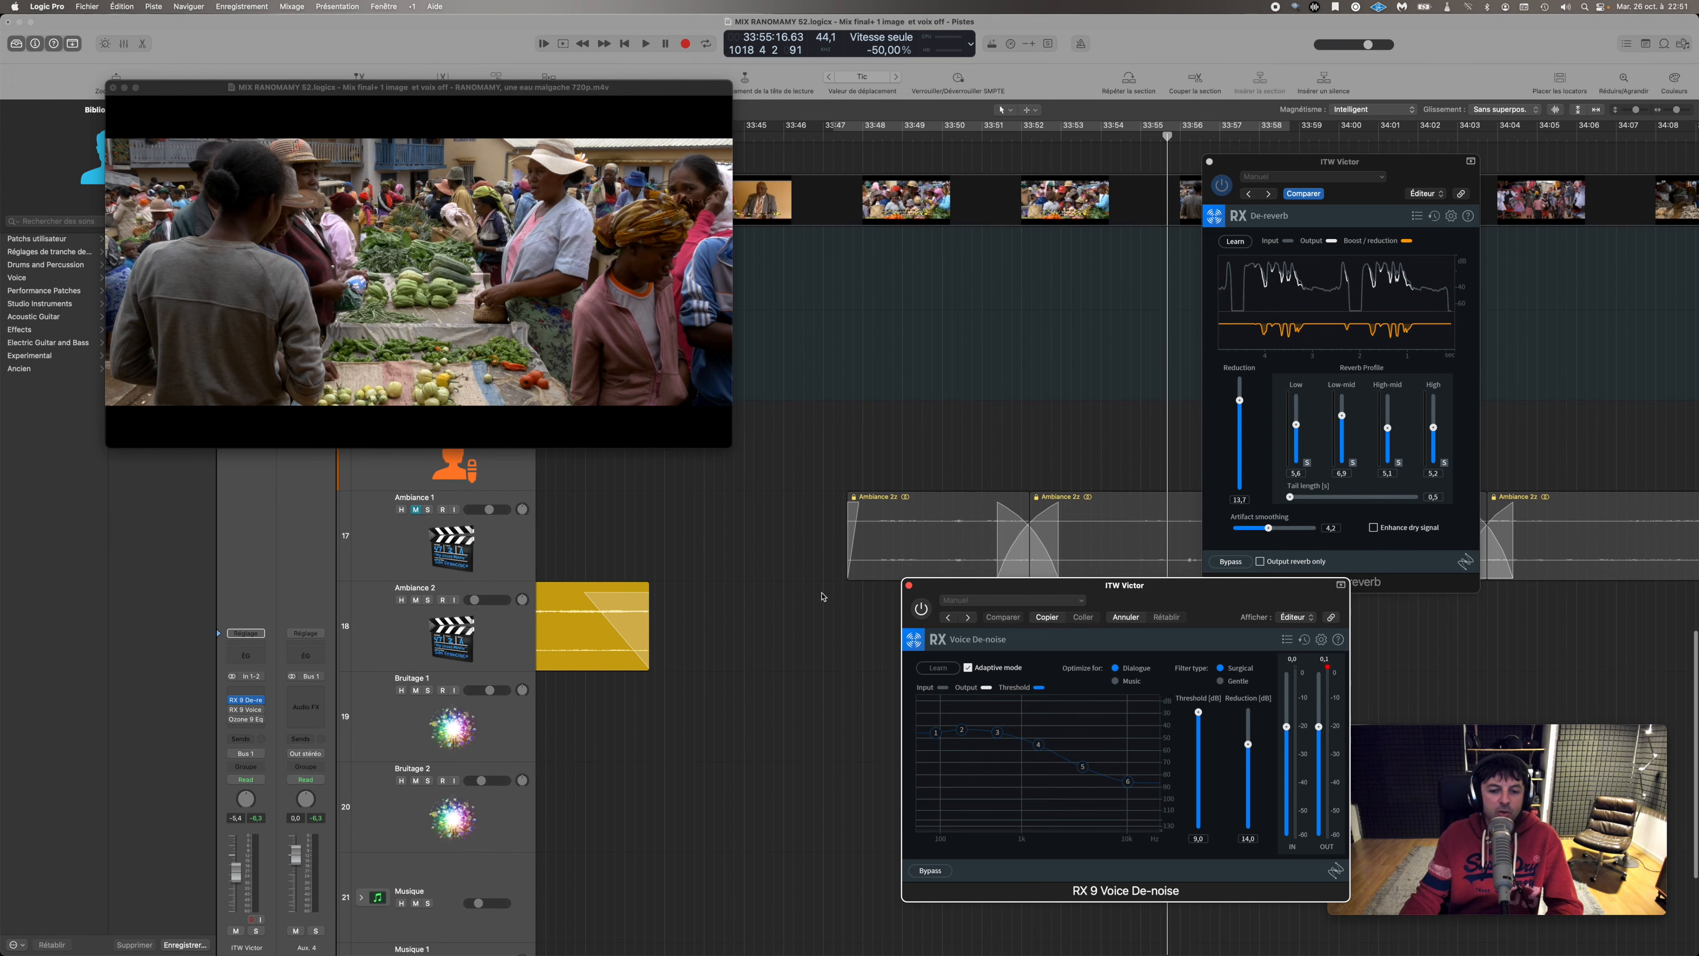
pyautogui.hscroll(3, 934, 518)
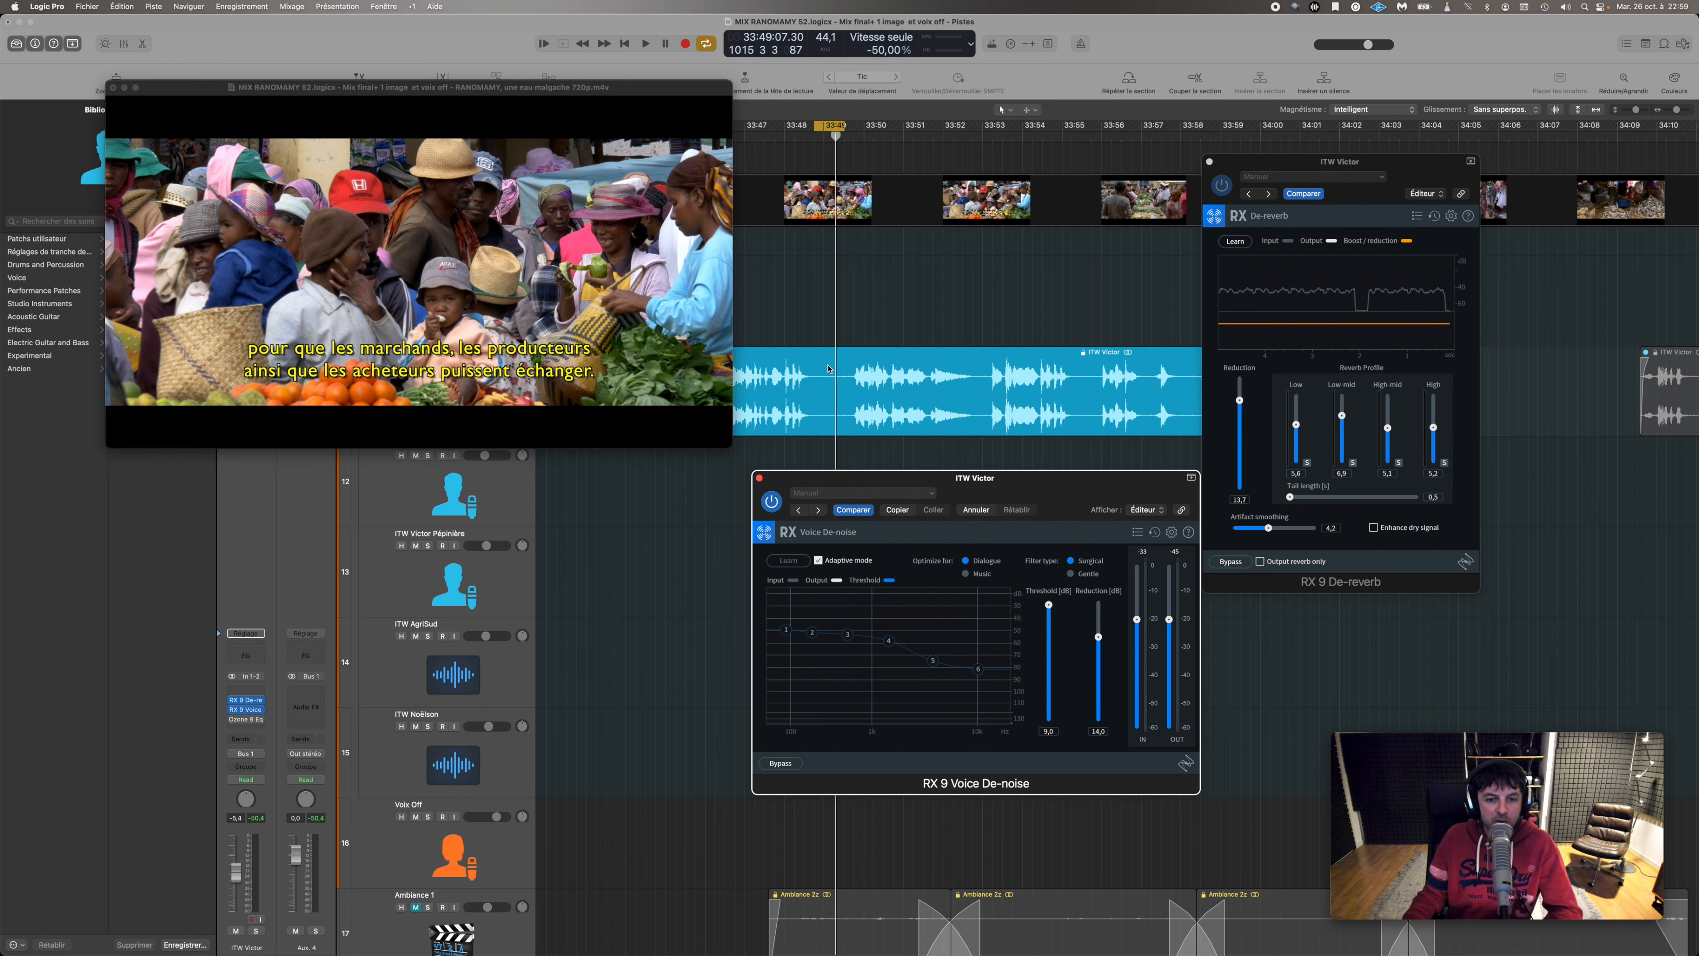
pyautogui.press('space')
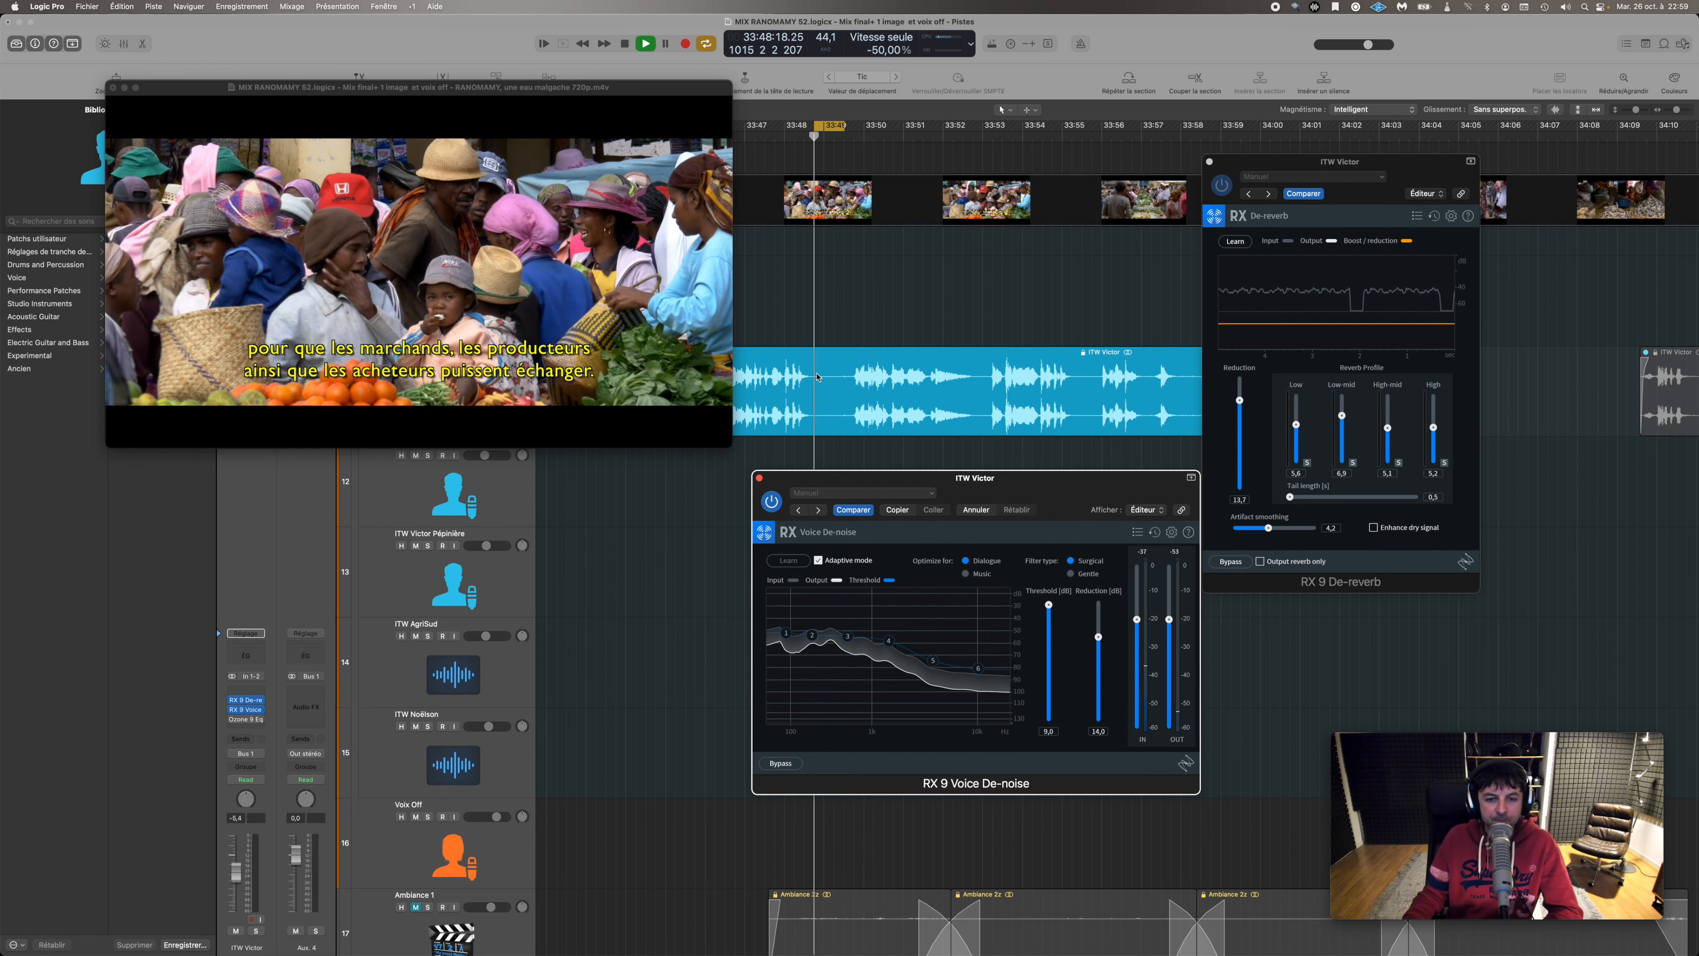
pyautogui.press('space')
# - Extend the cycle to about 33:56, compare the passage with Voice De-noise off and on, and dismiss the system overload alert
pyautogui.moveTo(802, 499); pyautogui.dragTo(719, 505)
pyautogui.press('space')
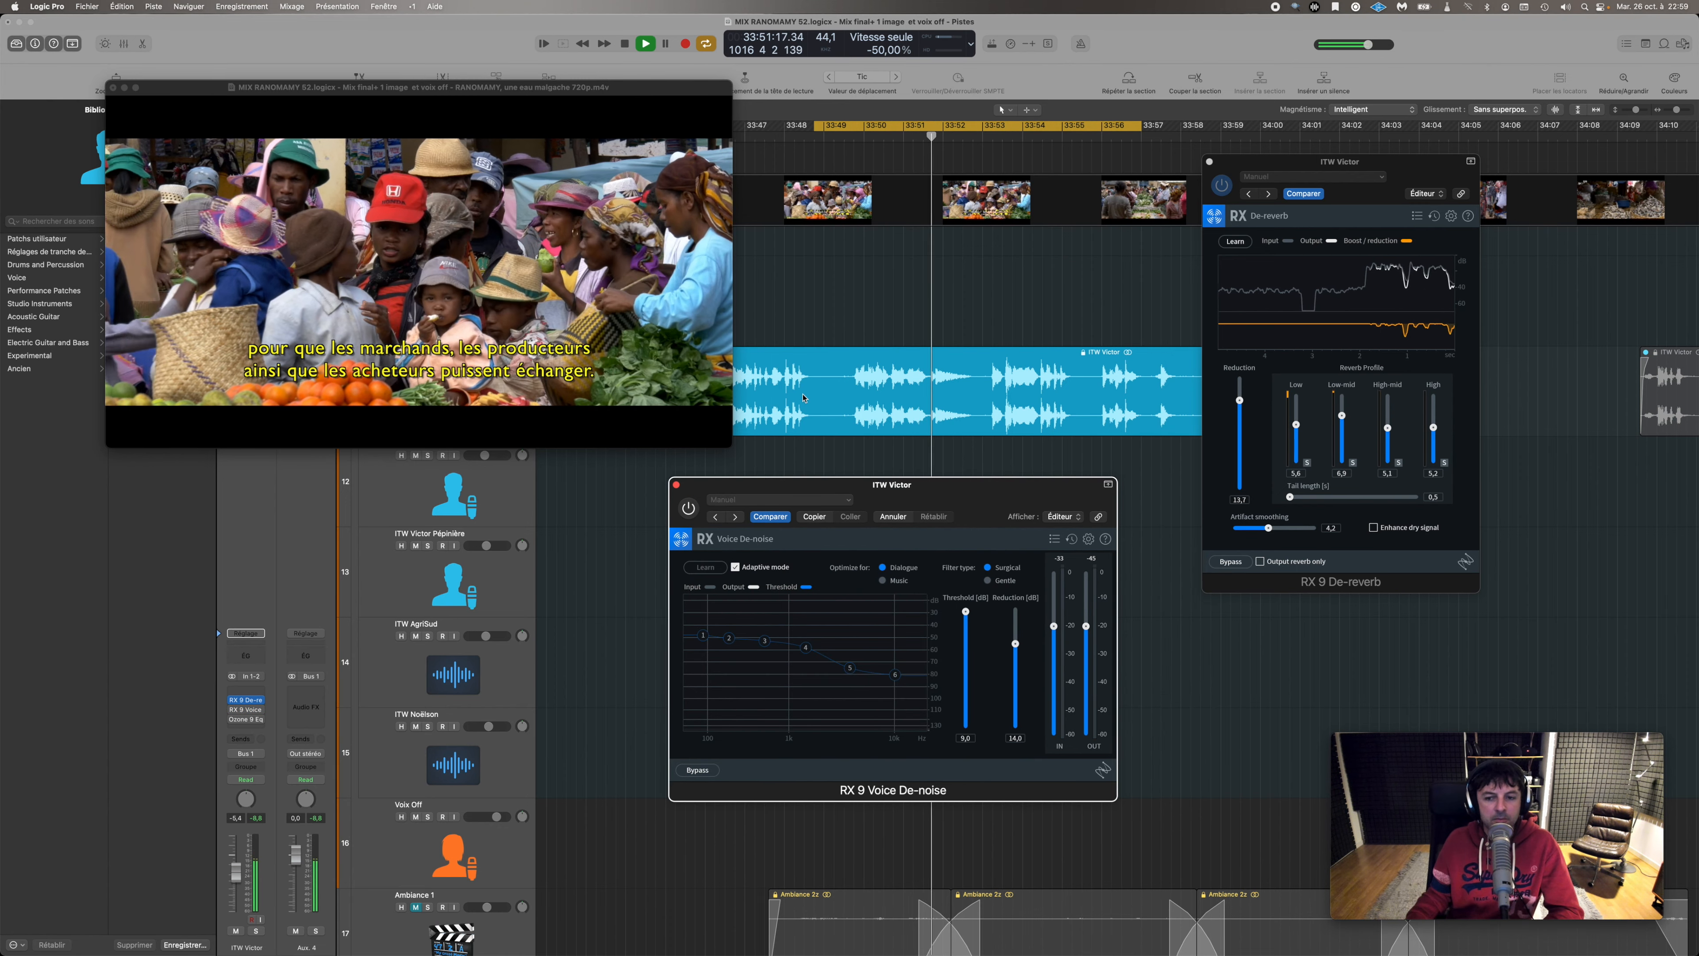
pyautogui.click(689, 507)
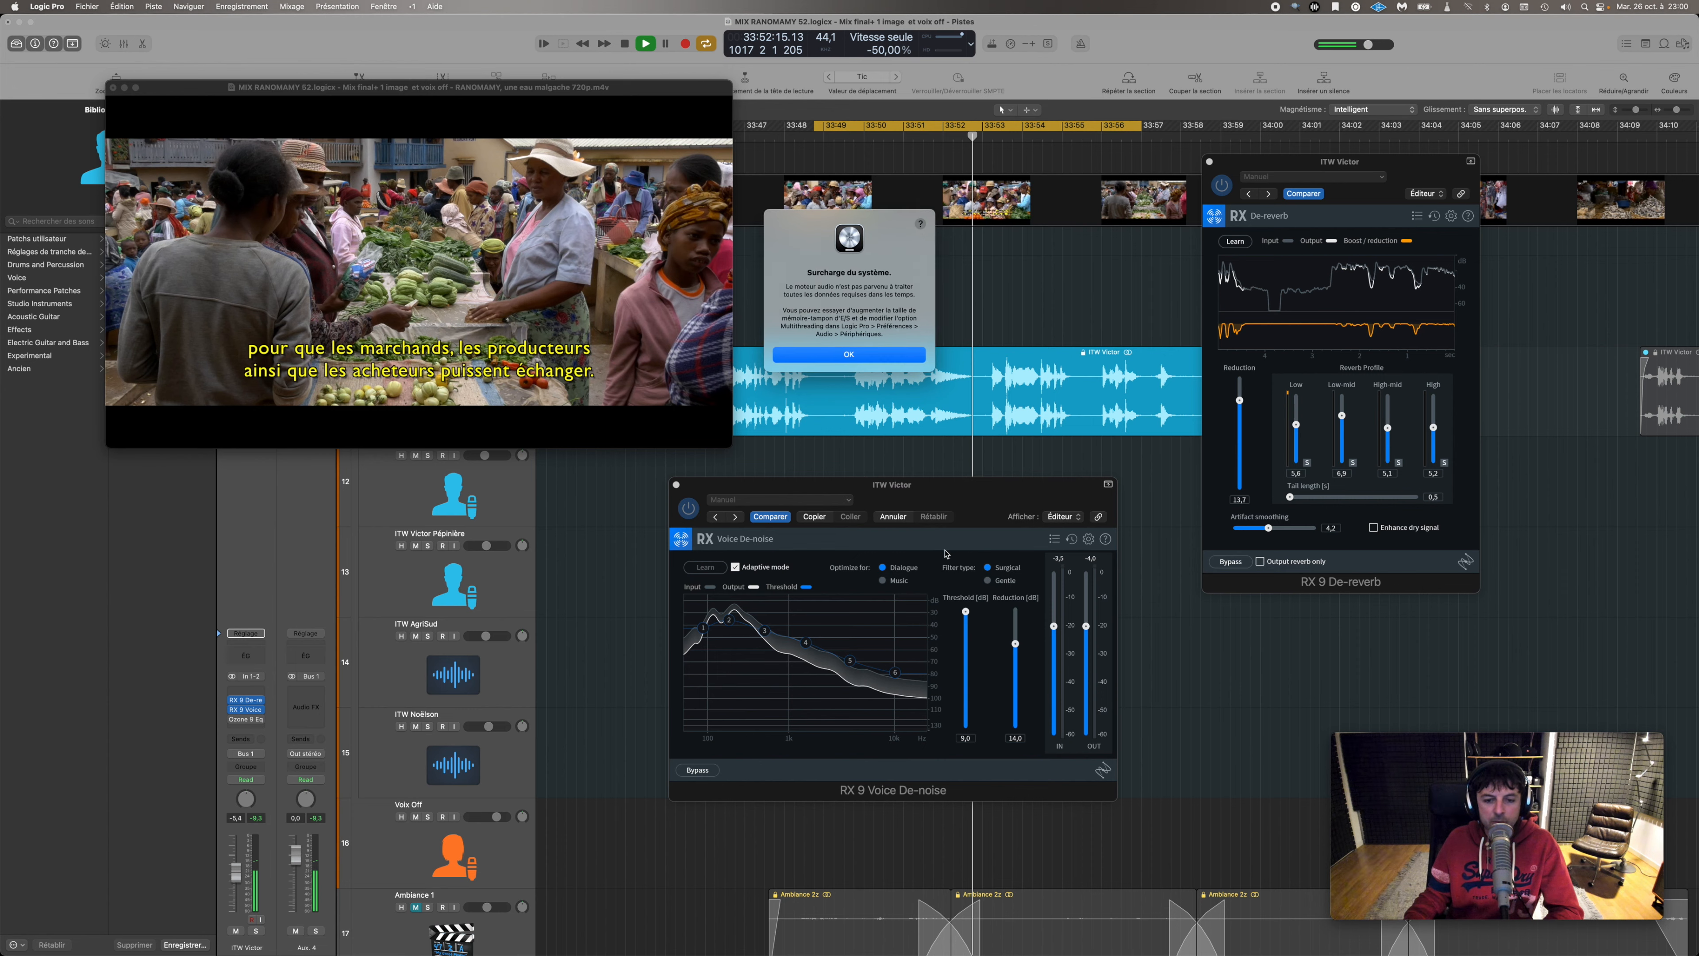
pyautogui.click(849, 355)
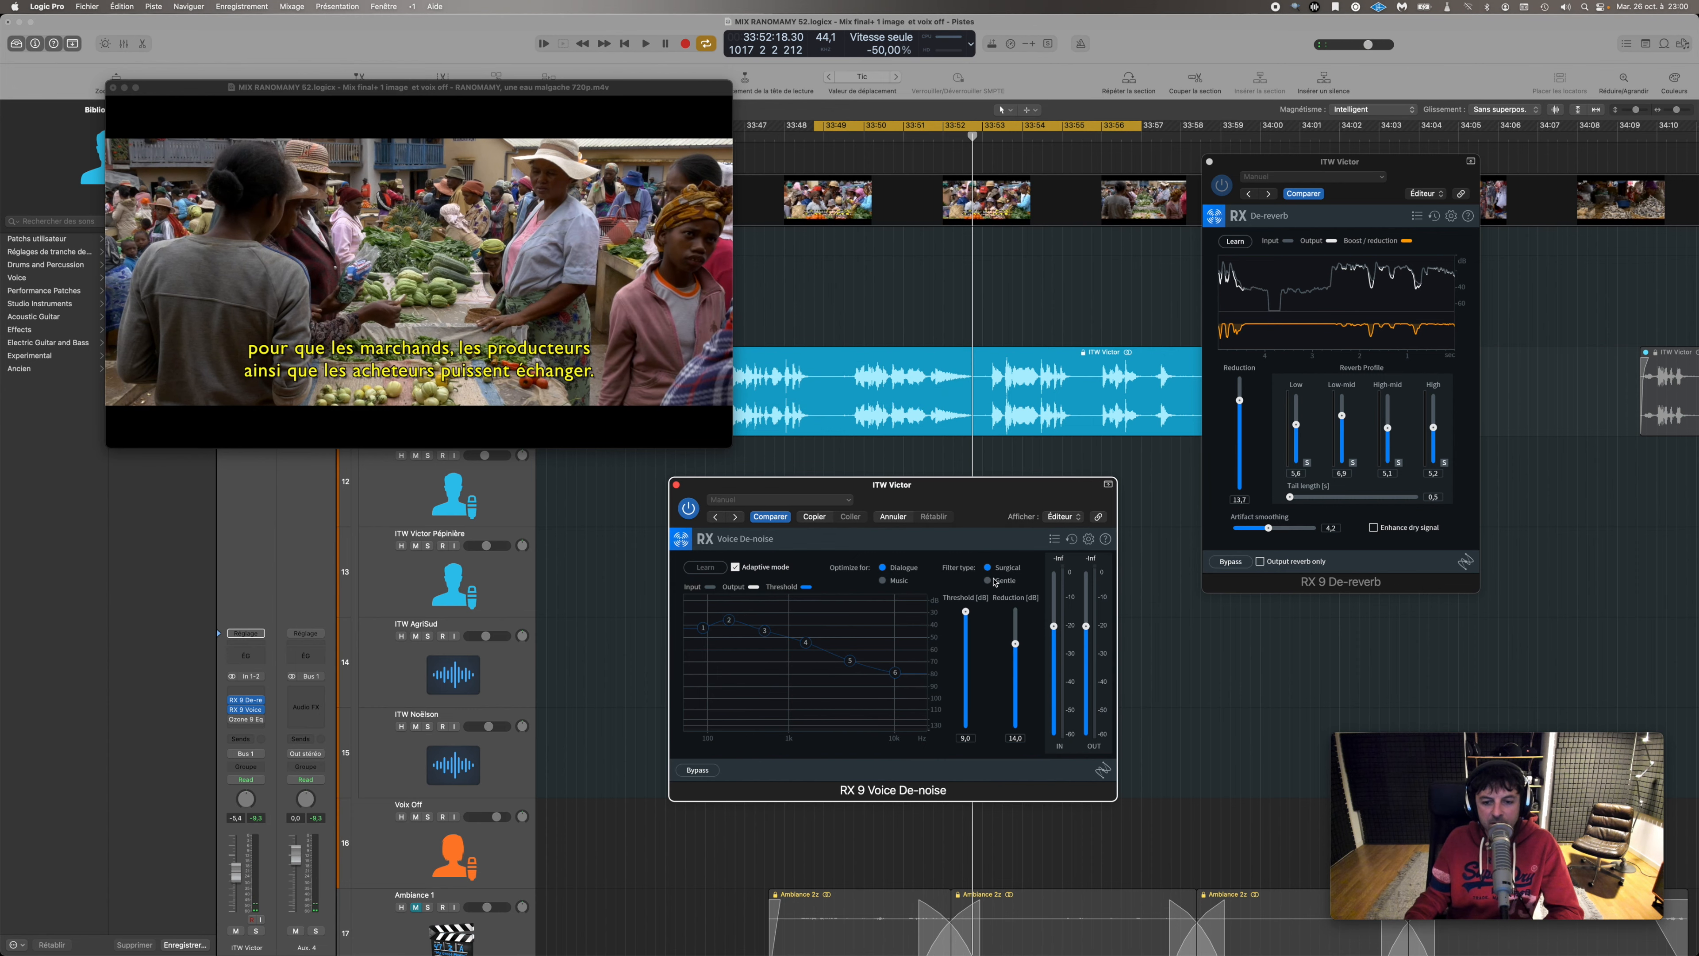
# - Load the "Podcast Auto Denoising" preset in Voice De-noise and hide the preset manager
pyautogui.click(1053, 539)
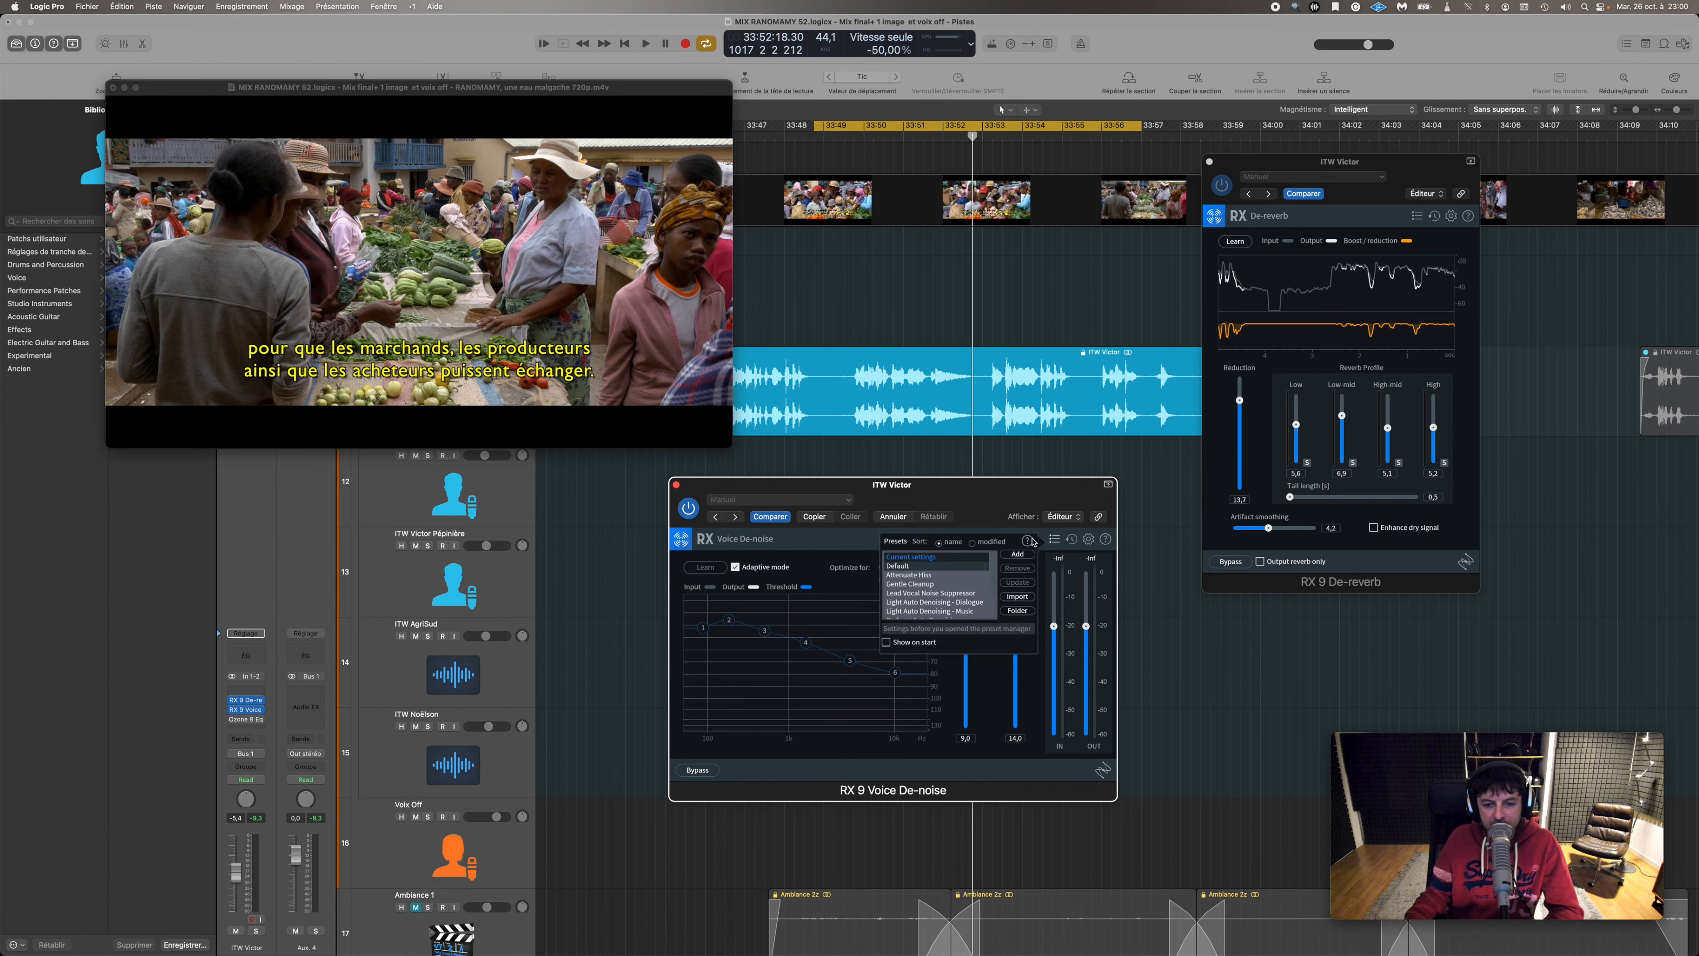
pyautogui.scroll(-3, 956, 588)
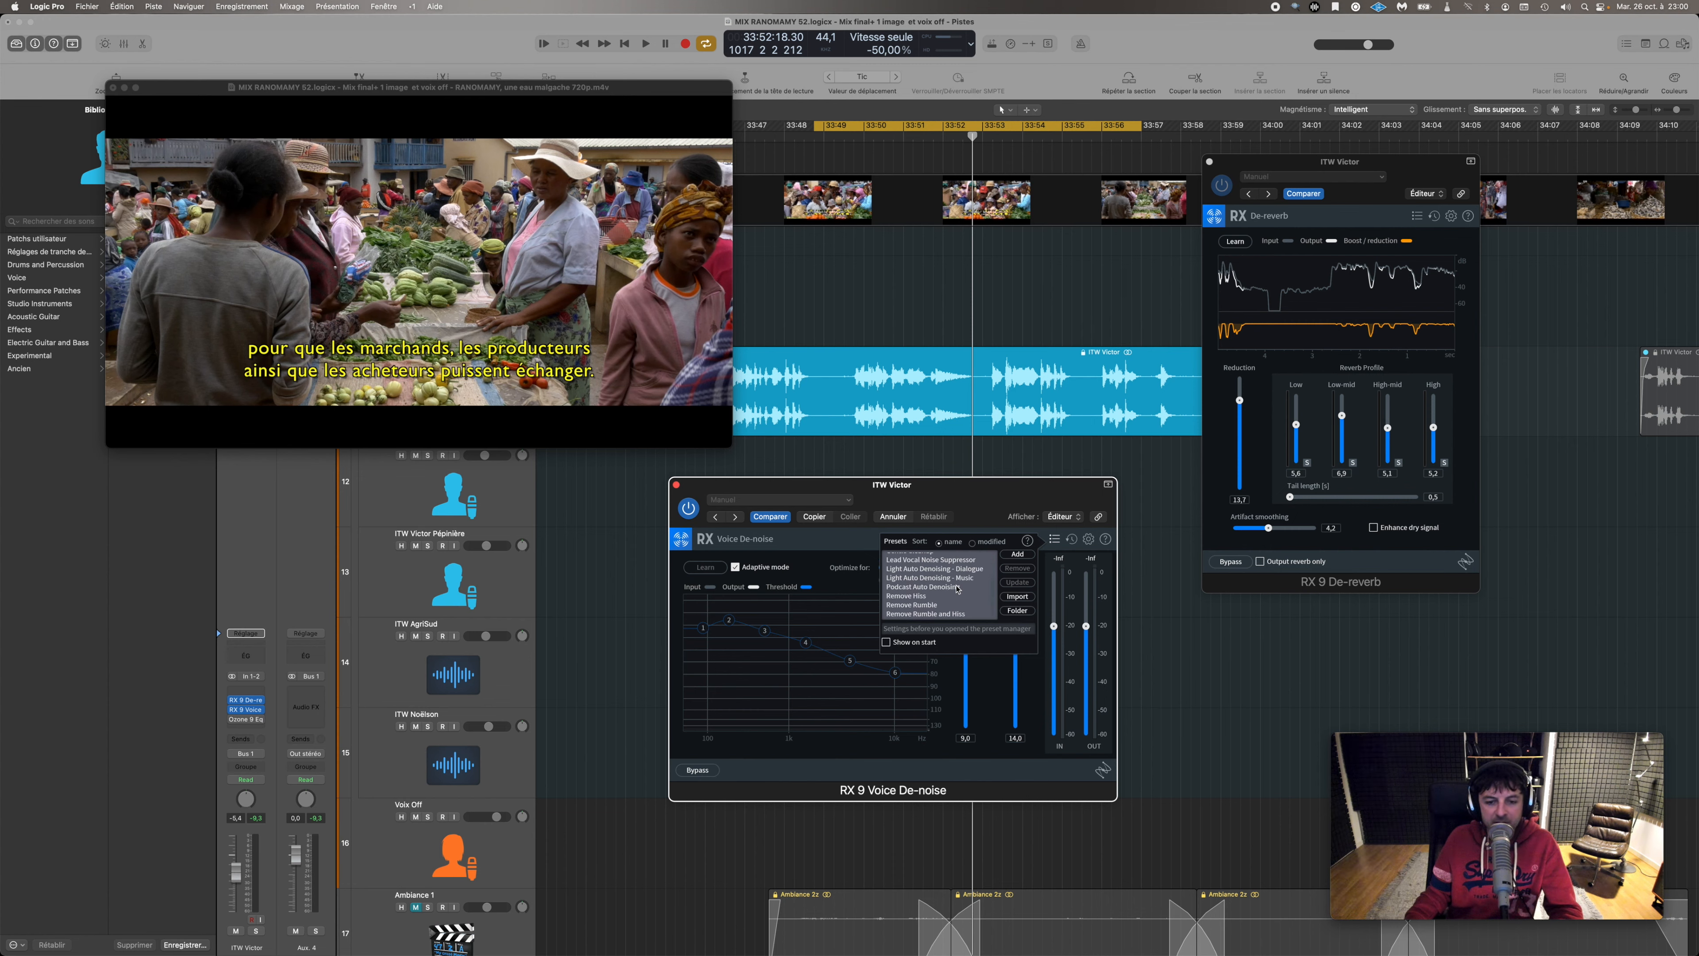
pyautogui.scroll(3, 957, 588)
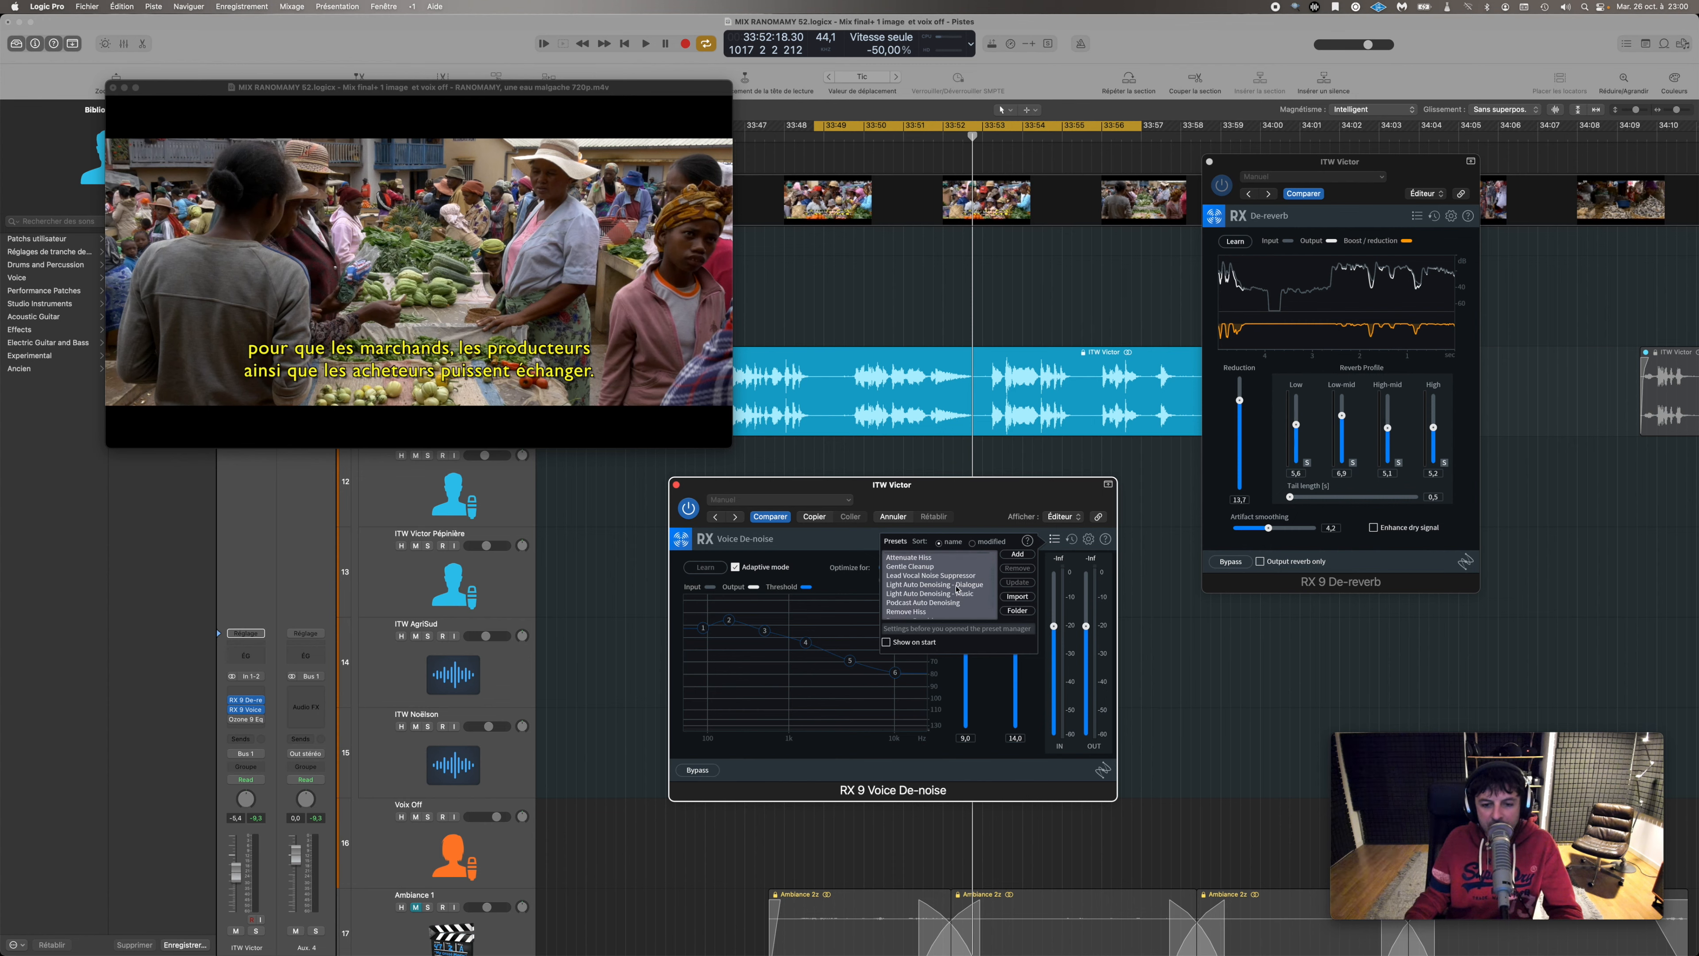
pyautogui.scroll(-1, 955, 588)
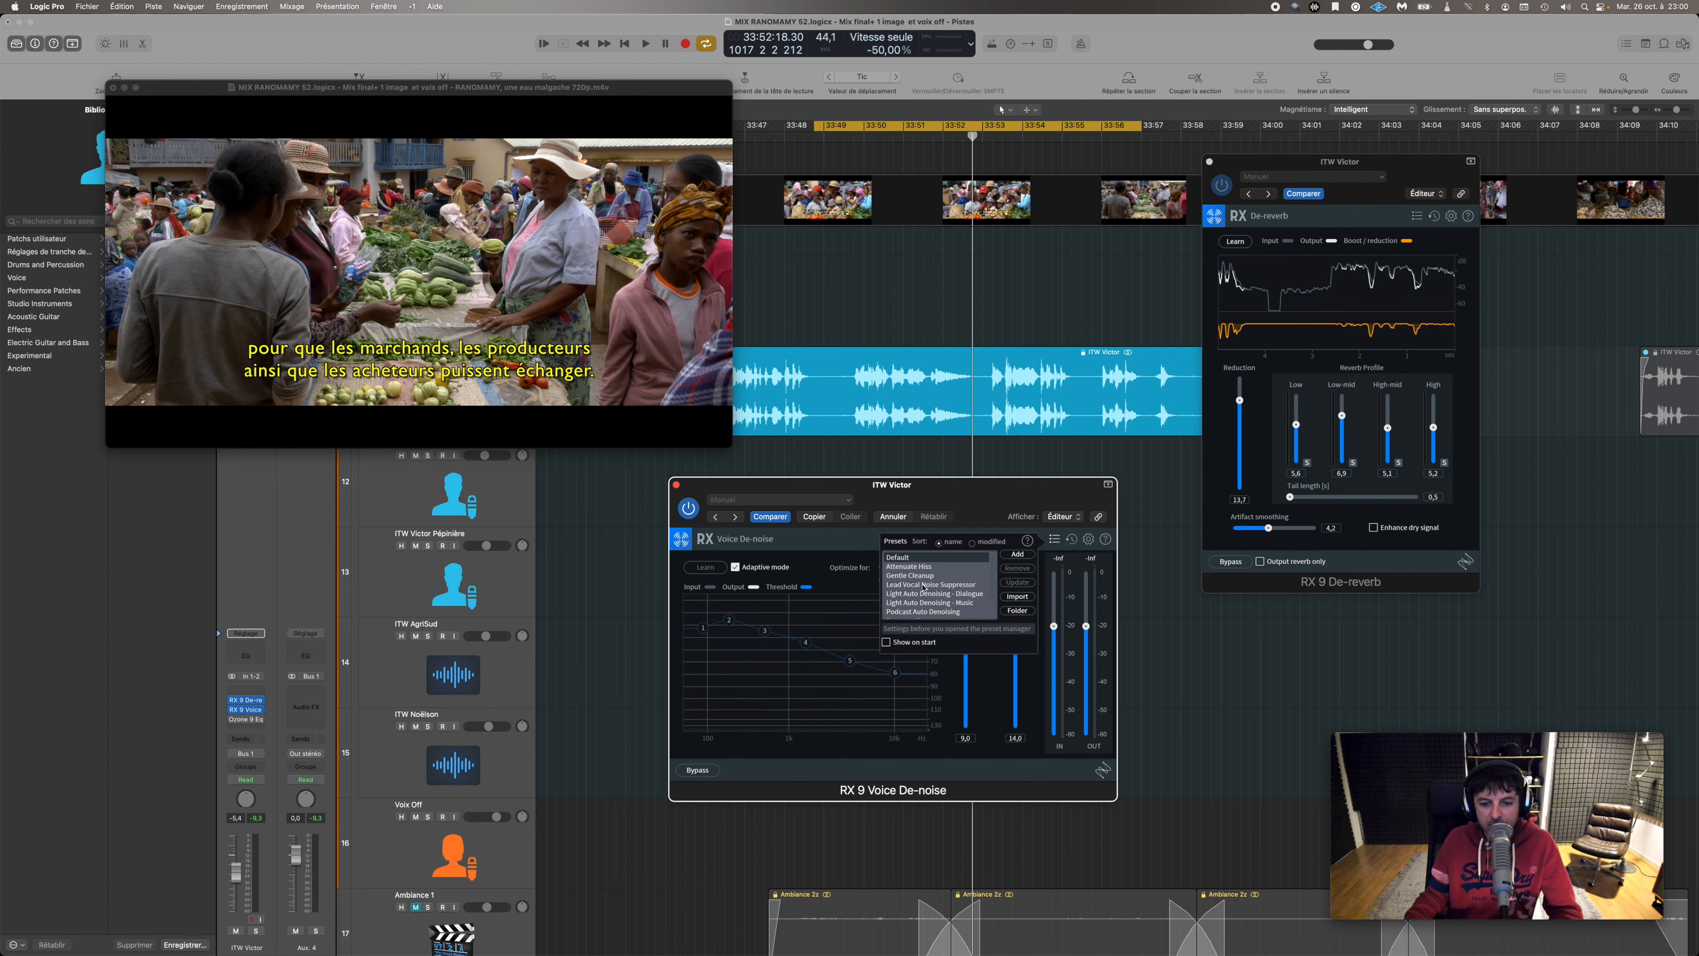
pyautogui.scroll(-3, 940, 588)
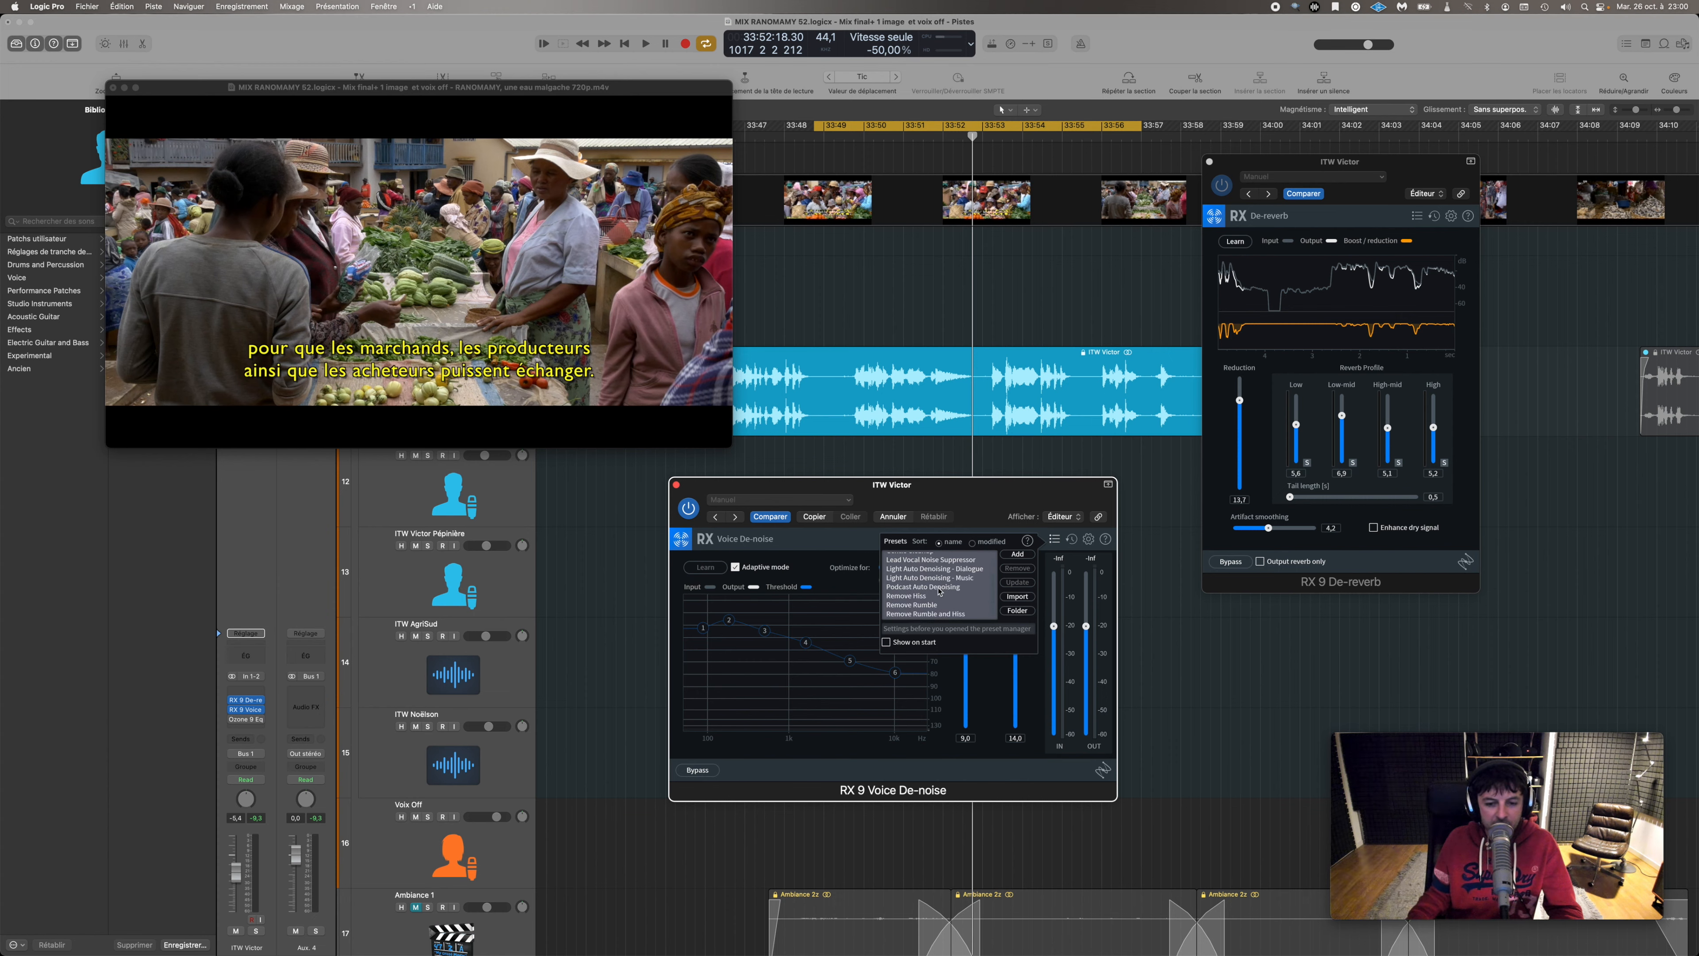
pyautogui.scroll(1, 944, 587)
pyautogui.click(945, 588)
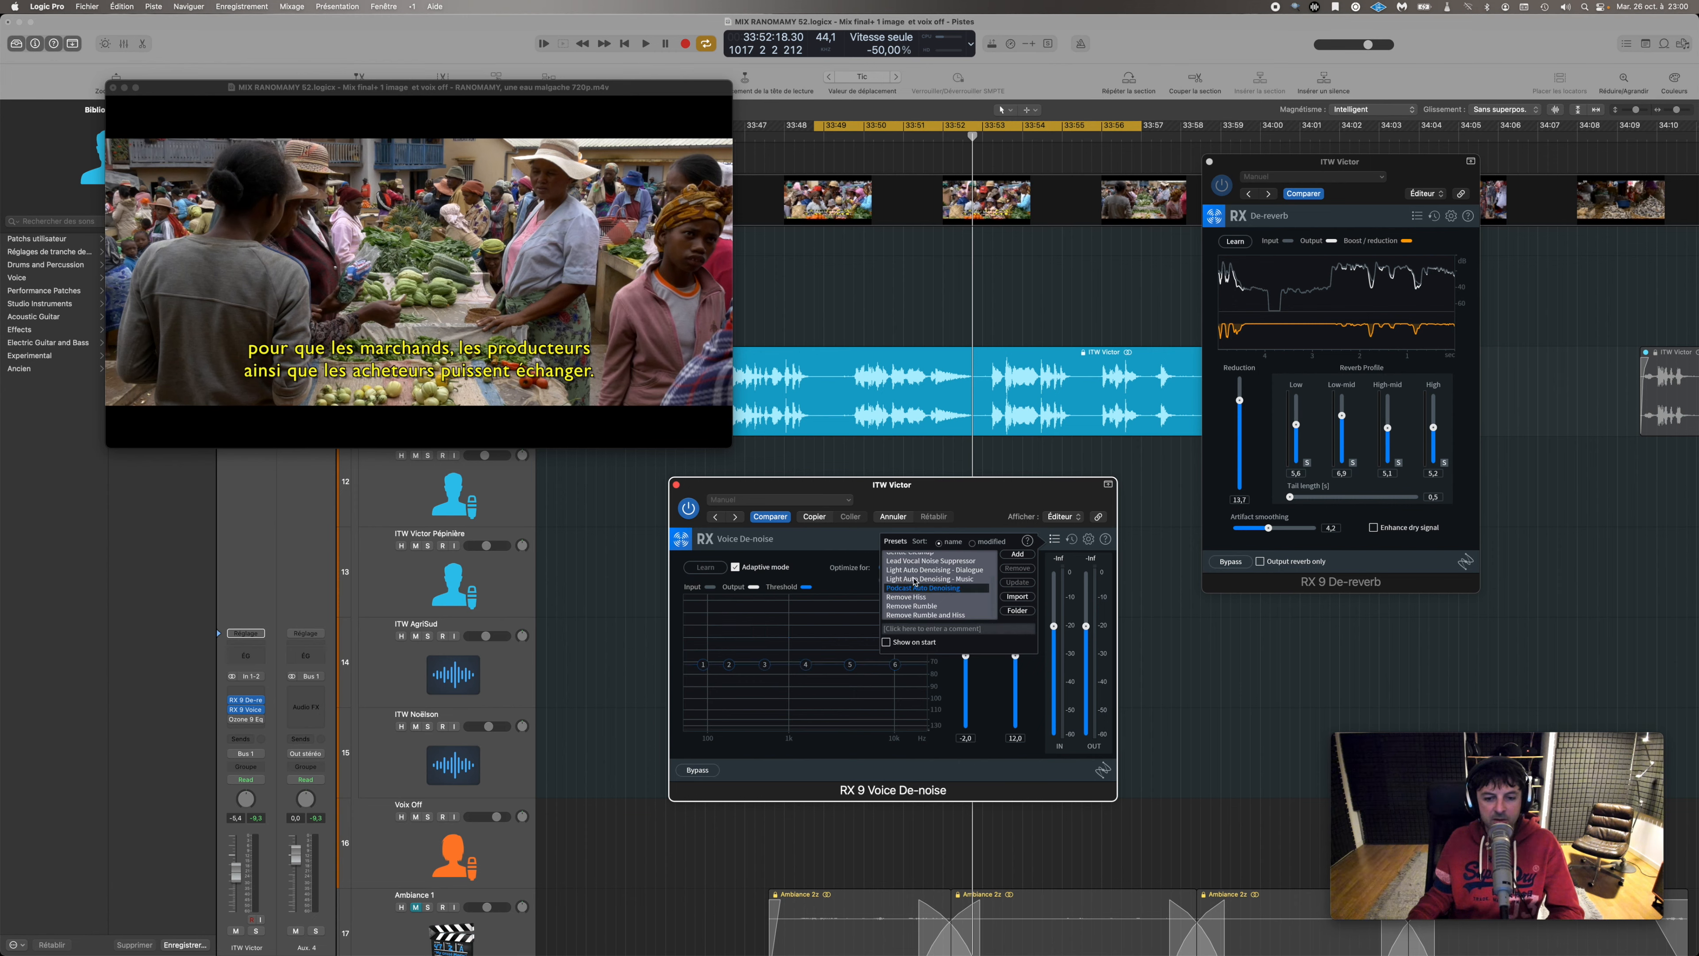
pyautogui.click(1054, 540)
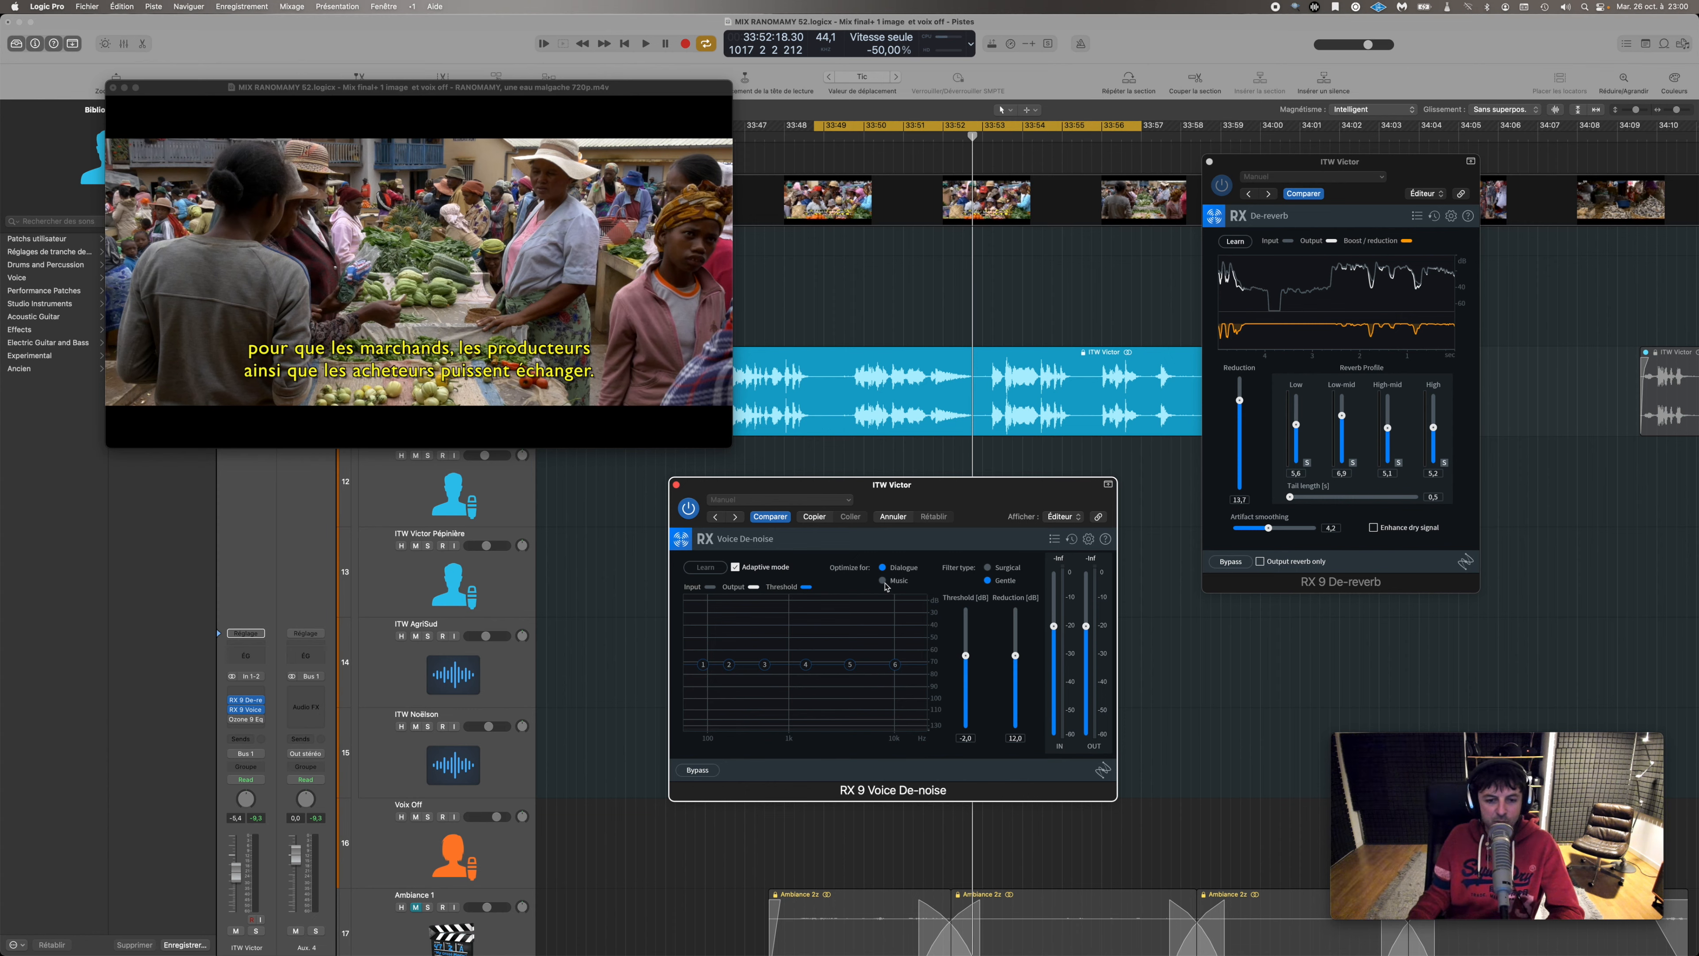
# - Close the De-reverb window, move Voice De-noise below the video and listen to the cycled passage with the preset
pyautogui.click(1209, 162)
pyautogui.moveTo(950, 485); pyautogui.dragTo(698, 522)
pyautogui.press('space')
pyautogui.press('space')
# - Try several Voice De-noise thresholds between about -5 and 10 dB while listening, and set the threshold to 2.0 dB
pyautogui.moveTo(715, 694)
pyautogui.mouseDown()
pyautogui.moveTo(715, 713)
pyautogui.moveTo(720, 640)
pyautogui.moveTo(715, 729)
pyautogui.moveTo(715, 686)
pyautogui.moveTo(714, 704)
pyautogui.mouseUp()
pyautogui.press('space')
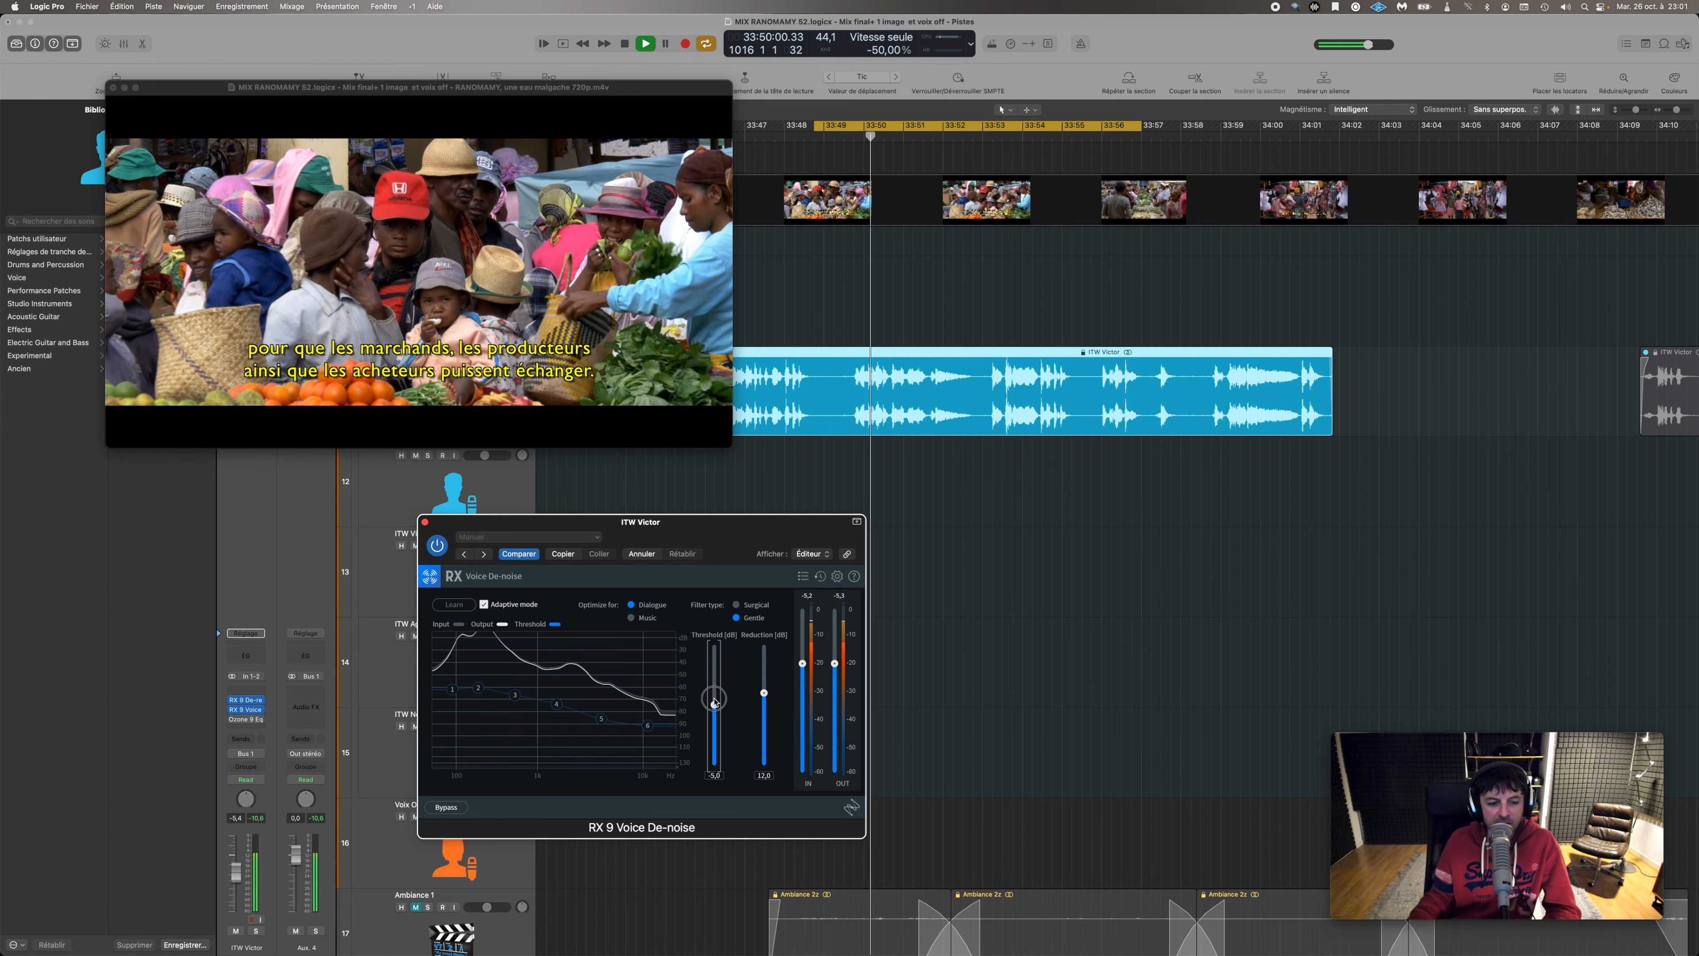
pyautogui.moveTo(715, 704)
pyautogui.mouseDown()
pyautogui.moveTo(714, 670)
pyautogui.moveTo(714, 684)
pyautogui.mouseUp()
pyautogui.press('space')
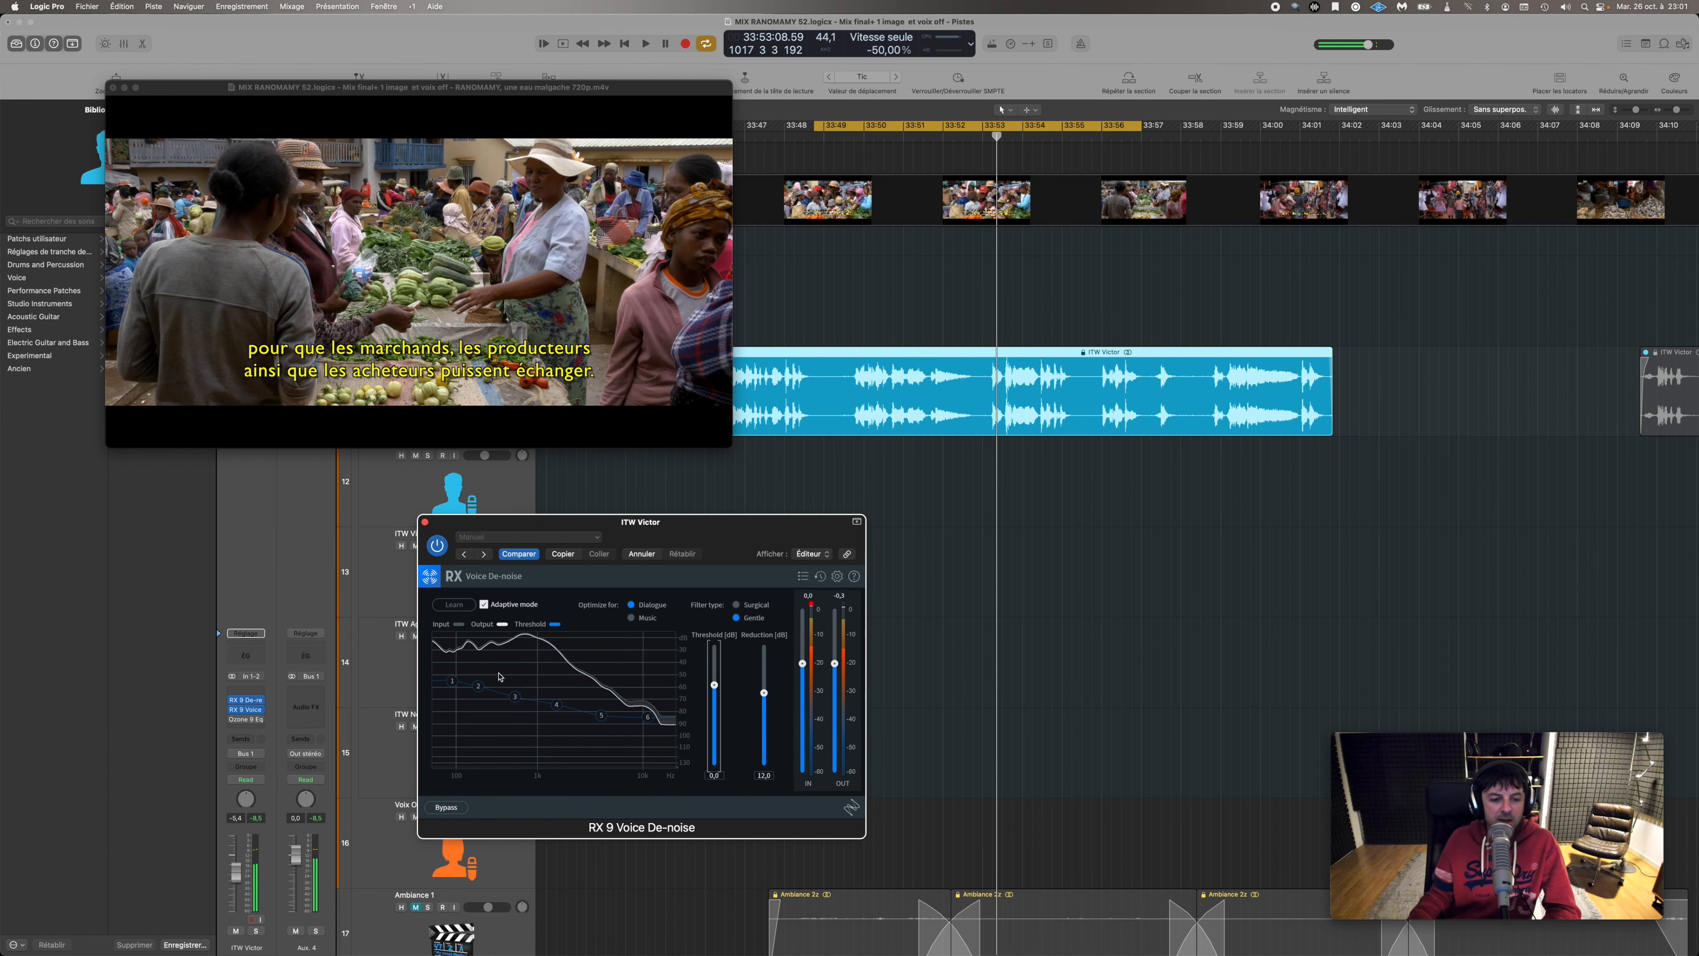
pyautogui.press('space')
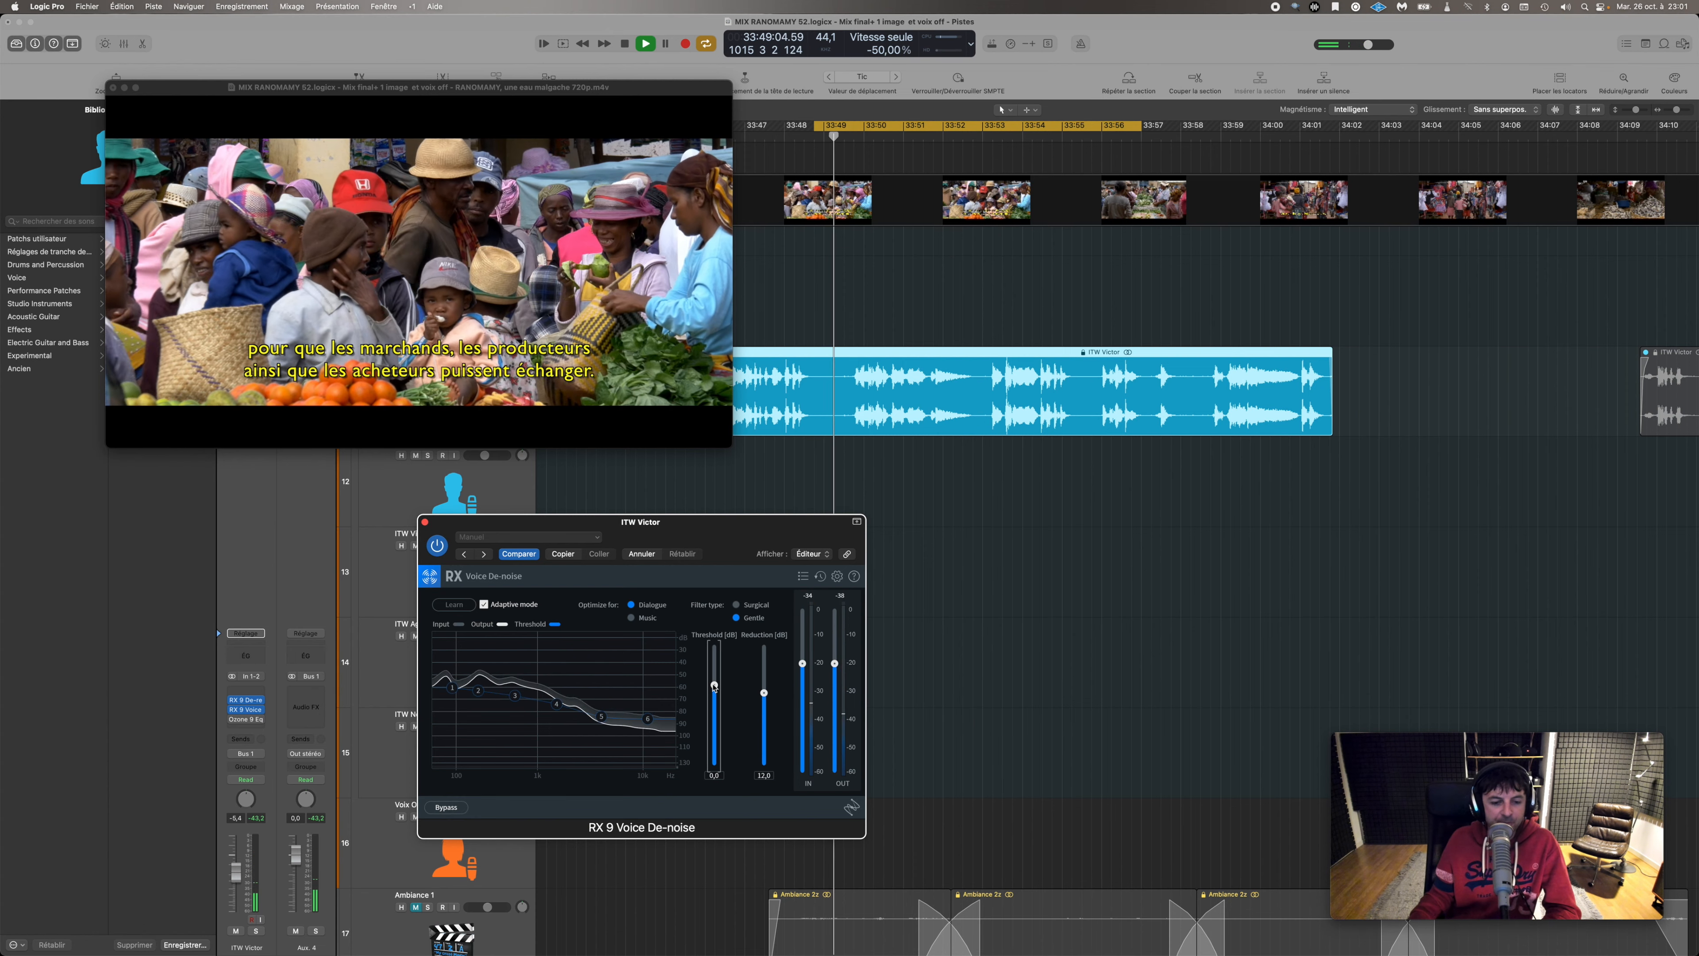
pyautogui.moveTo(714, 685)
pyautogui.mouseDown()
pyautogui.moveTo(717, 627)
pyautogui.moveTo(711, 673)
pyautogui.mouseUp()
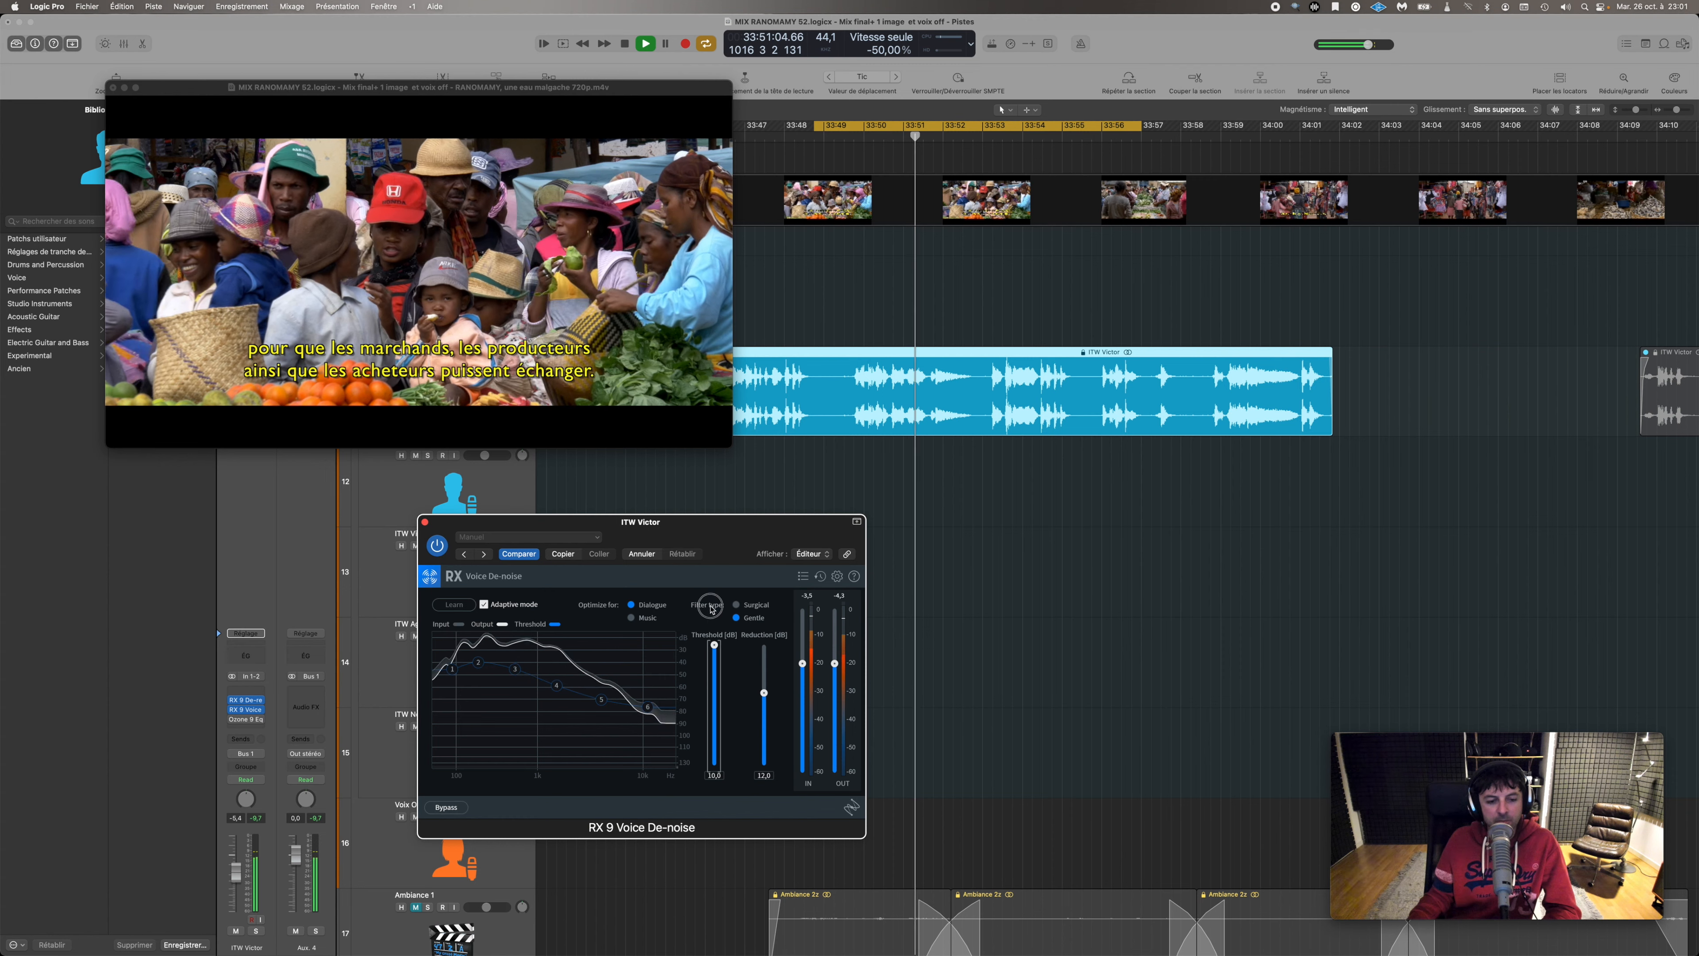
pyautogui.press('space')
pyautogui.moveTo(711, 673)
pyautogui.mouseDown()
pyautogui.moveTo(711, 693)
pyautogui.moveTo(714, 676)
pyautogui.mouseUp()
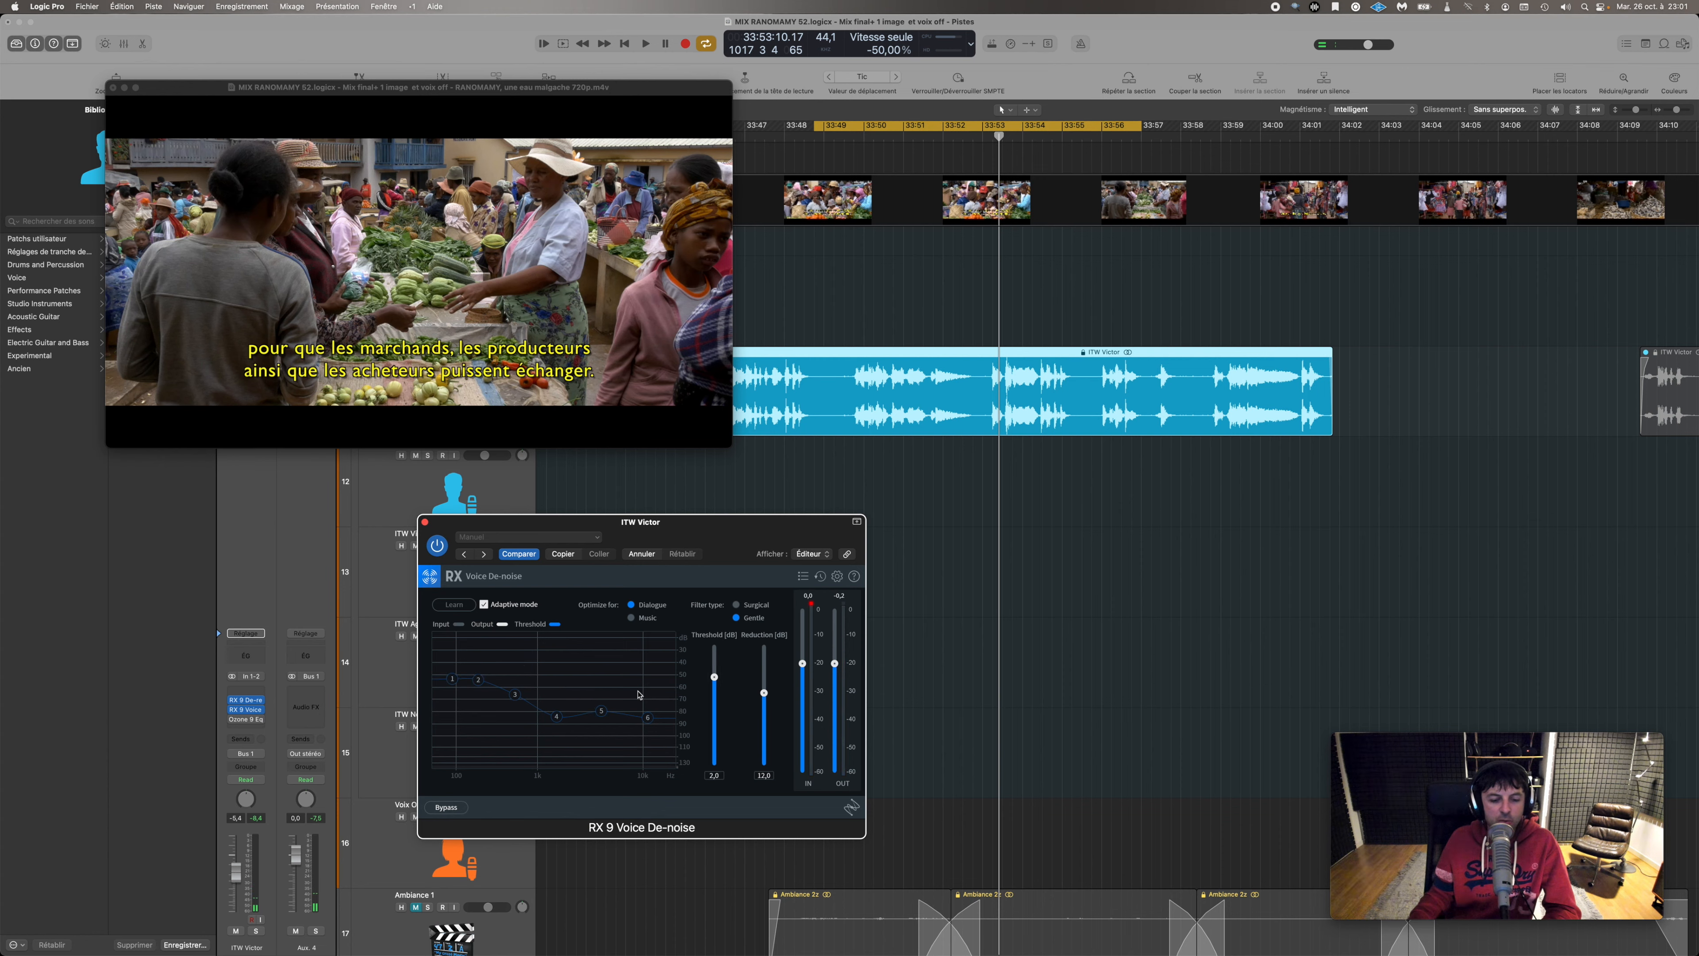
# - Try Voice De-noise reductions of 14 and 17 dB, set it to 11 dB and listen with the plug-in window moved clear of the tracks
pyautogui.moveTo(763, 692)
pyautogui.mouseDown()
pyautogui.moveTo(765, 666)
pyautogui.moveTo(766, 680)
pyautogui.mouseUp()
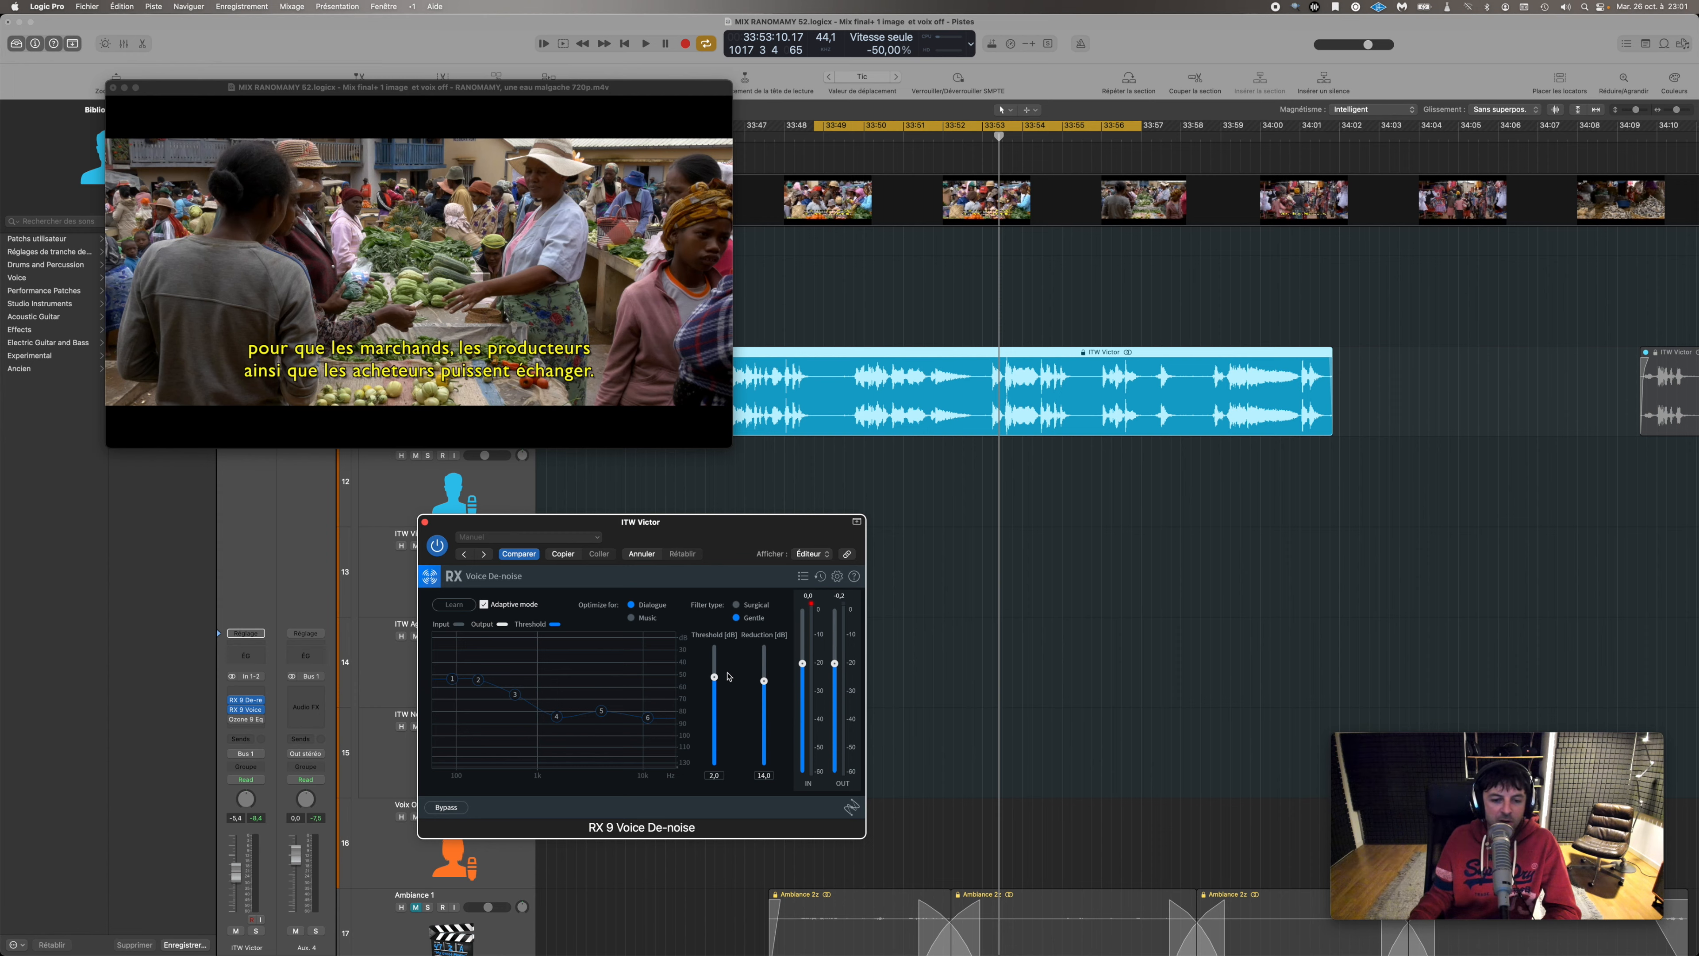
pyautogui.press('space')
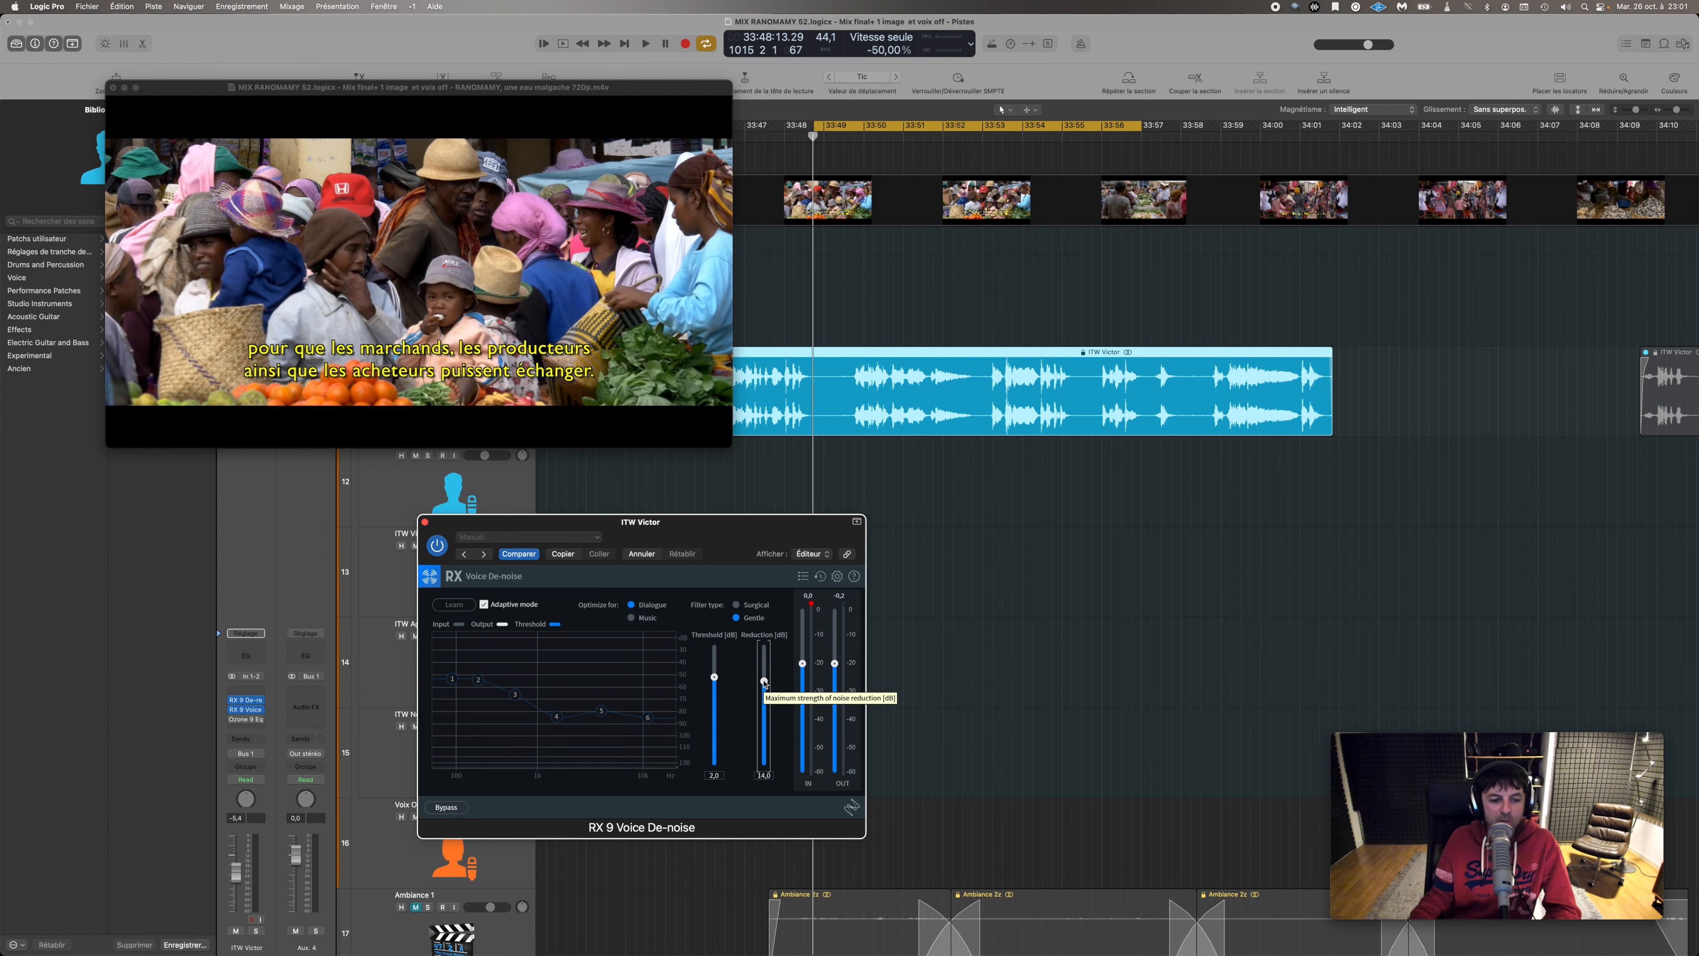
pyautogui.moveTo(765, 681); pyautogui.dragTo(765, 666)
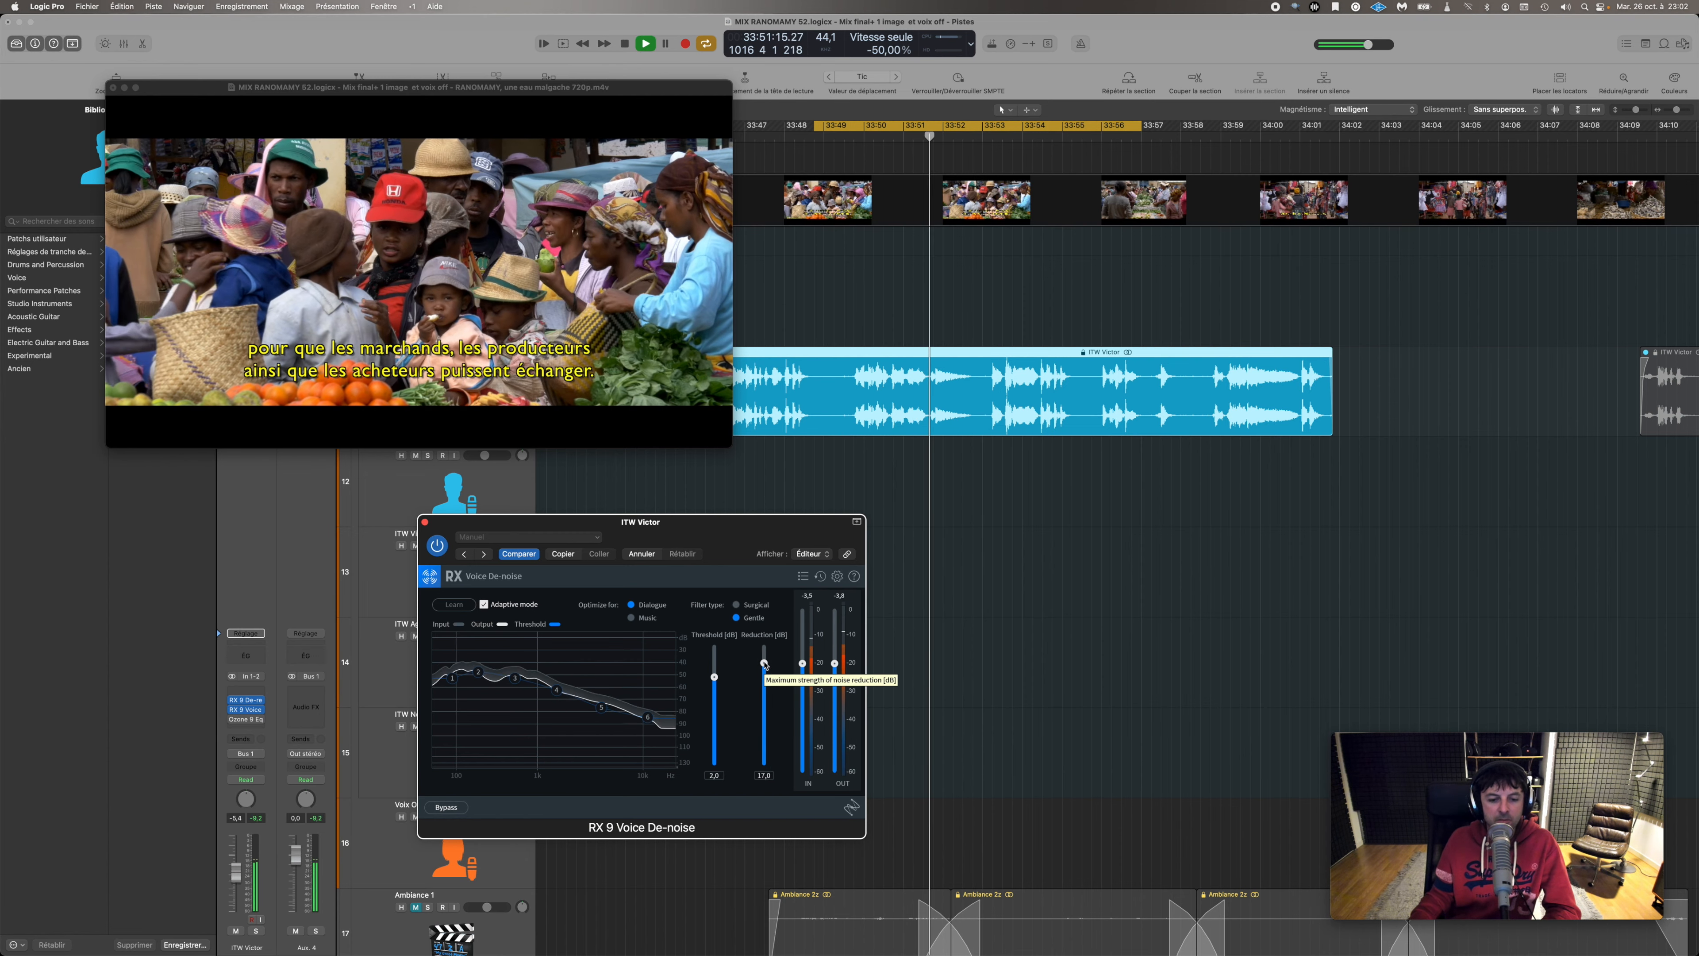
pyautogui.moveTo(765, 665); pyautogui.dragTo(765, 702)
pyautogui.press('space')
pyautogui.moveTo(729, 535); pyautogui.dragTo(1172, 515)
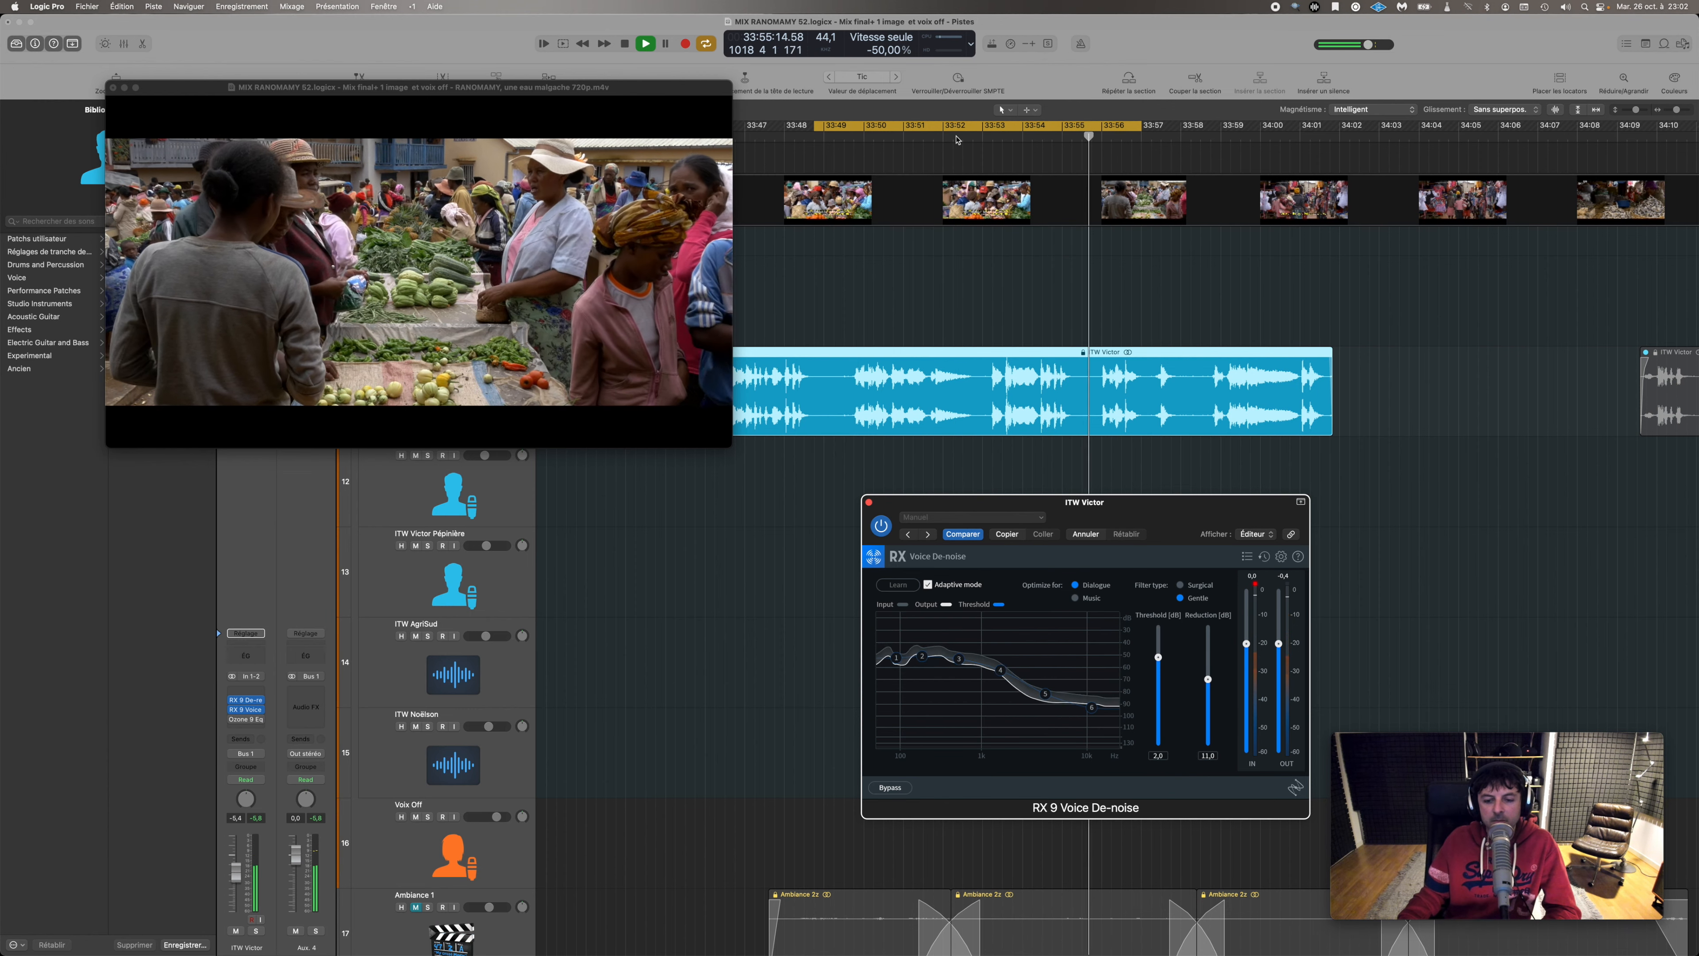
pyautogui.press('space')
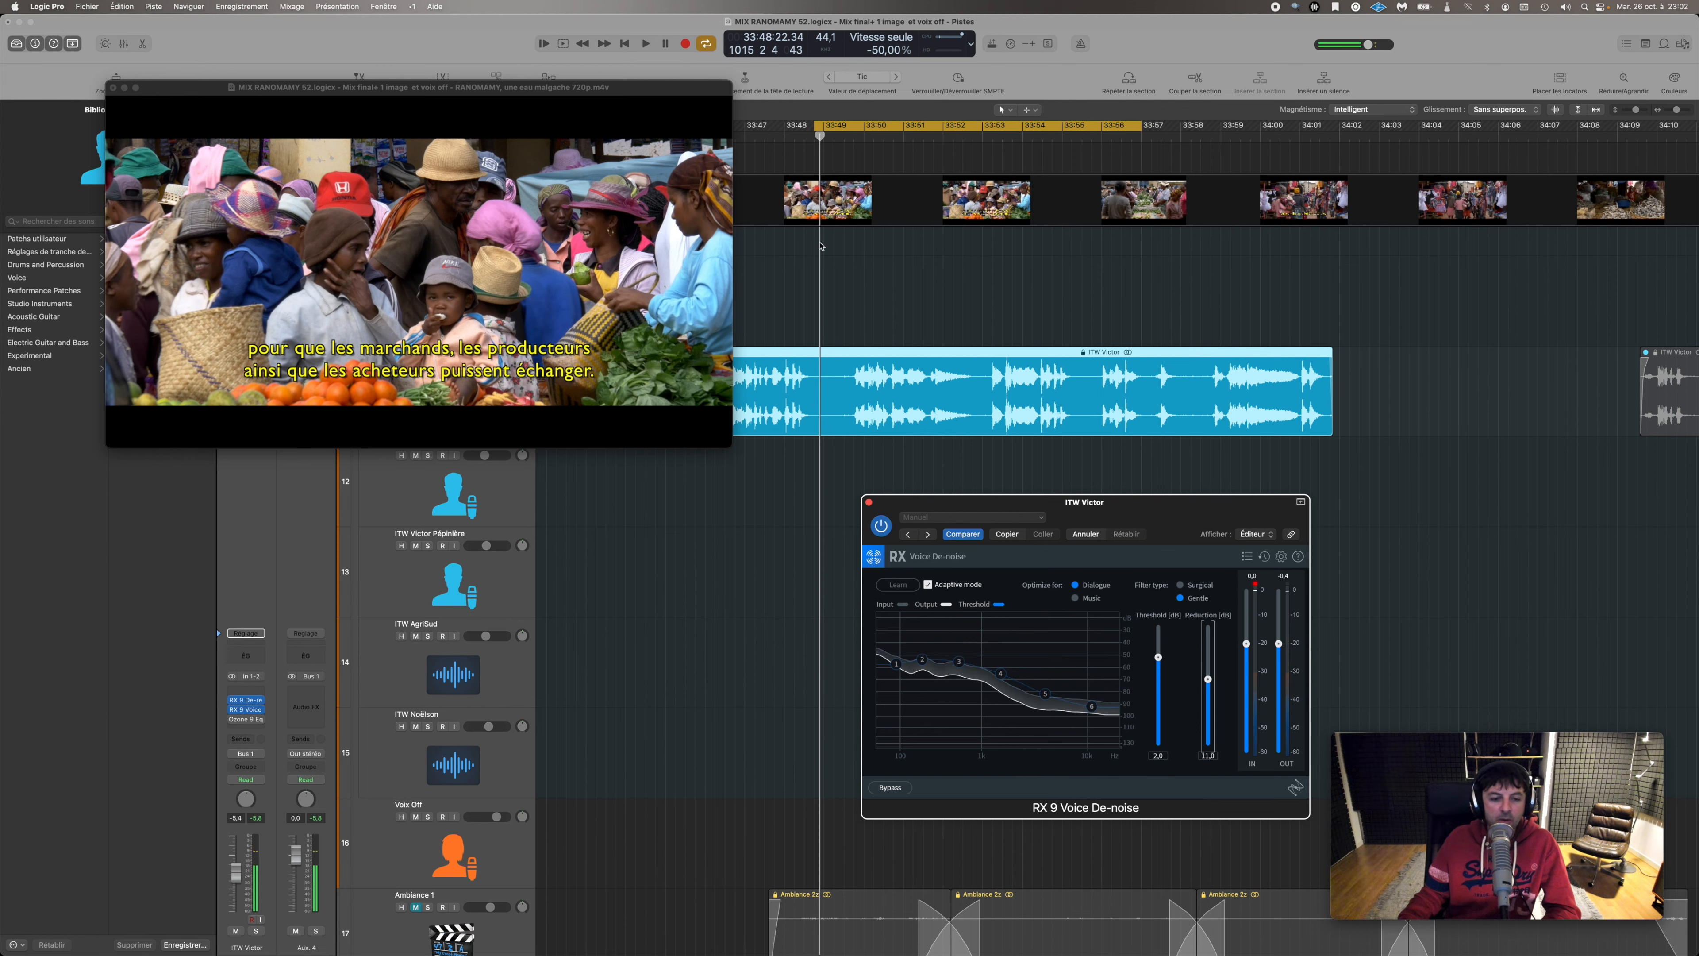
# - Switch De-reverb and Voice De-noise off on the interview track, re-enable both and play the cycled passage
pyautogui.click(232, 709)
pyautogui.moveTo(234, 711)
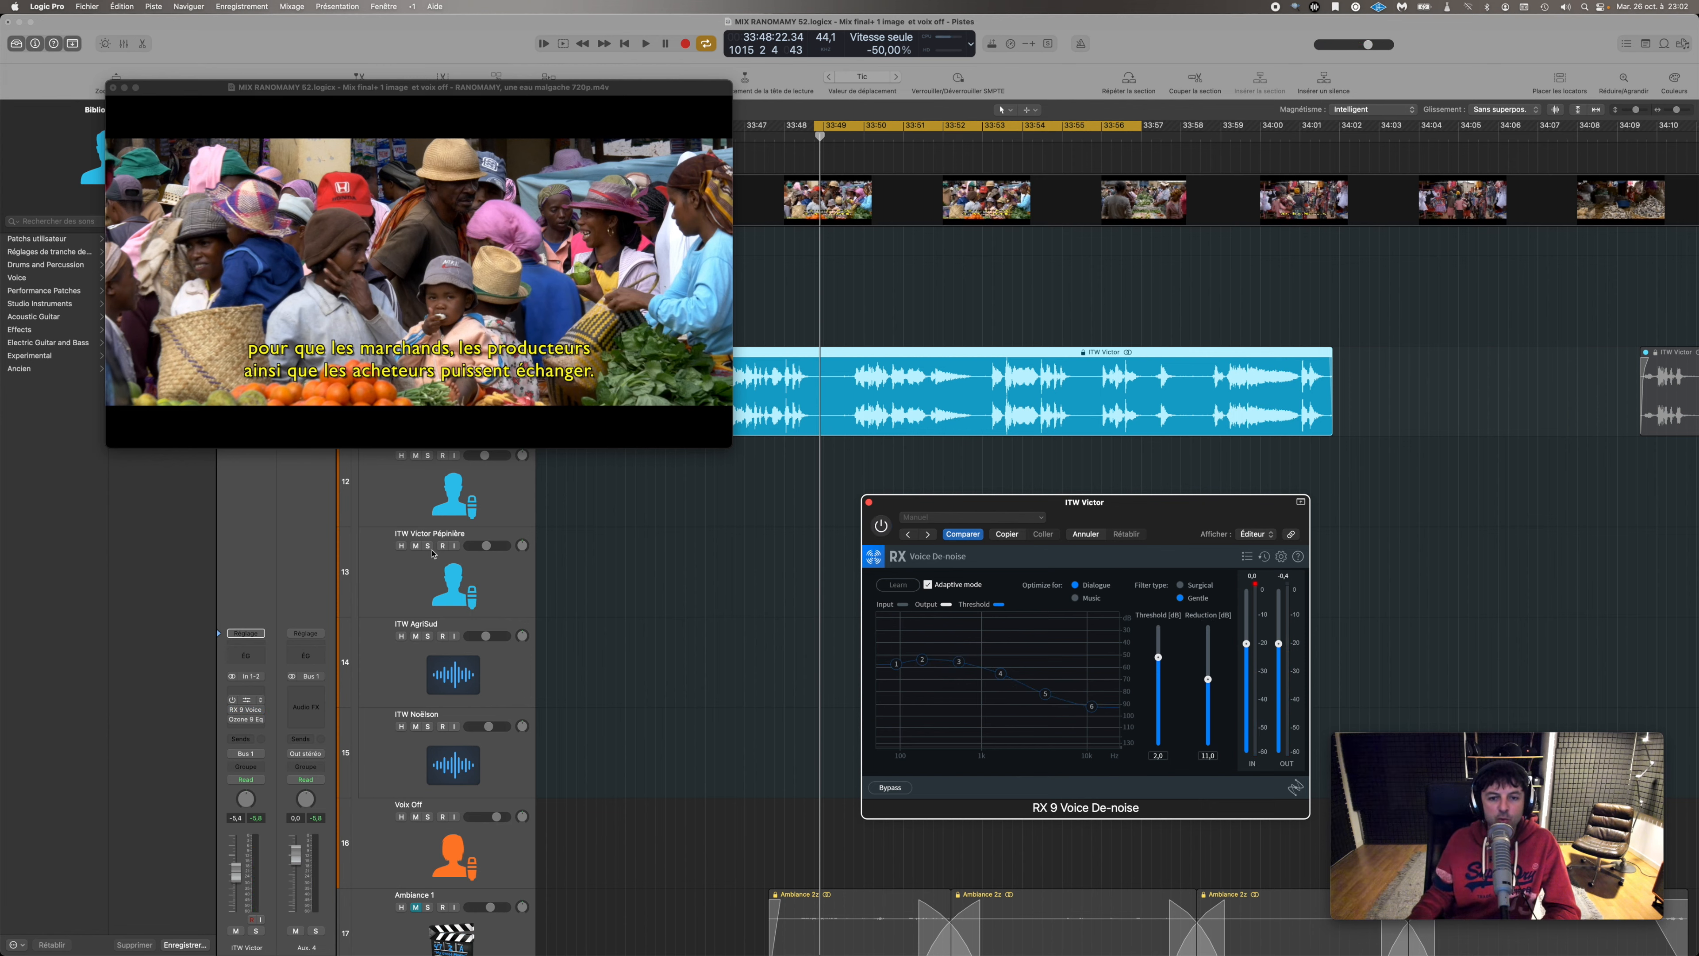
pyautogui.click(233, 703)
pyautogui.press('space')
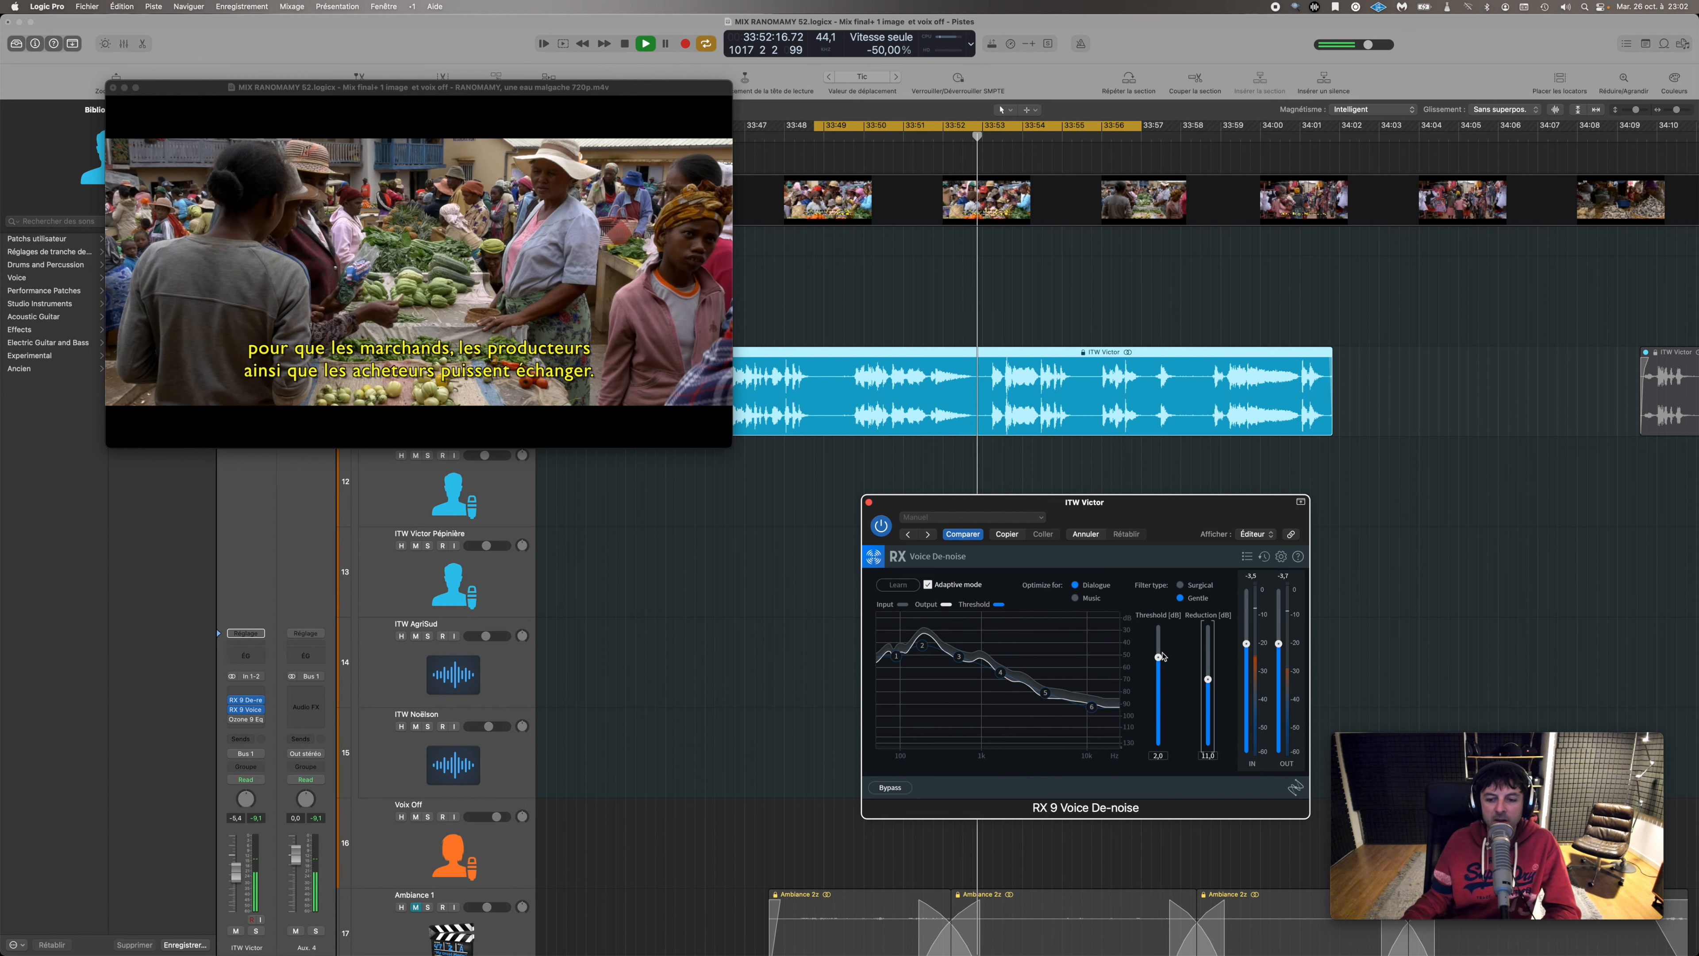
# - Set the Voice De-noise threshold to -3.0 dB and the reduction to 9.0 dB, and listen to the cycled passage
pyautogui.press('space')
pyautogui.moveTo(1158, 657); pyautogui.dragTo(1213, 696)
pyautogui.press('space')
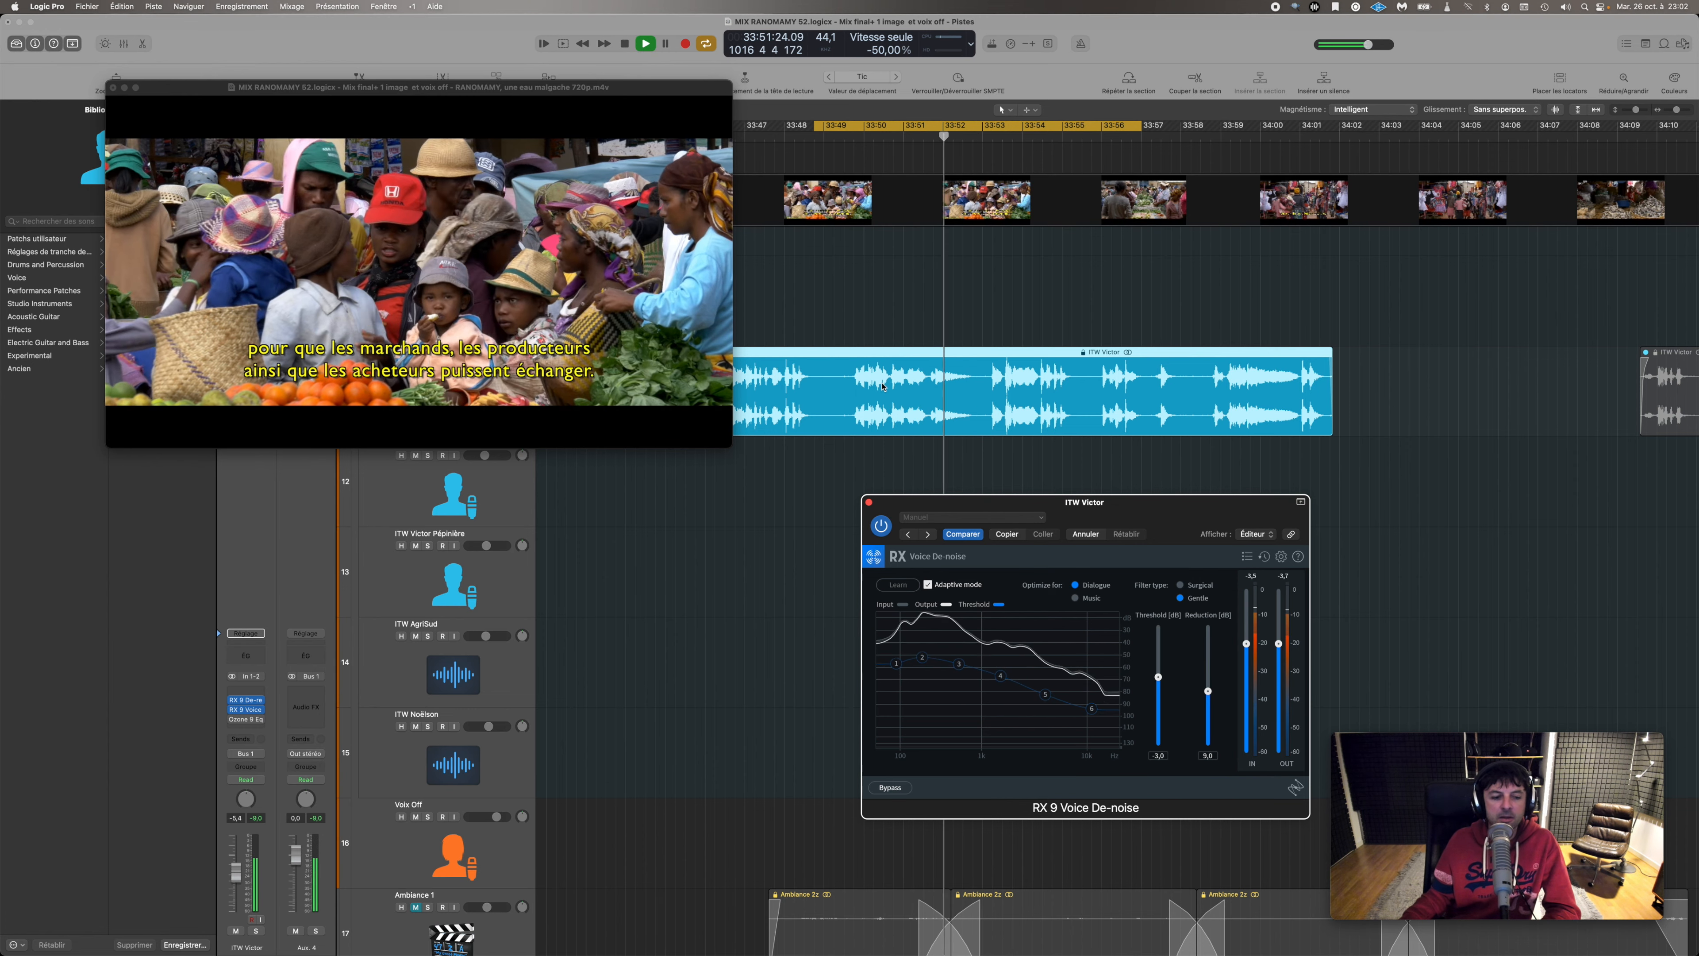
pyautogui.press('space')
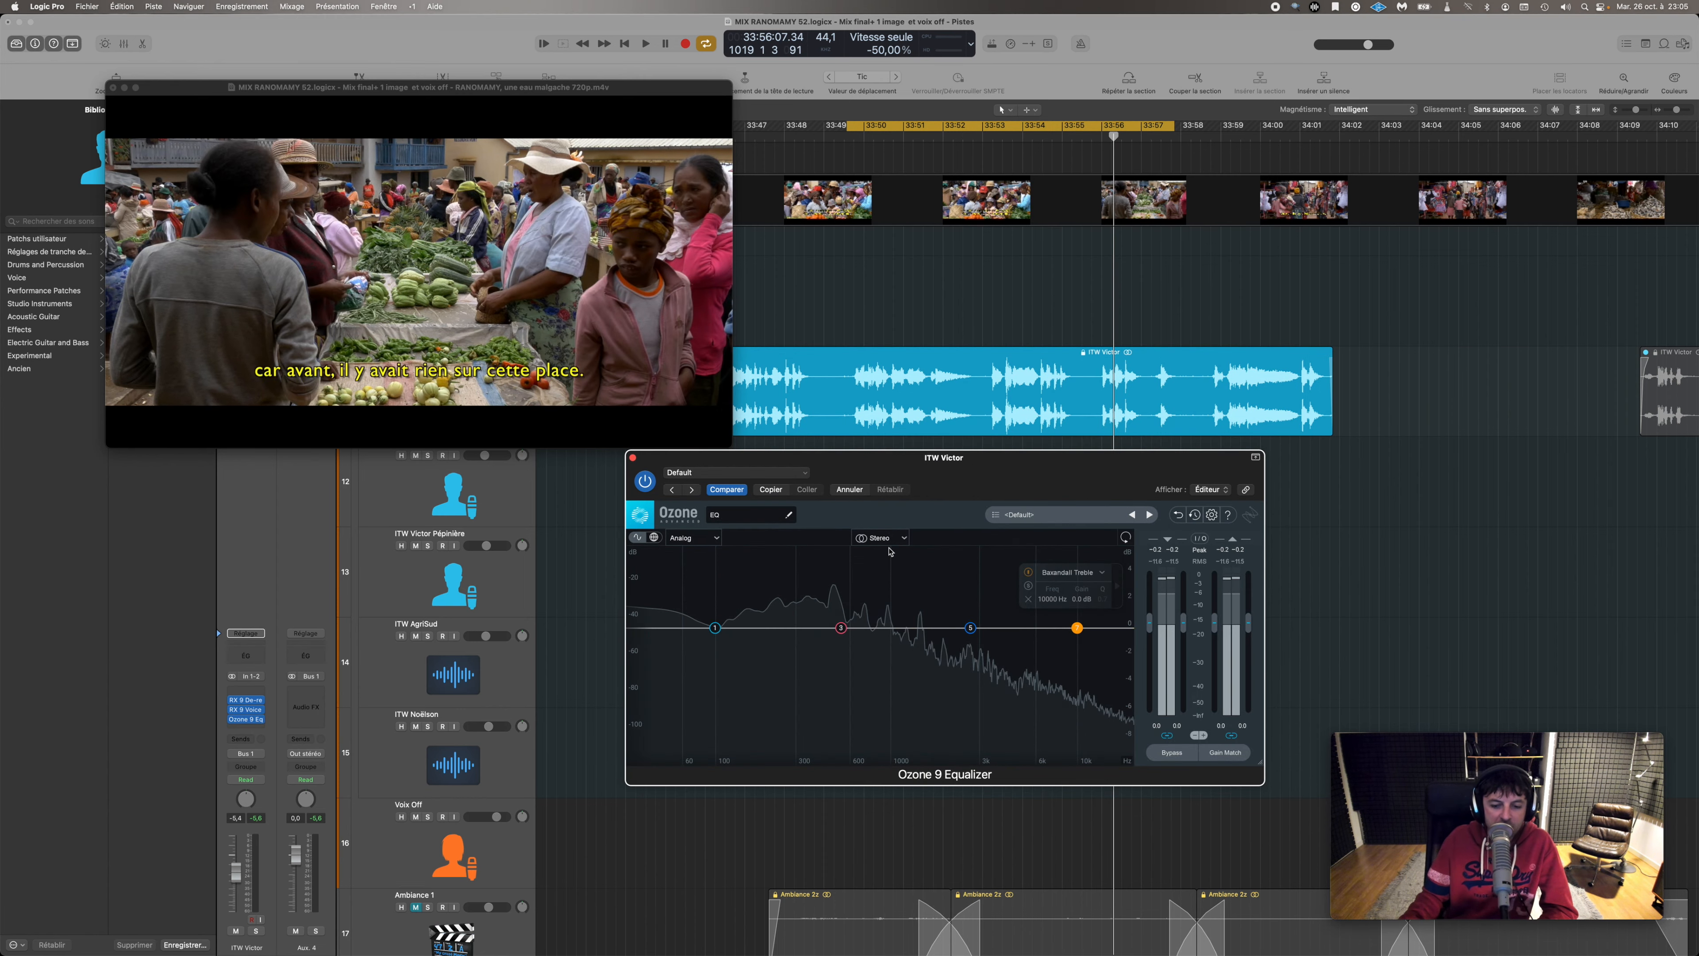
# - Boost the Ozone 9 Equalizer's bell band by 6 dB near 468 Hz while listening, and turn it into a cut of about 2 dB
pyautogui.press('space')
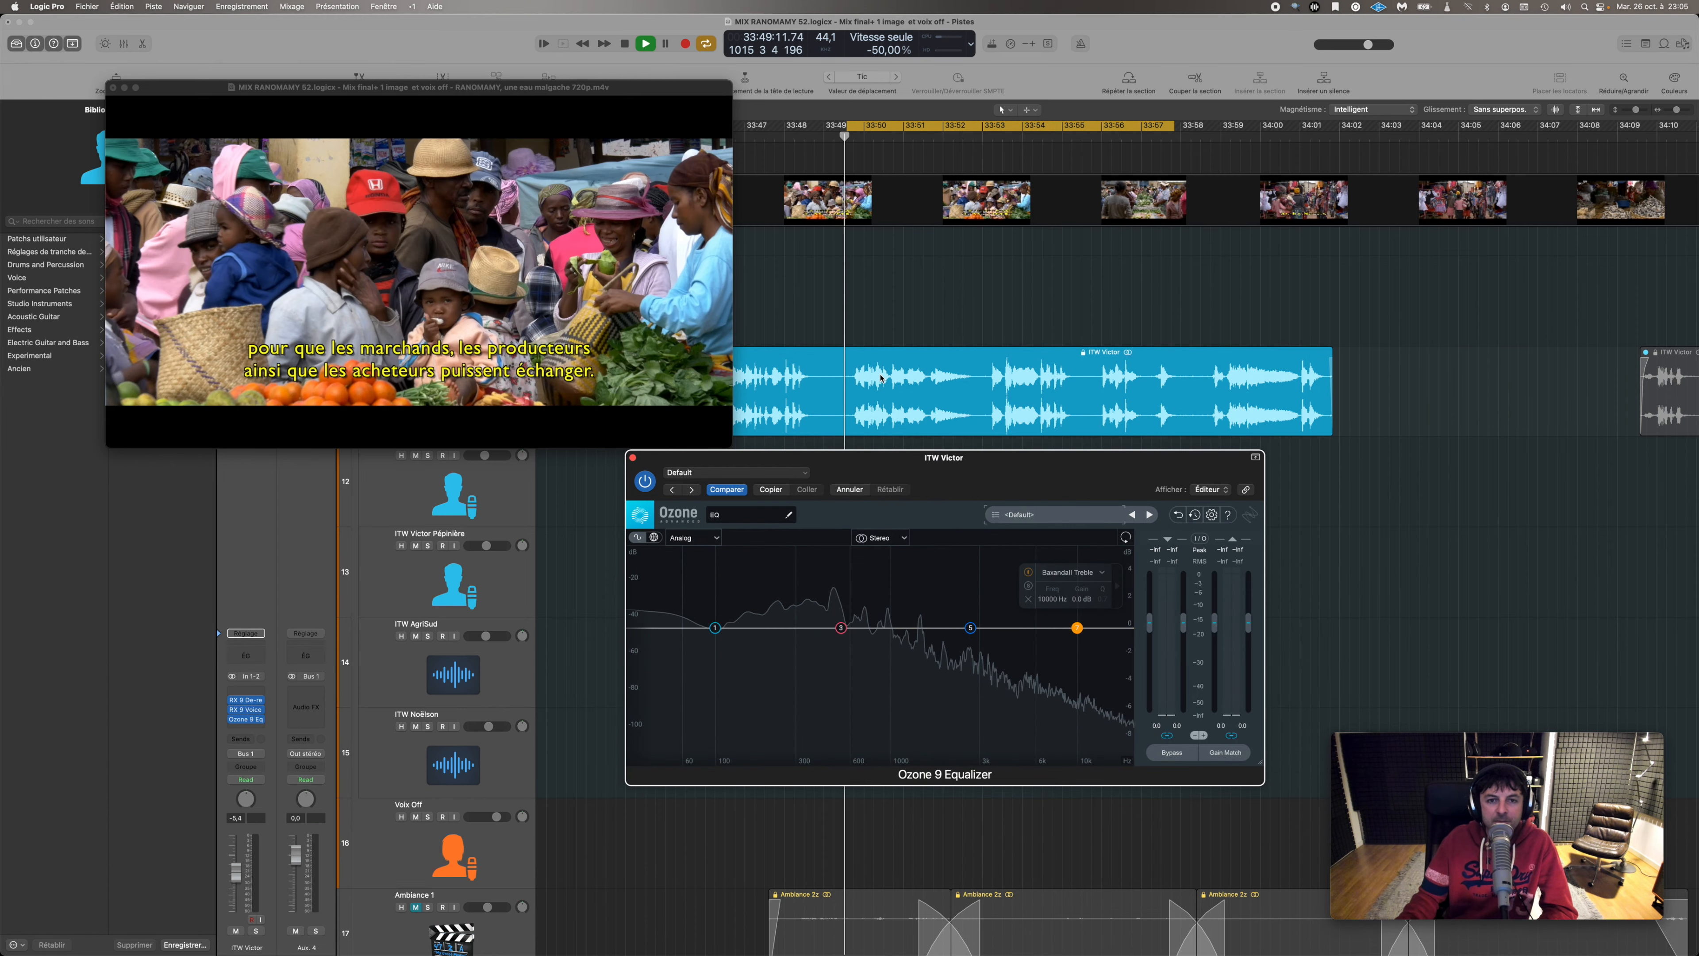
pyautogui.moveTo(840, 627); pyautogui.dragTo(831, 455)
pyautogui.press('space')
pyautogui.press('space')
pyautogui.press('space')
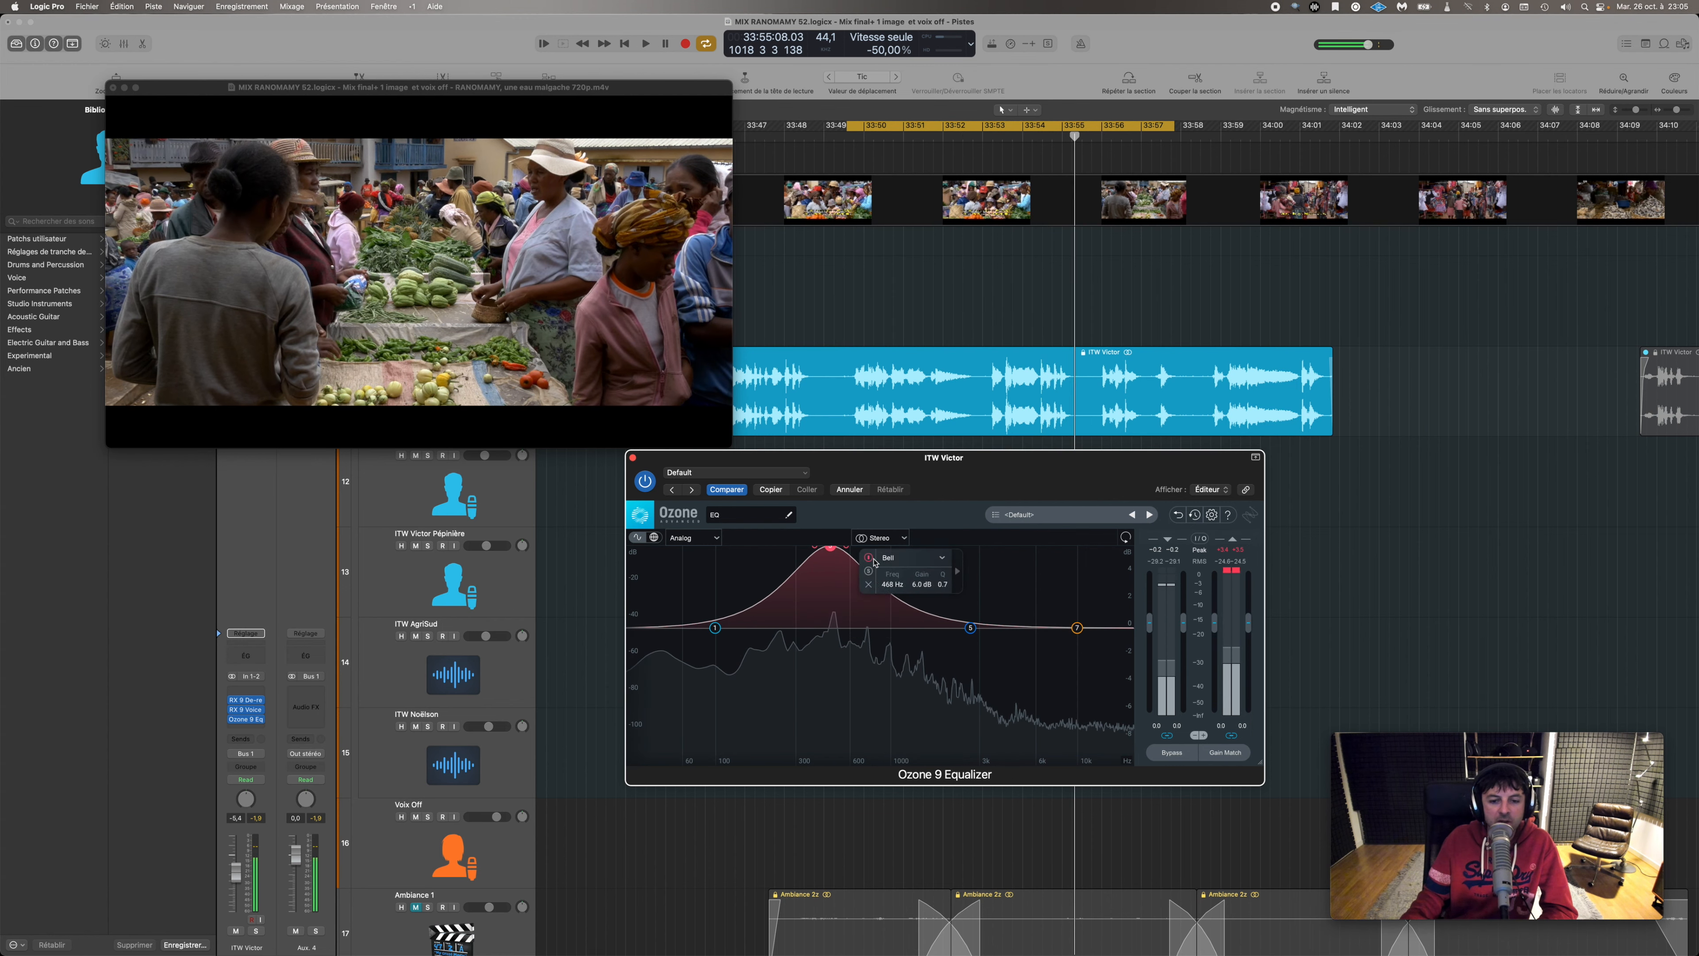
pyautogui.moveTo(832, 549); pyautogui.dragTo(826, 660)
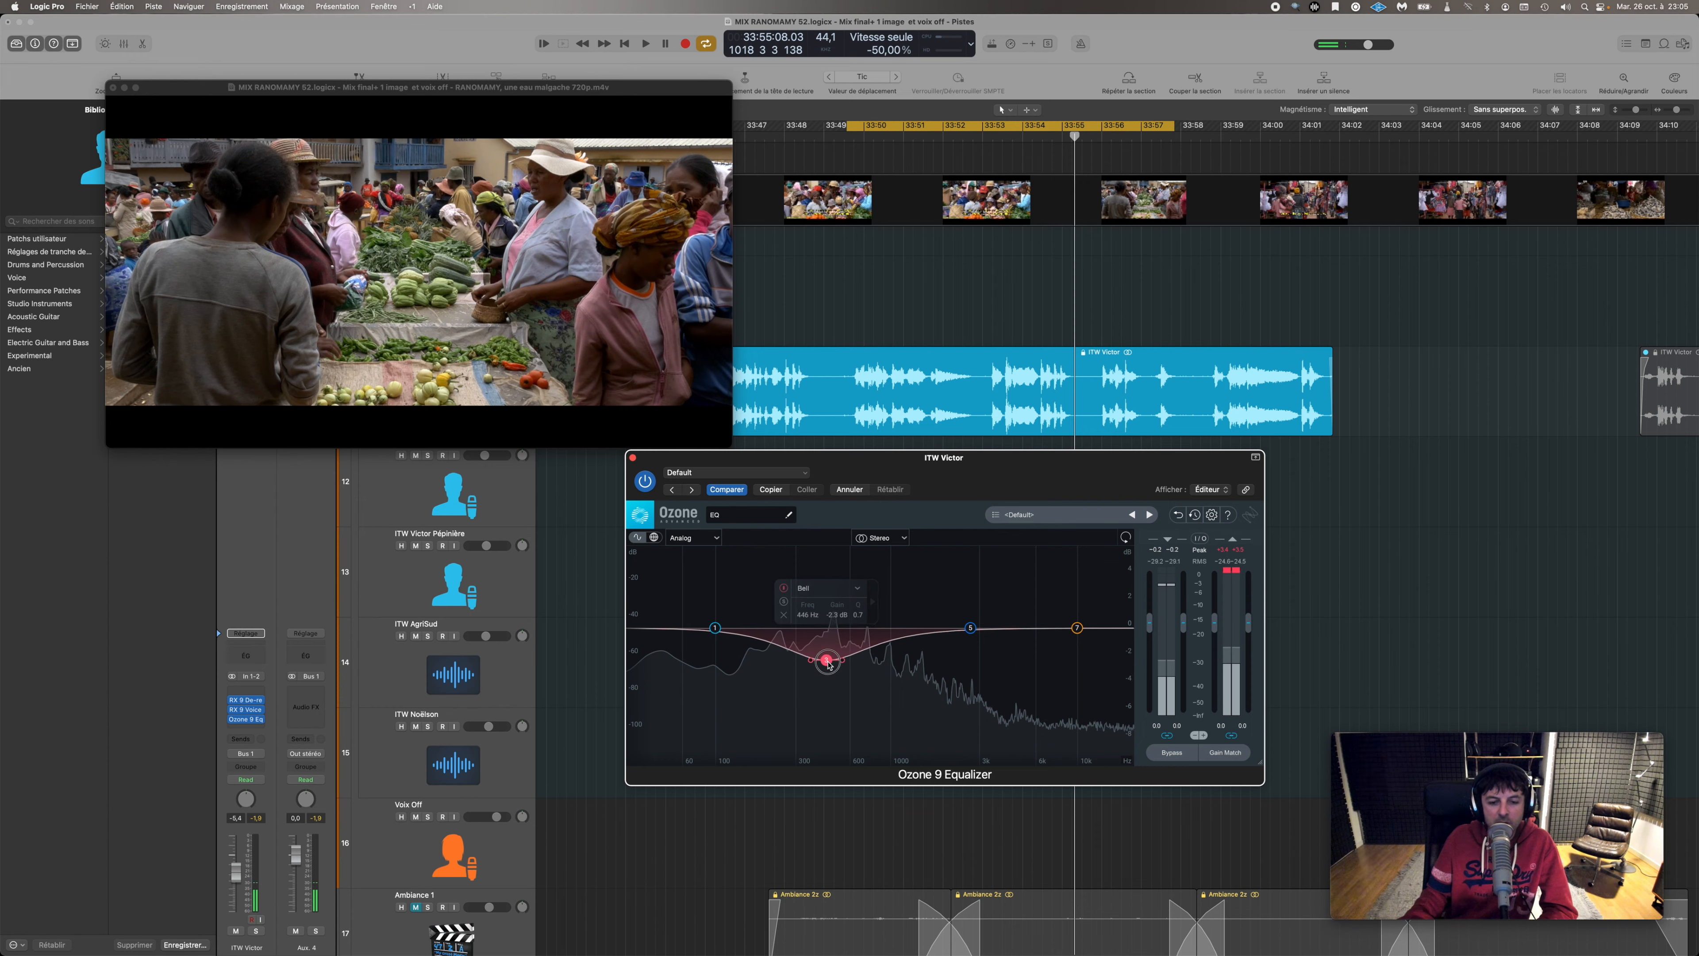
# - Add a flat high-pass filter in the low end and raise the Baxandall treble band by about 2.6 dB
pyautogui.click(715, 627)
pyautogui.click(707, 629)
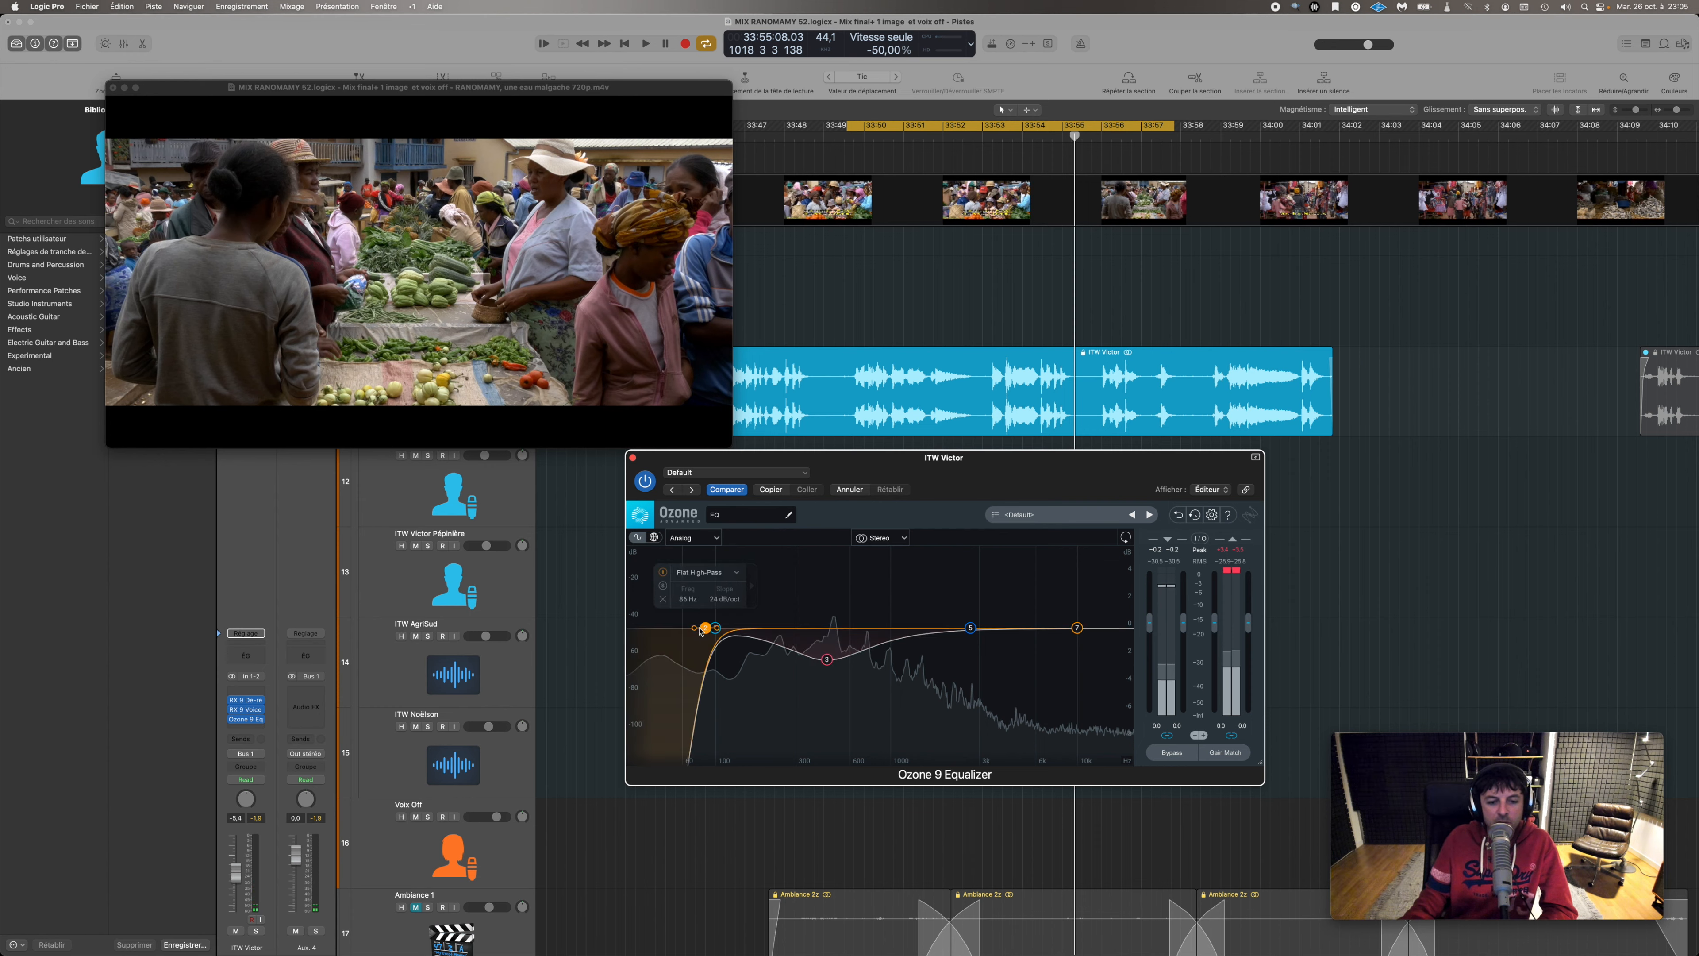
pyautogui.press('space')
pyautogui.moveTo(1076, 627); pyautogui.dragTo(982, 591)
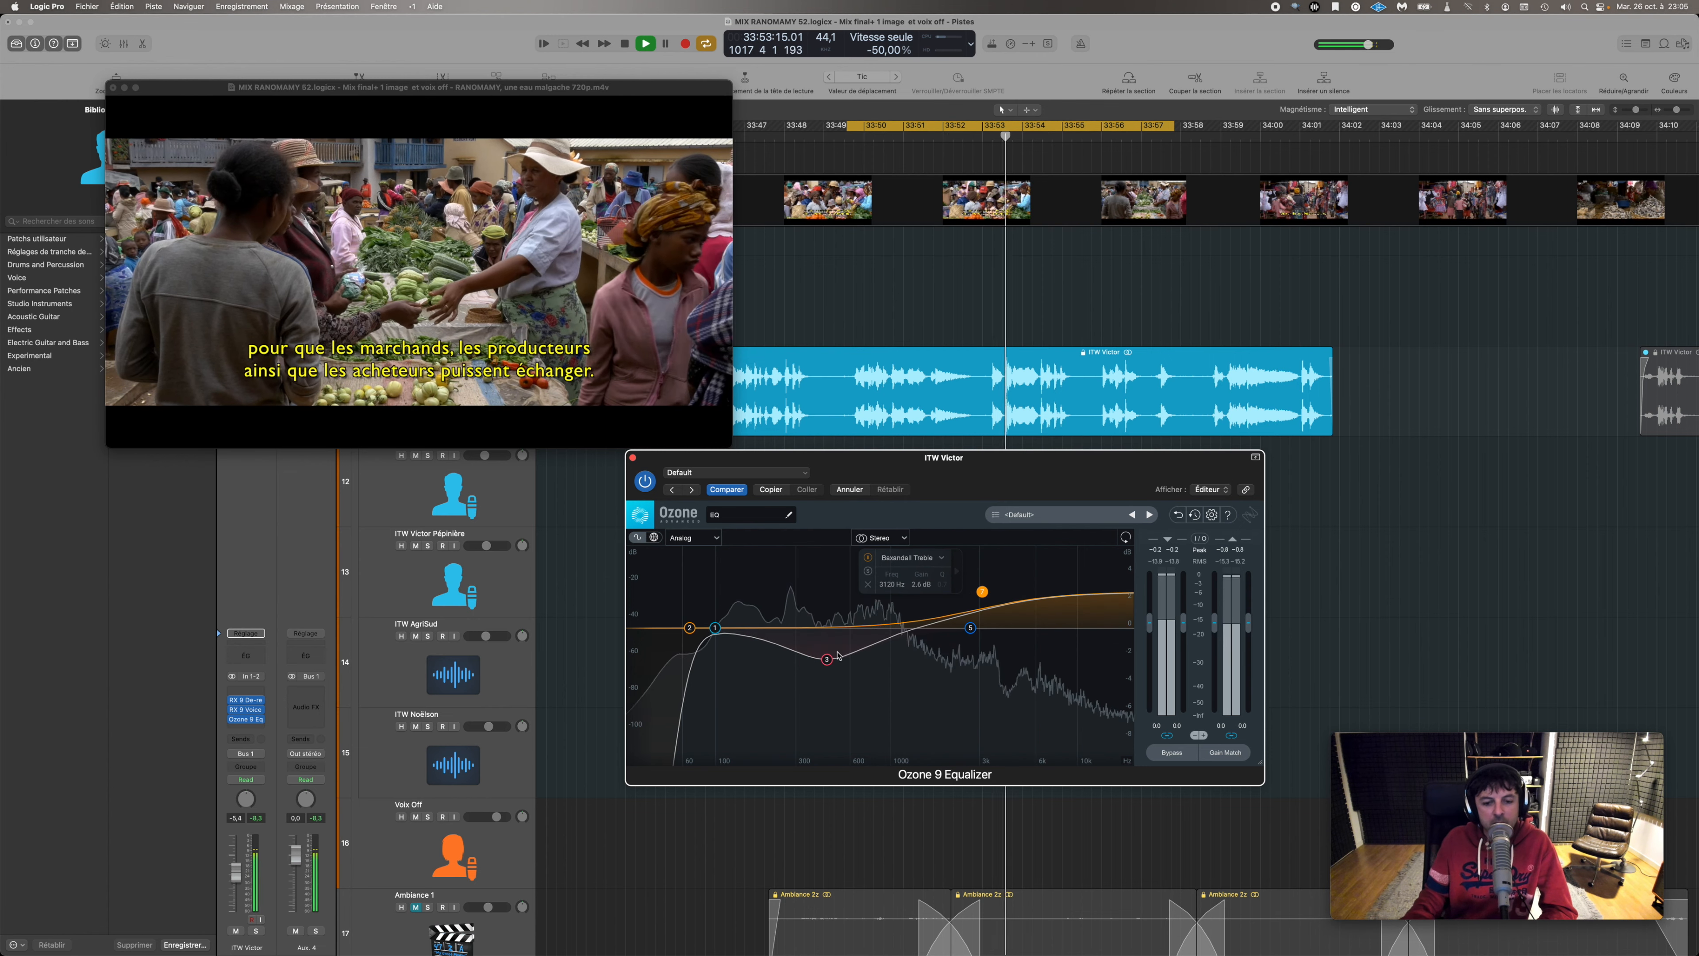
# - Deepen the bell cut to -2.7 dB at 446 Hz and move the equalizer window aside while listening
pyautogui.moveTo(828, 661); pyautogui.dragTo(826, 665)
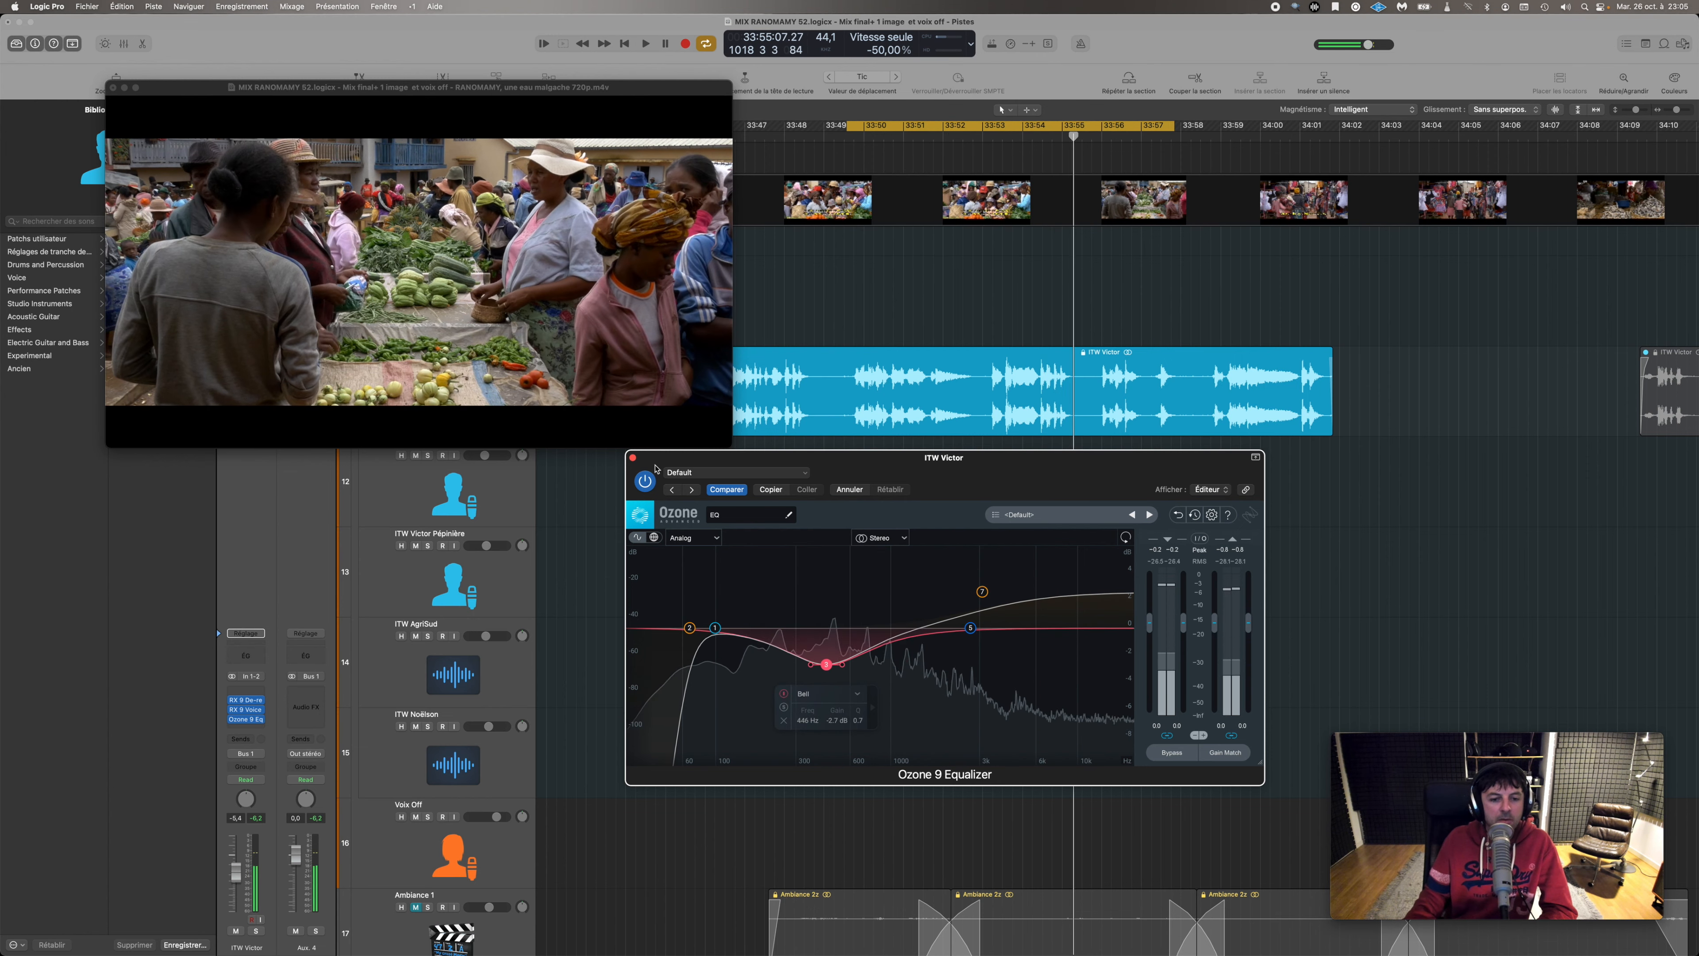
pyautogui.moveTo(653, 475); pyautogui.dragTo(1042, 366)
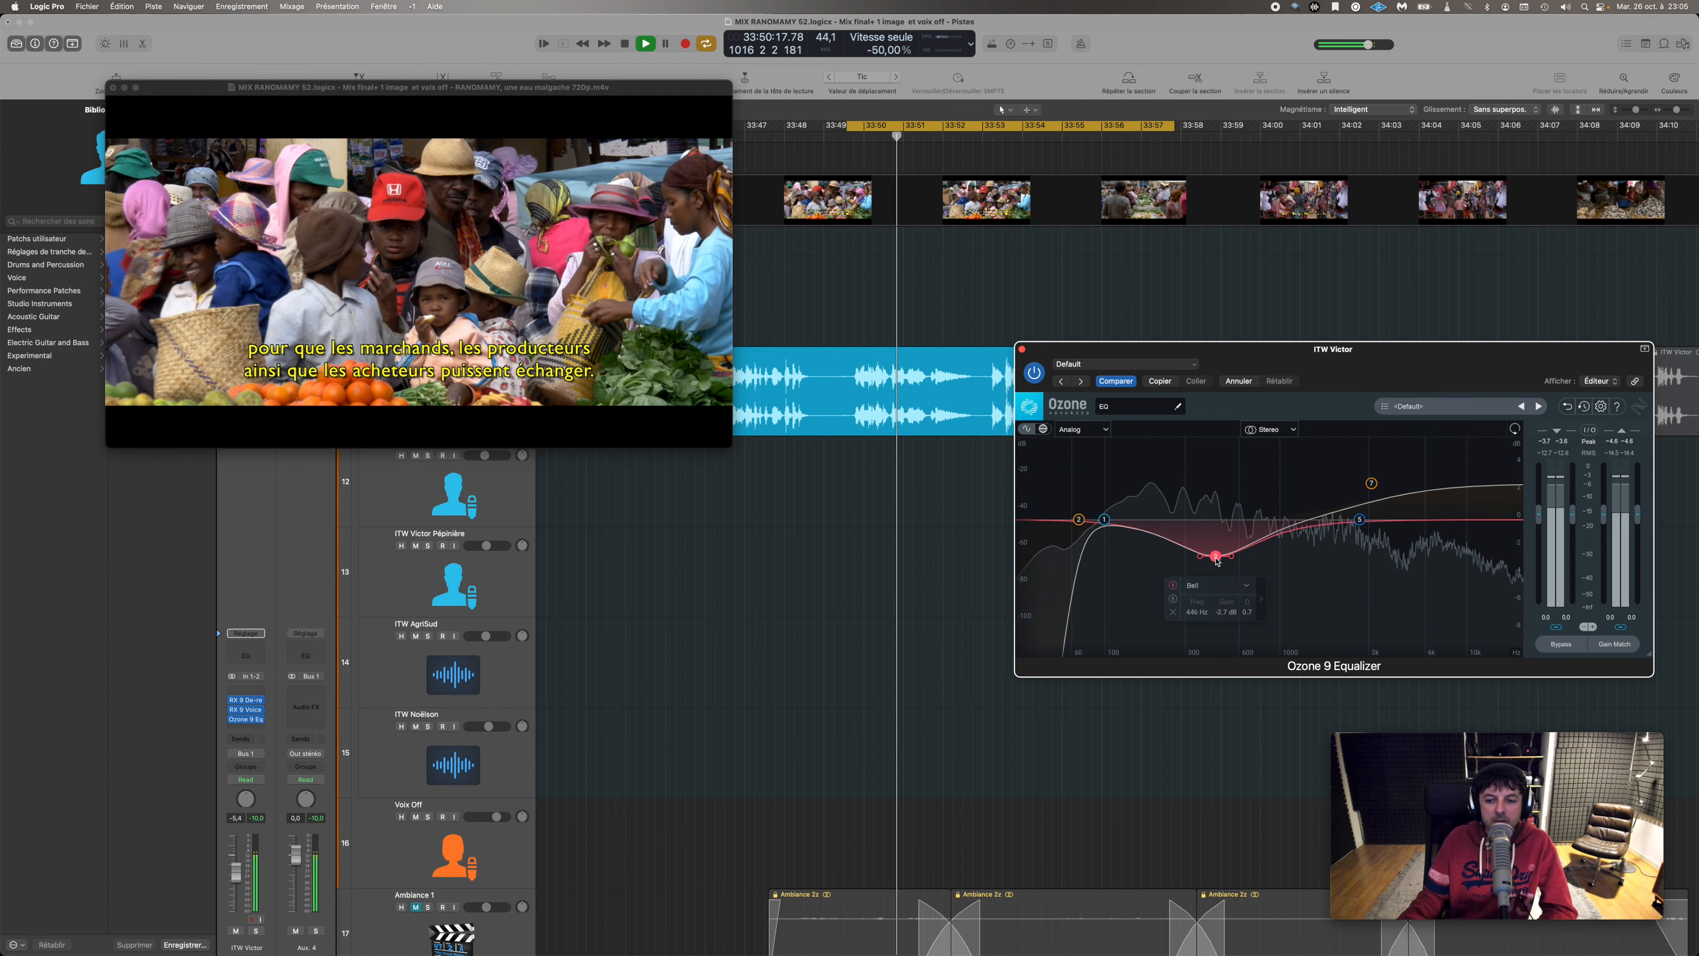
pyautogui.press('space')
# - Unmute the Ambiance 1 track and listen to the interview passage with the ambience
pyautogui.scroll(-4, 602, 723)
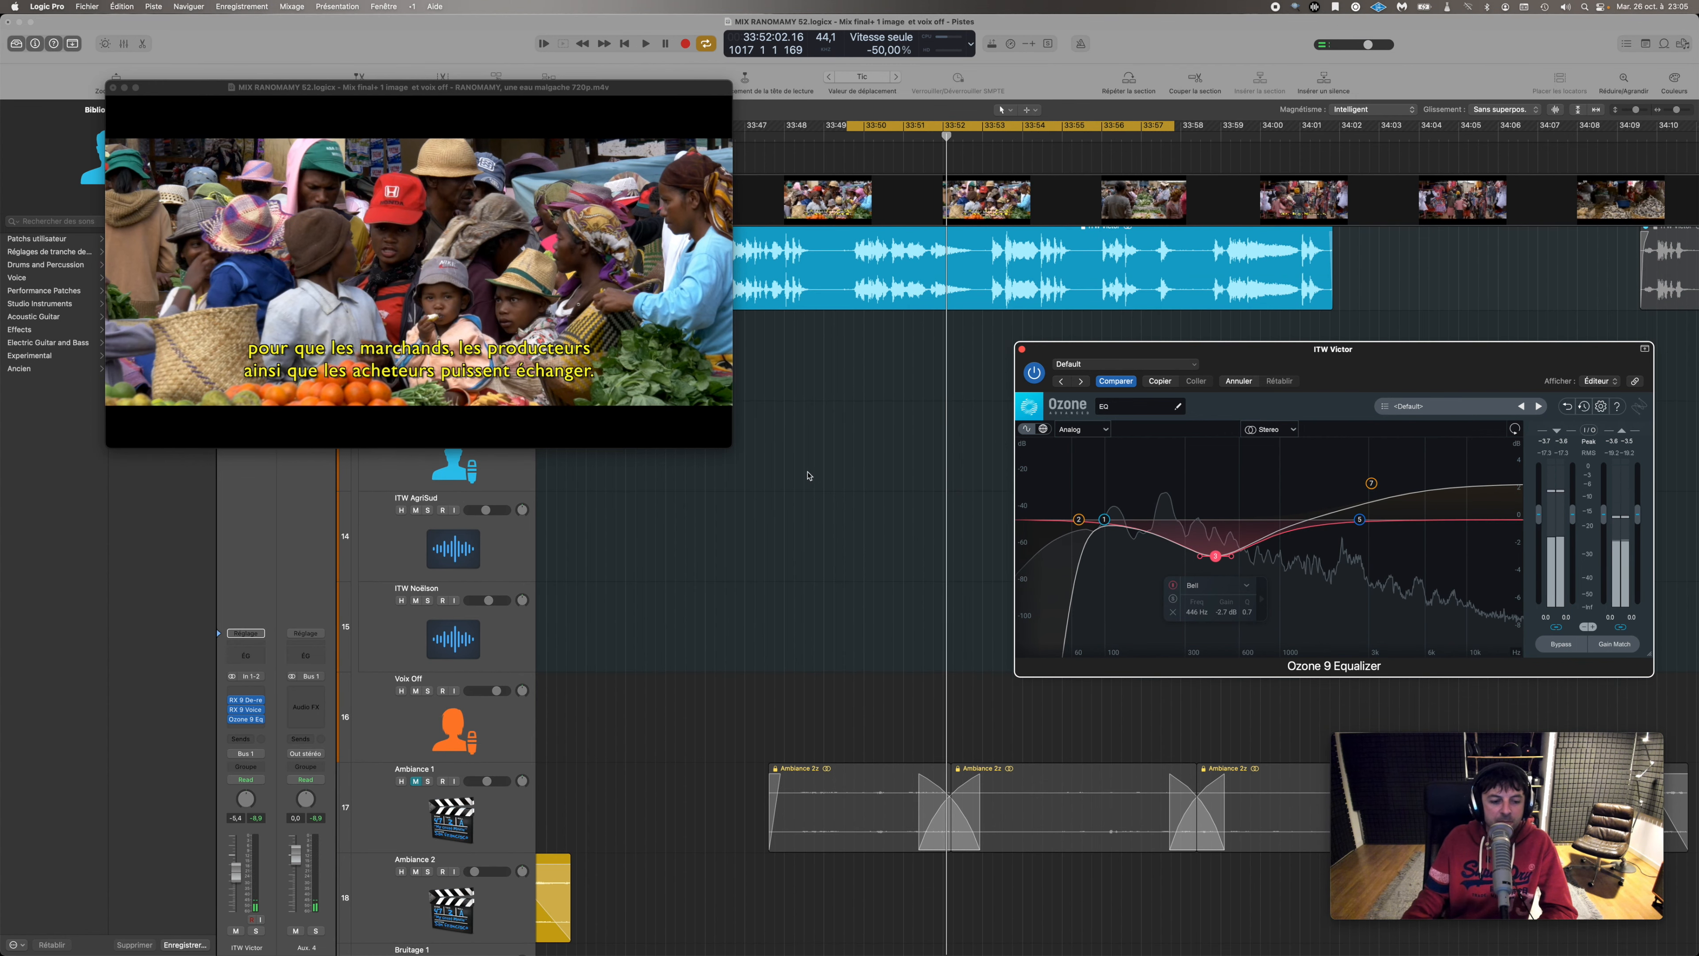
pyautogui.click(416, 781)
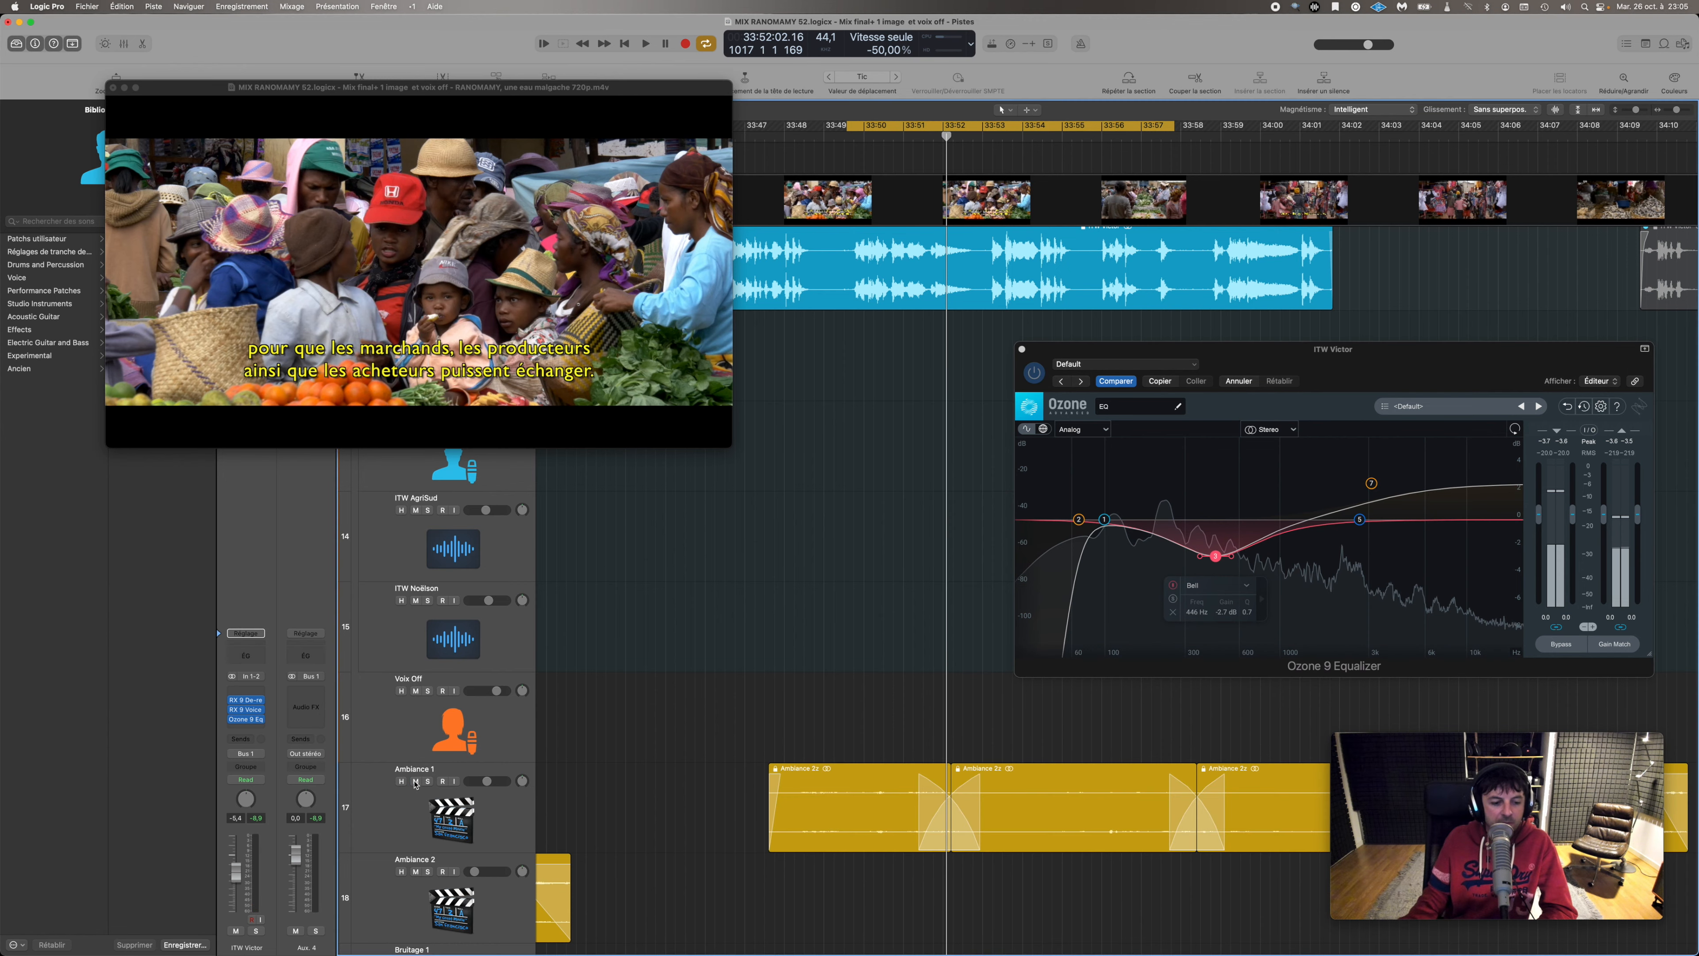
pyautogui.press('space')
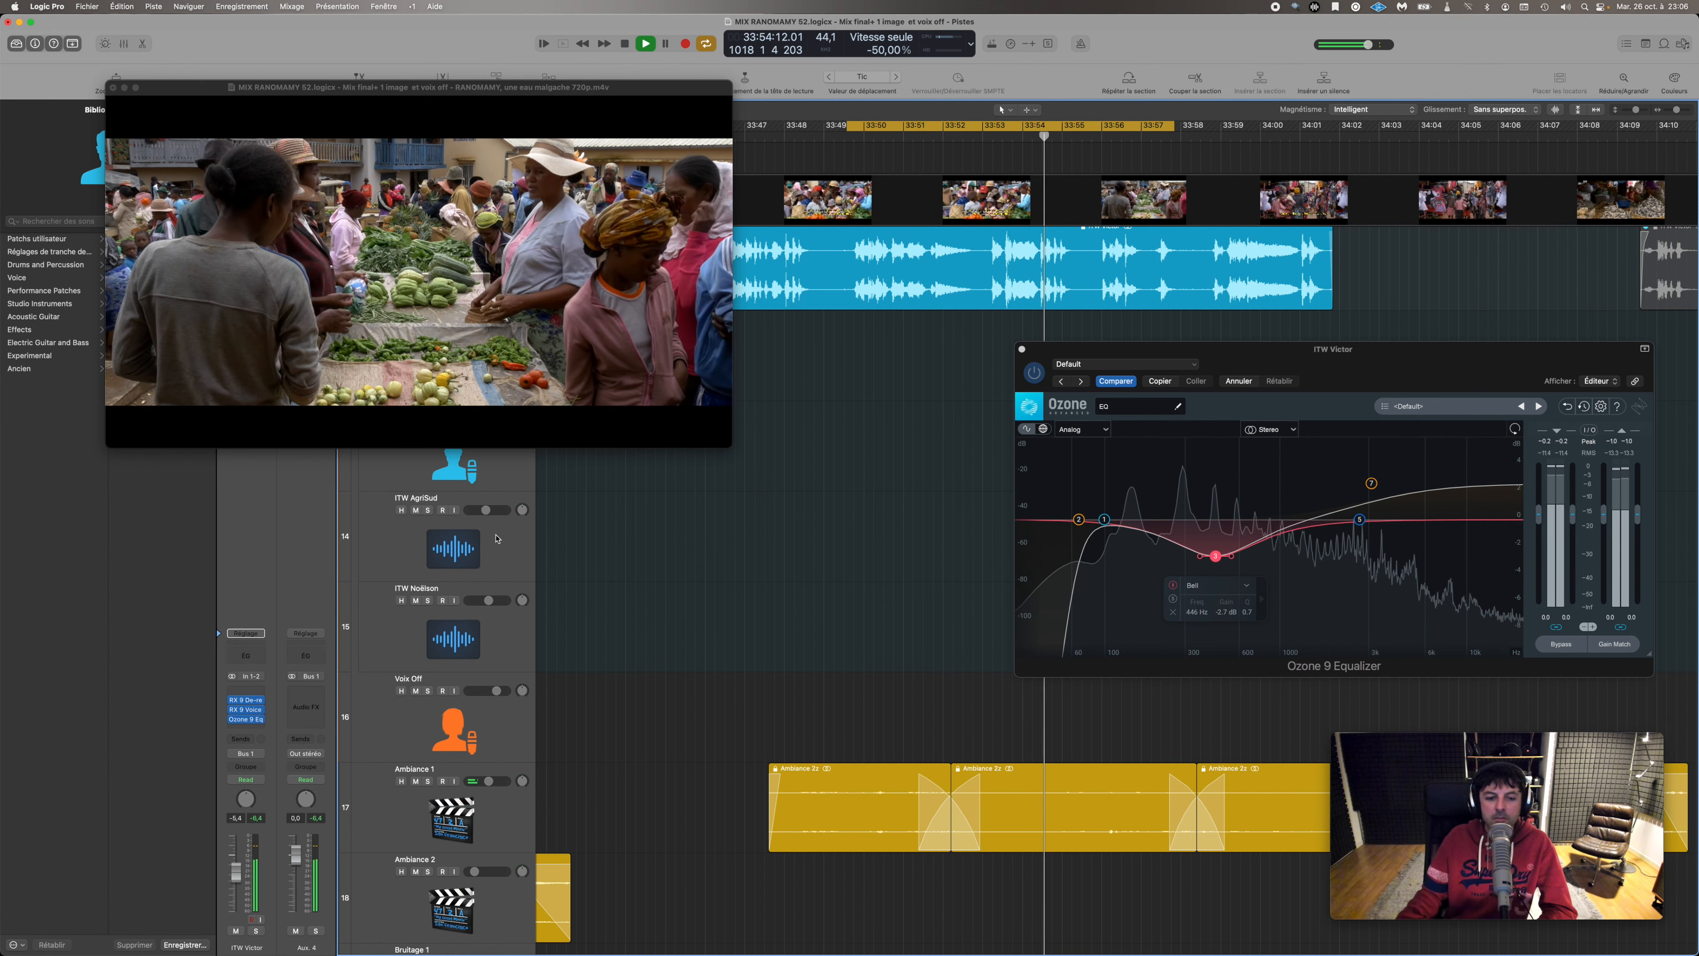
pyautogui.press('space')
# - Compare the passage with all three interview plug-ins off and on again, with the ambience playing
pyautogui.moveTo(231, 700); pyautogui.dragTo(232, 721)
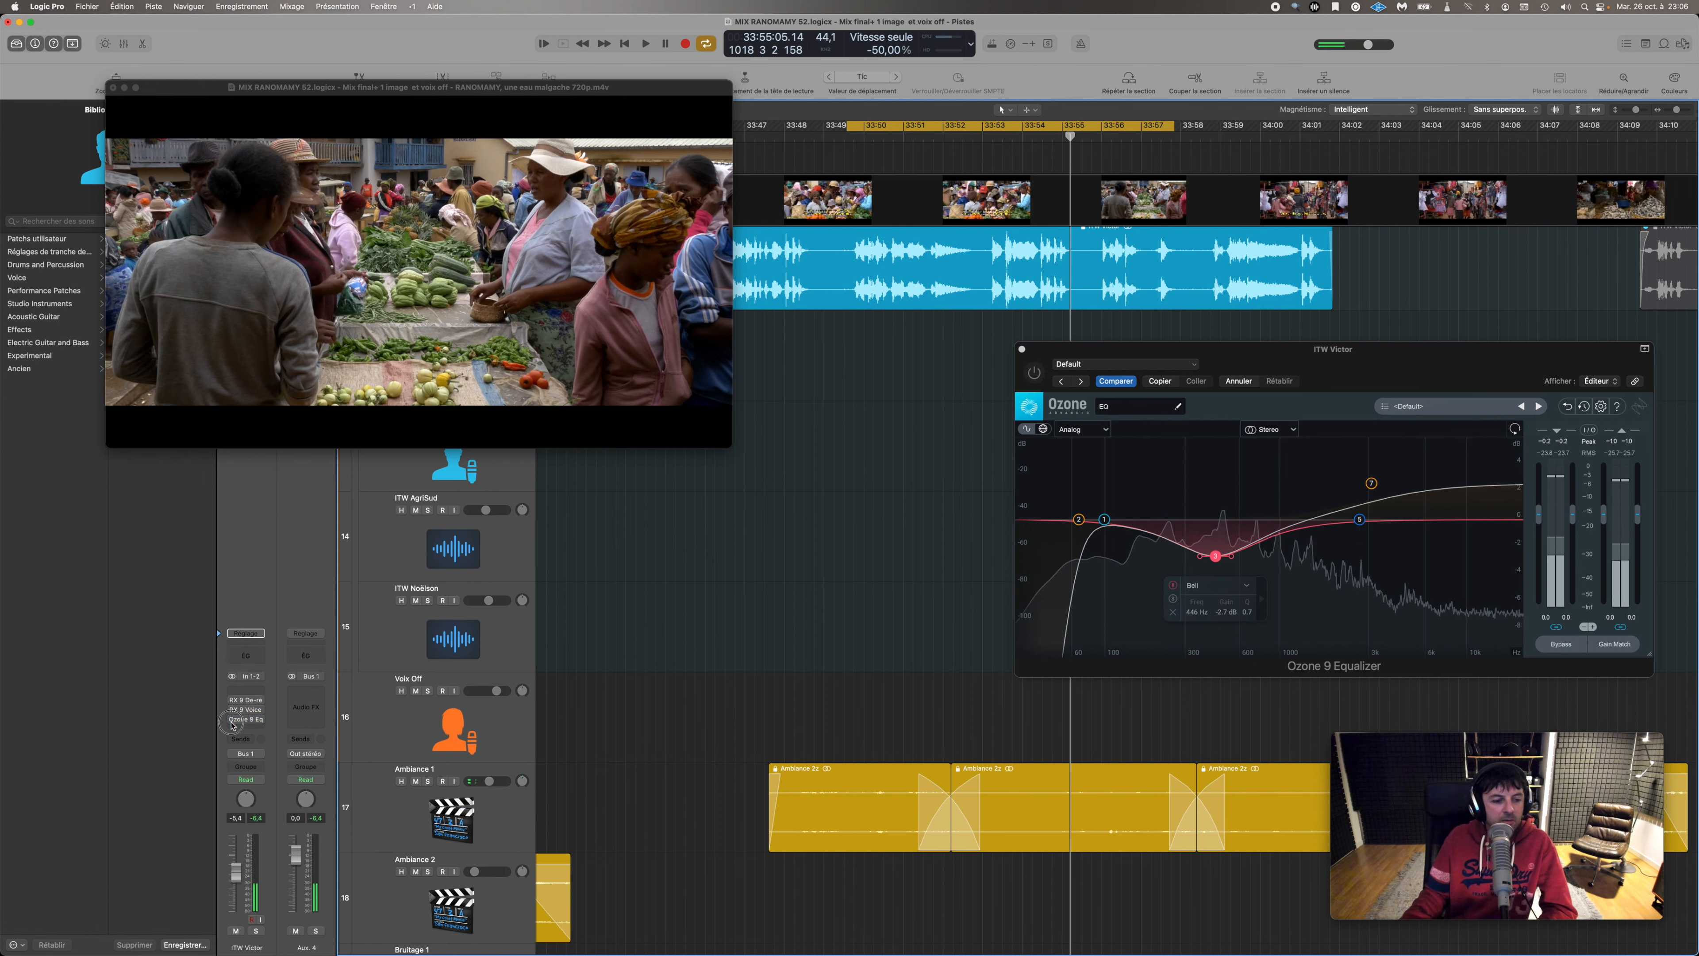
pyautogui.press('space')
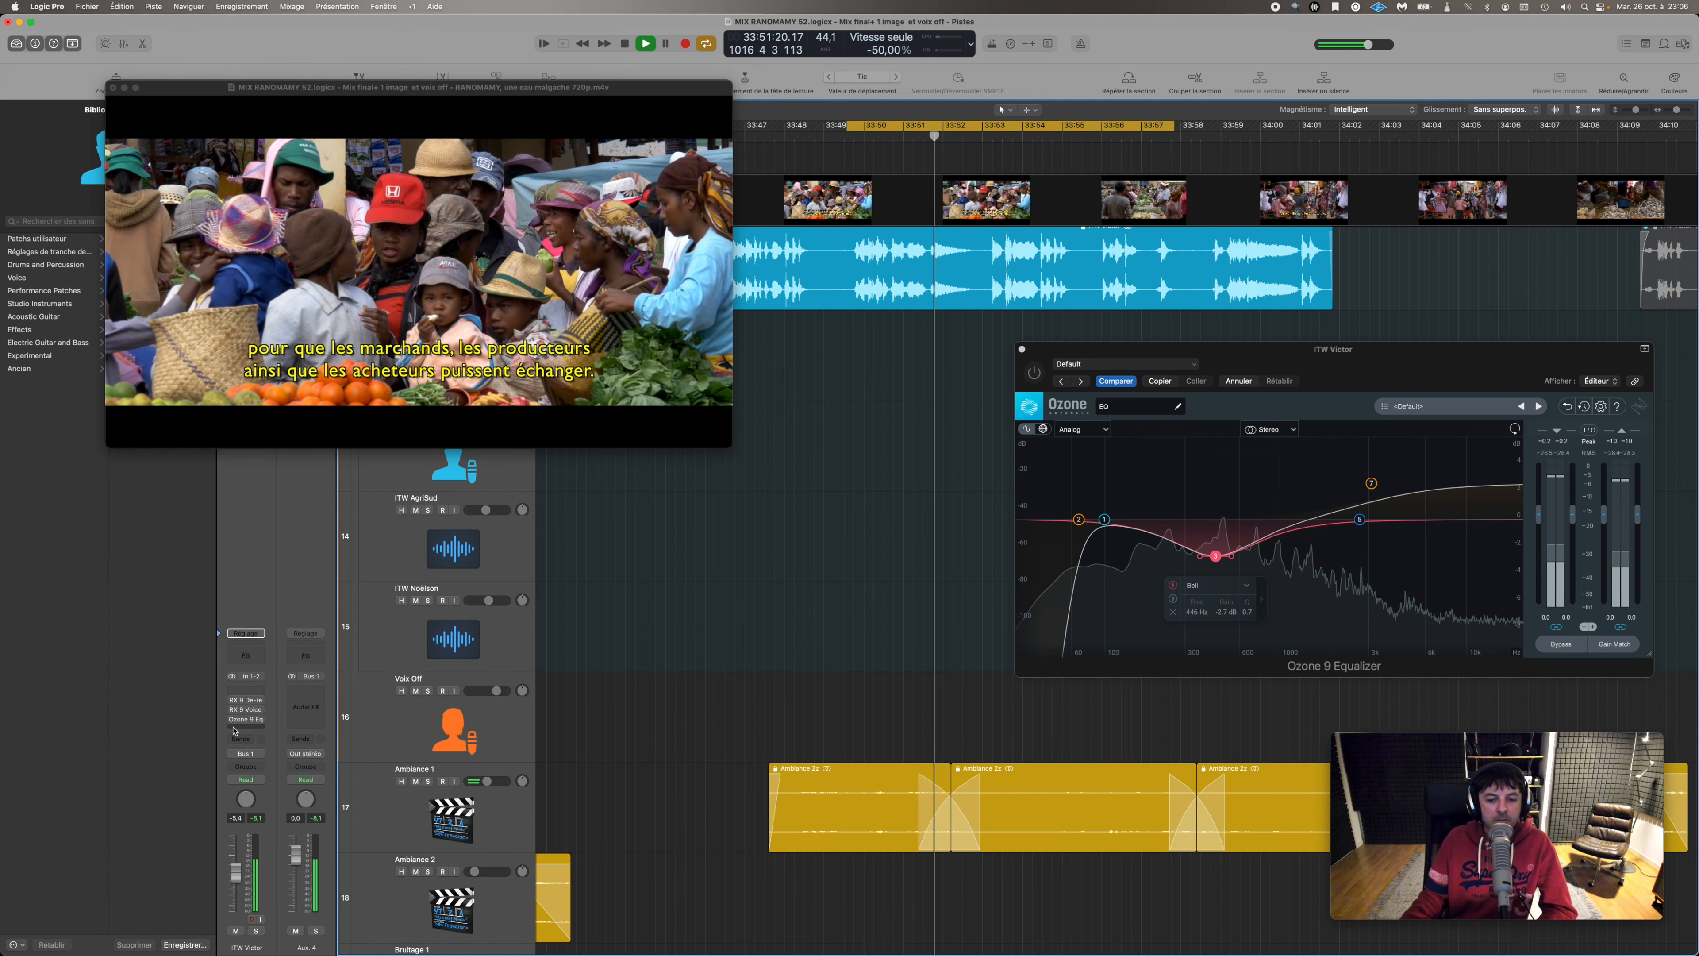
pyautogui.moveTo(230, 702)
pyautogui.moveTo(232, 701); pyautogui.dragTo(232, 719)
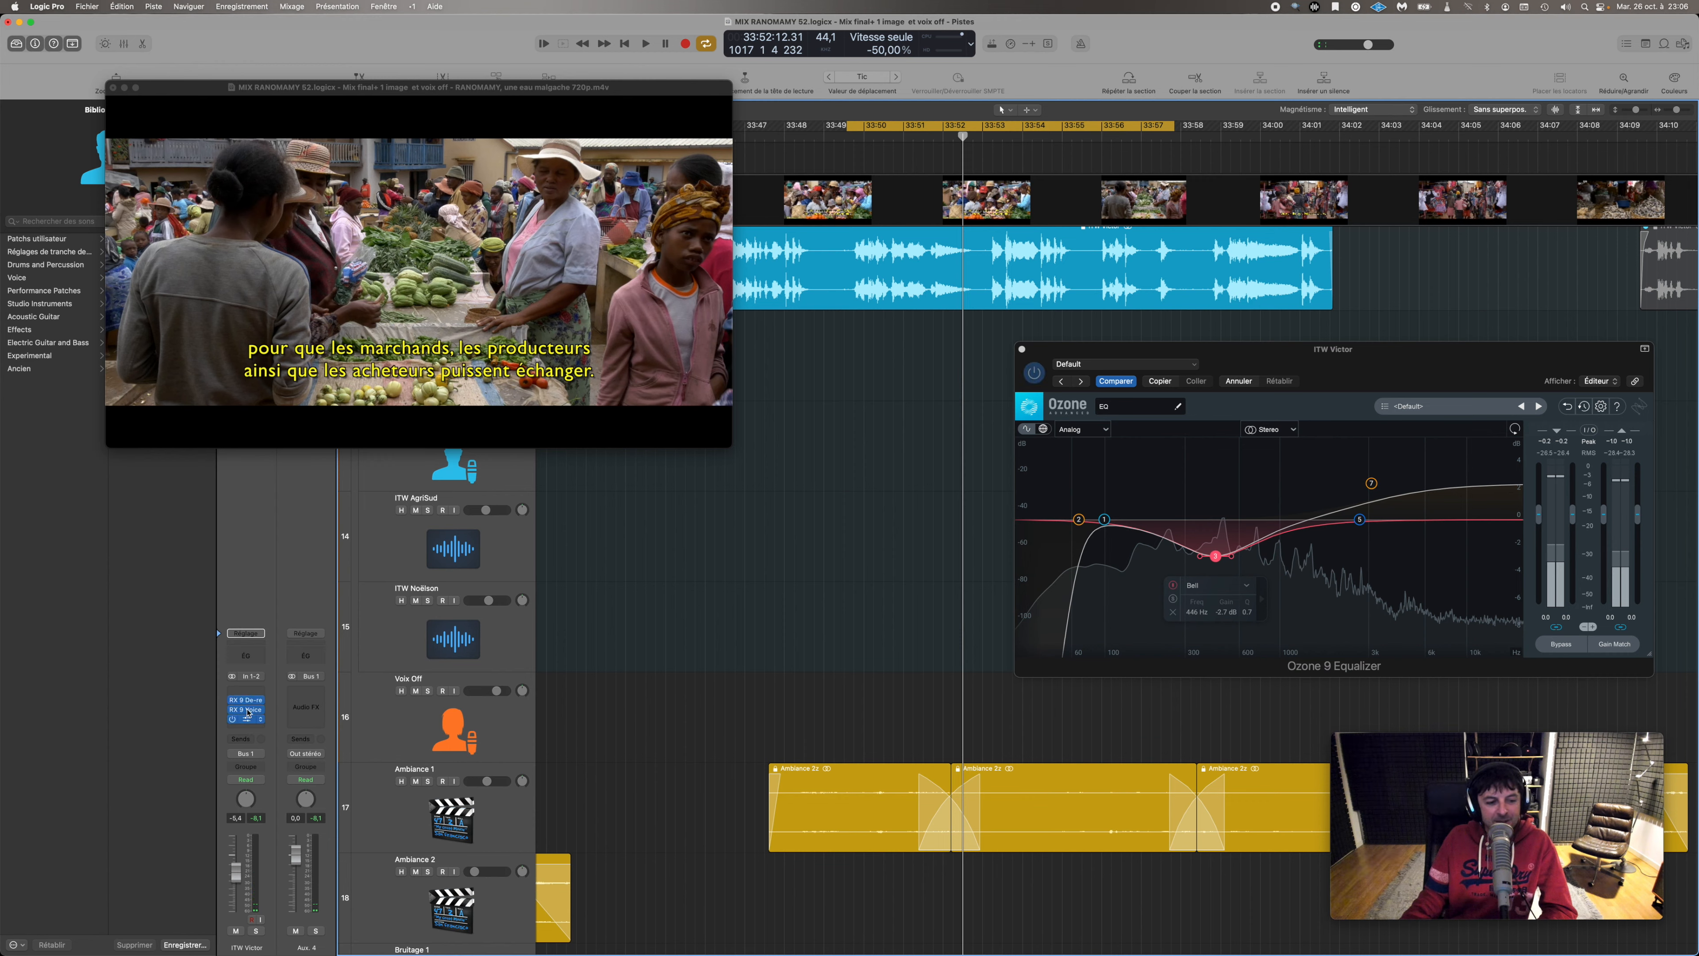
pyautogui.press('space')
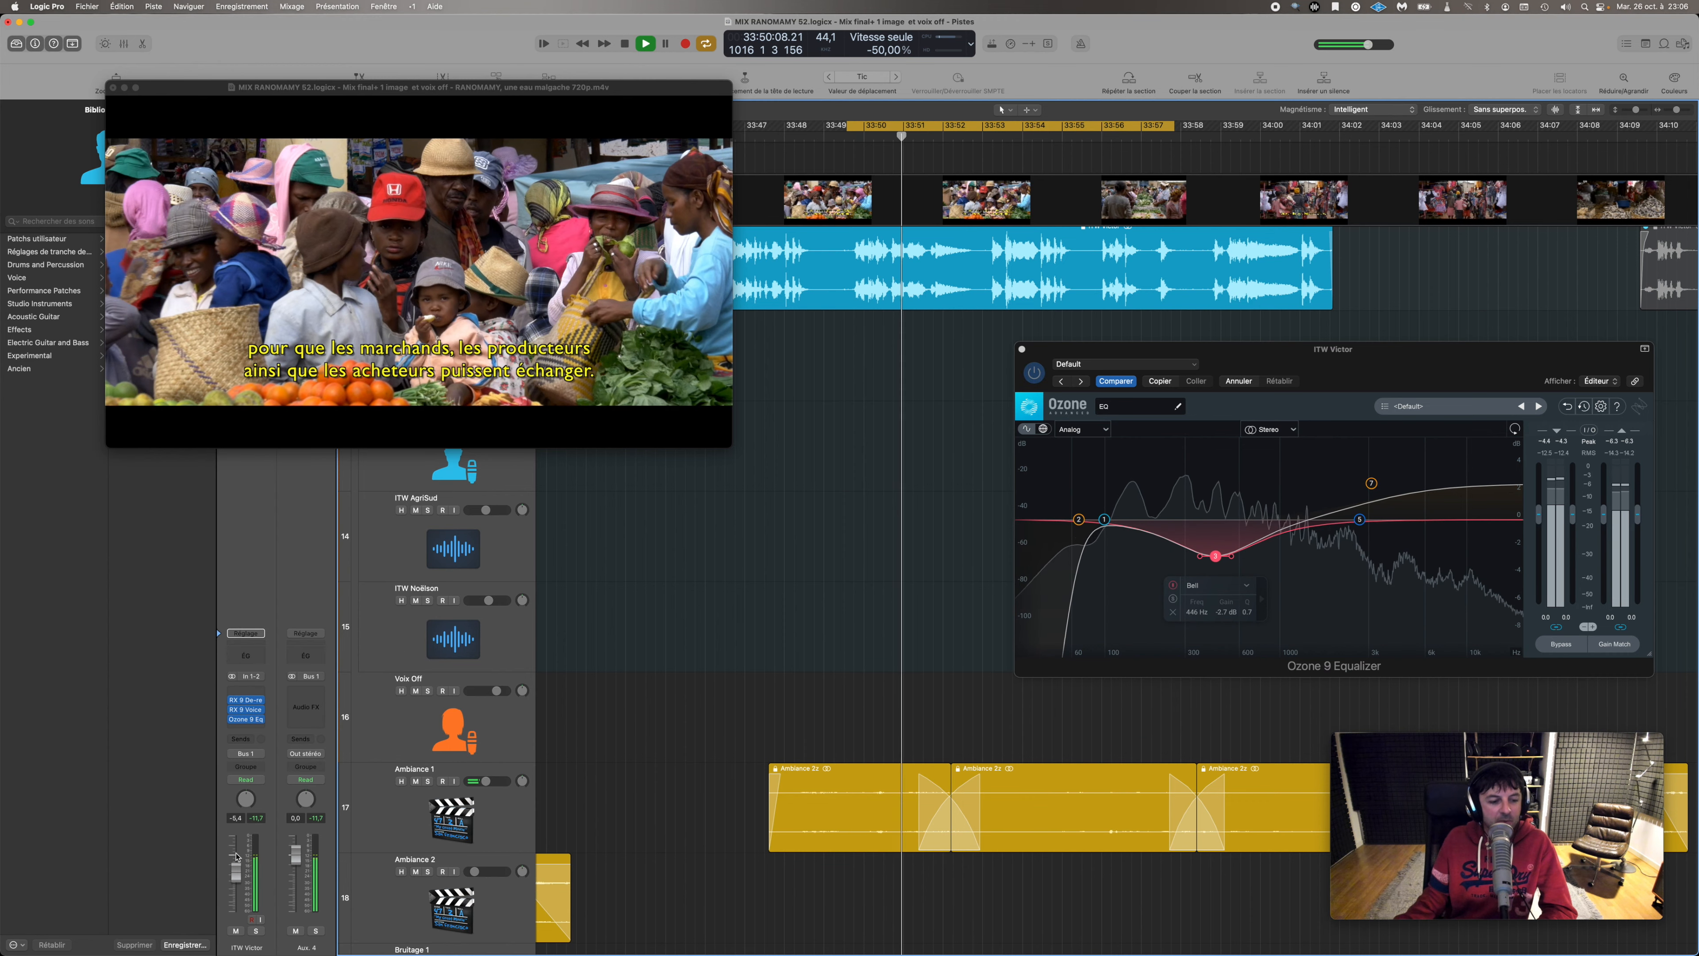
# - Raise the interview track's fader to -2.3 dB and slightly increase the Ambiance 1 volume while listening
pyautogui.press('space')
pyautogui.moveTo(235, 868); pyautogui.dragTo(236, 855)
pyautogui.press('space')
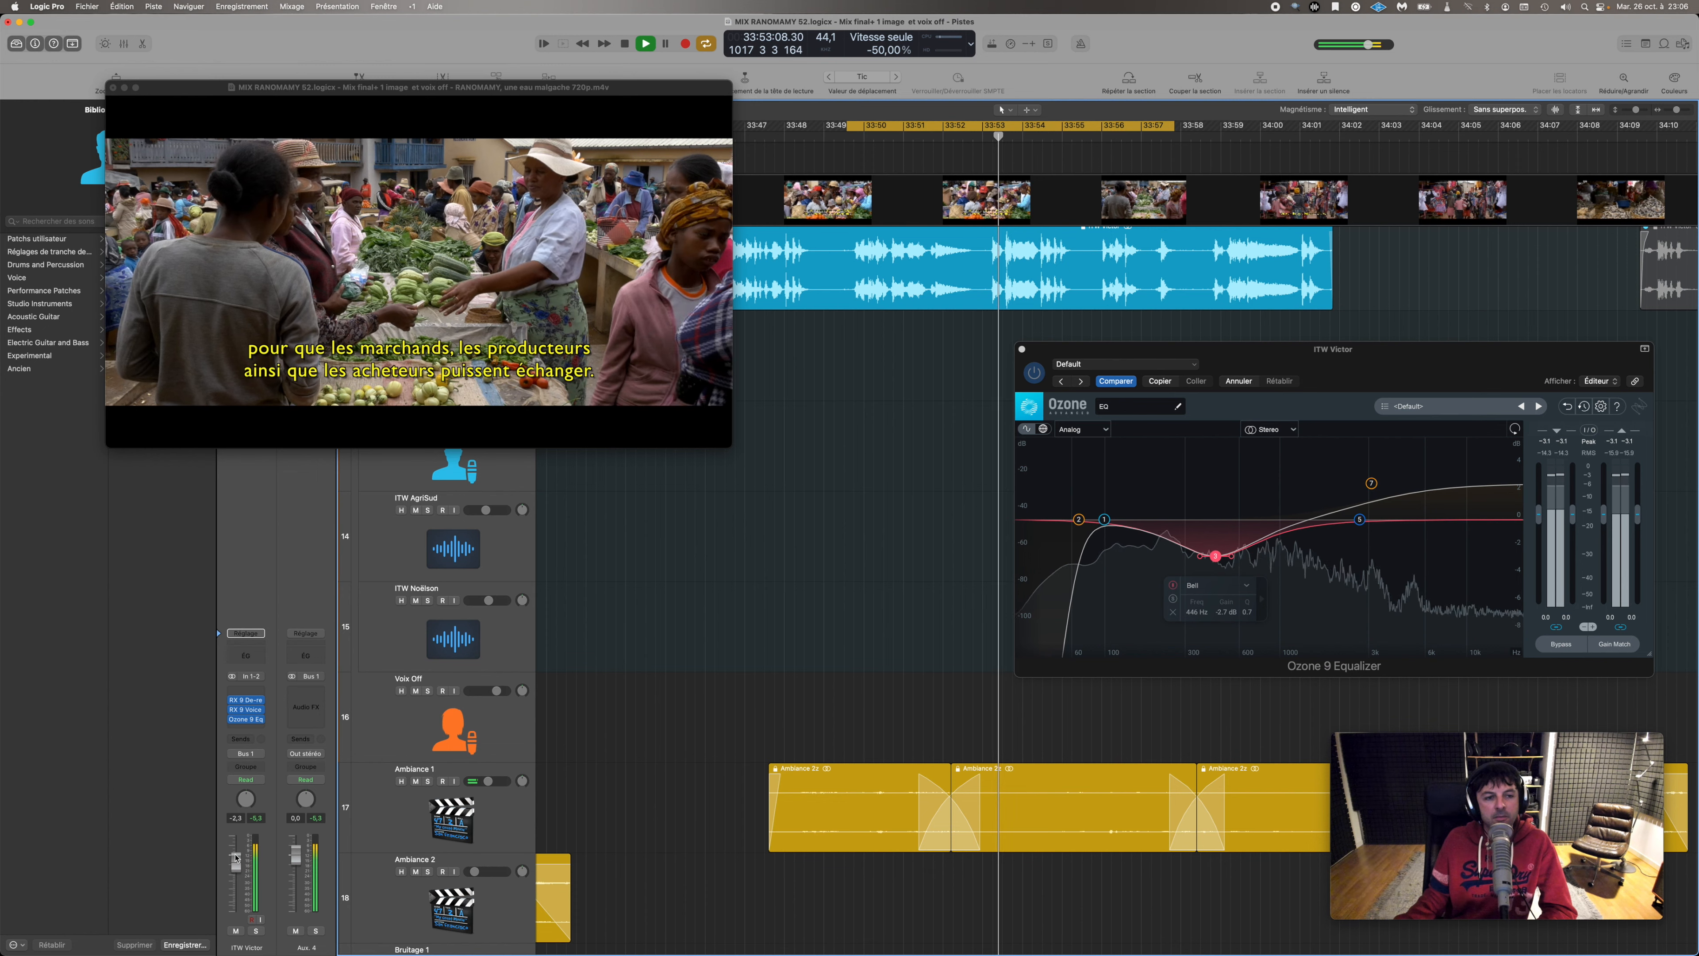
pyautogui.moveTo(487, 781); pyautogui.dragTo(493, 781)
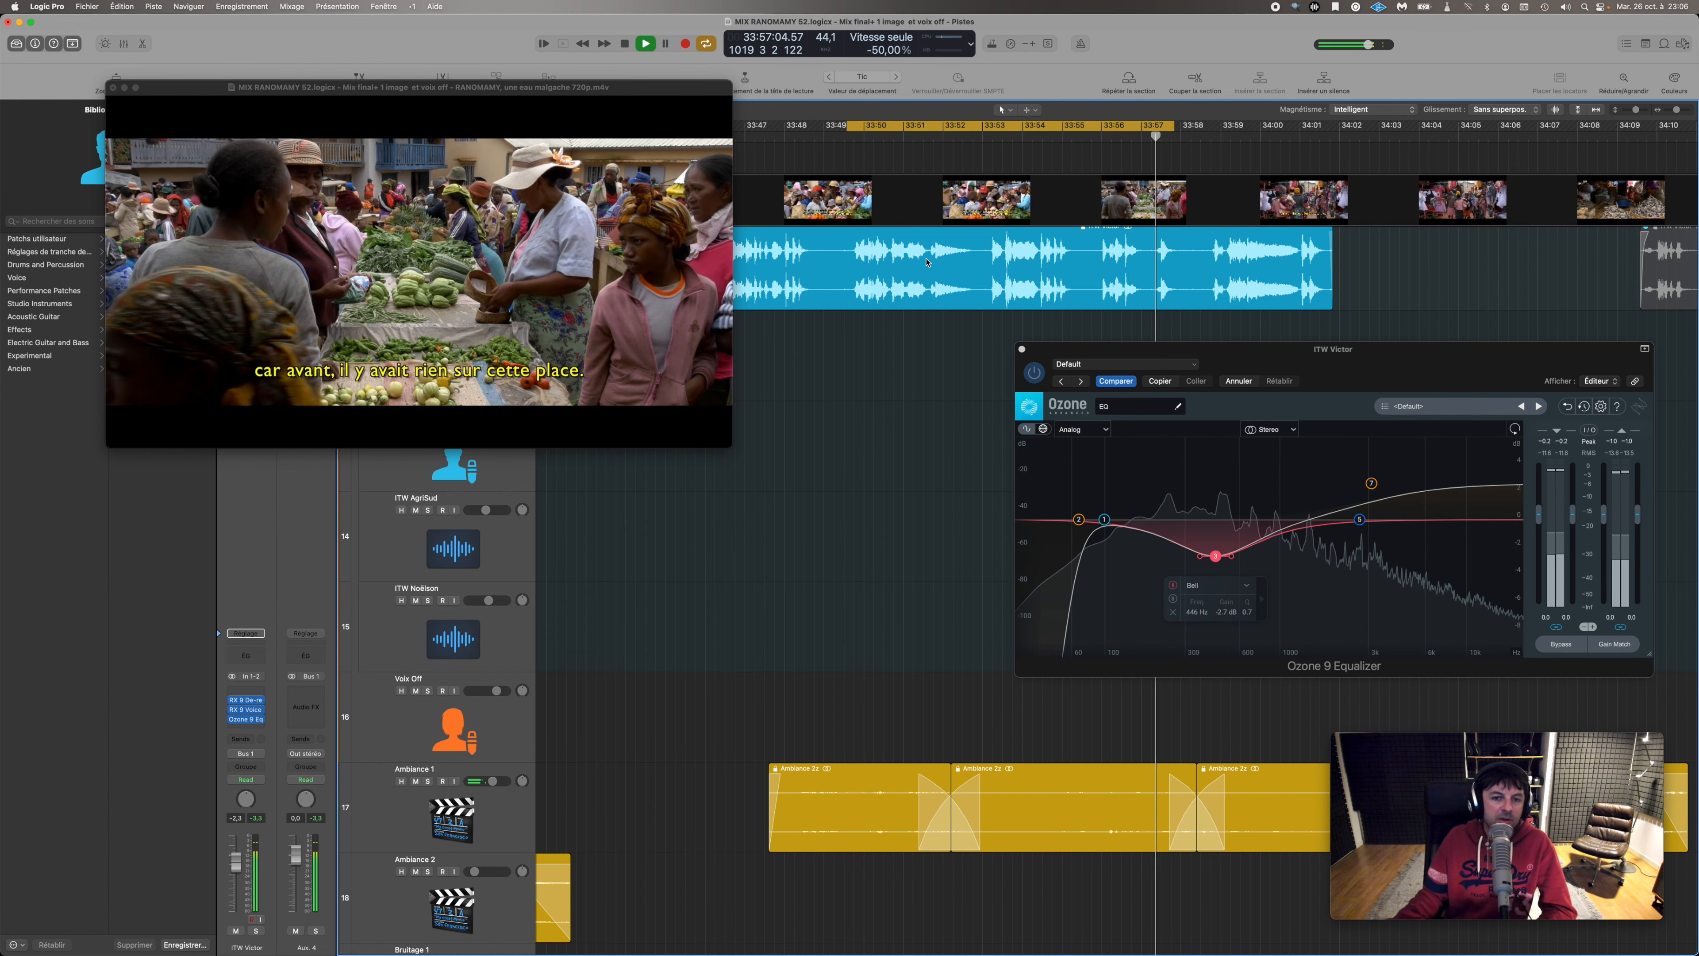
pyautogui.press('space')
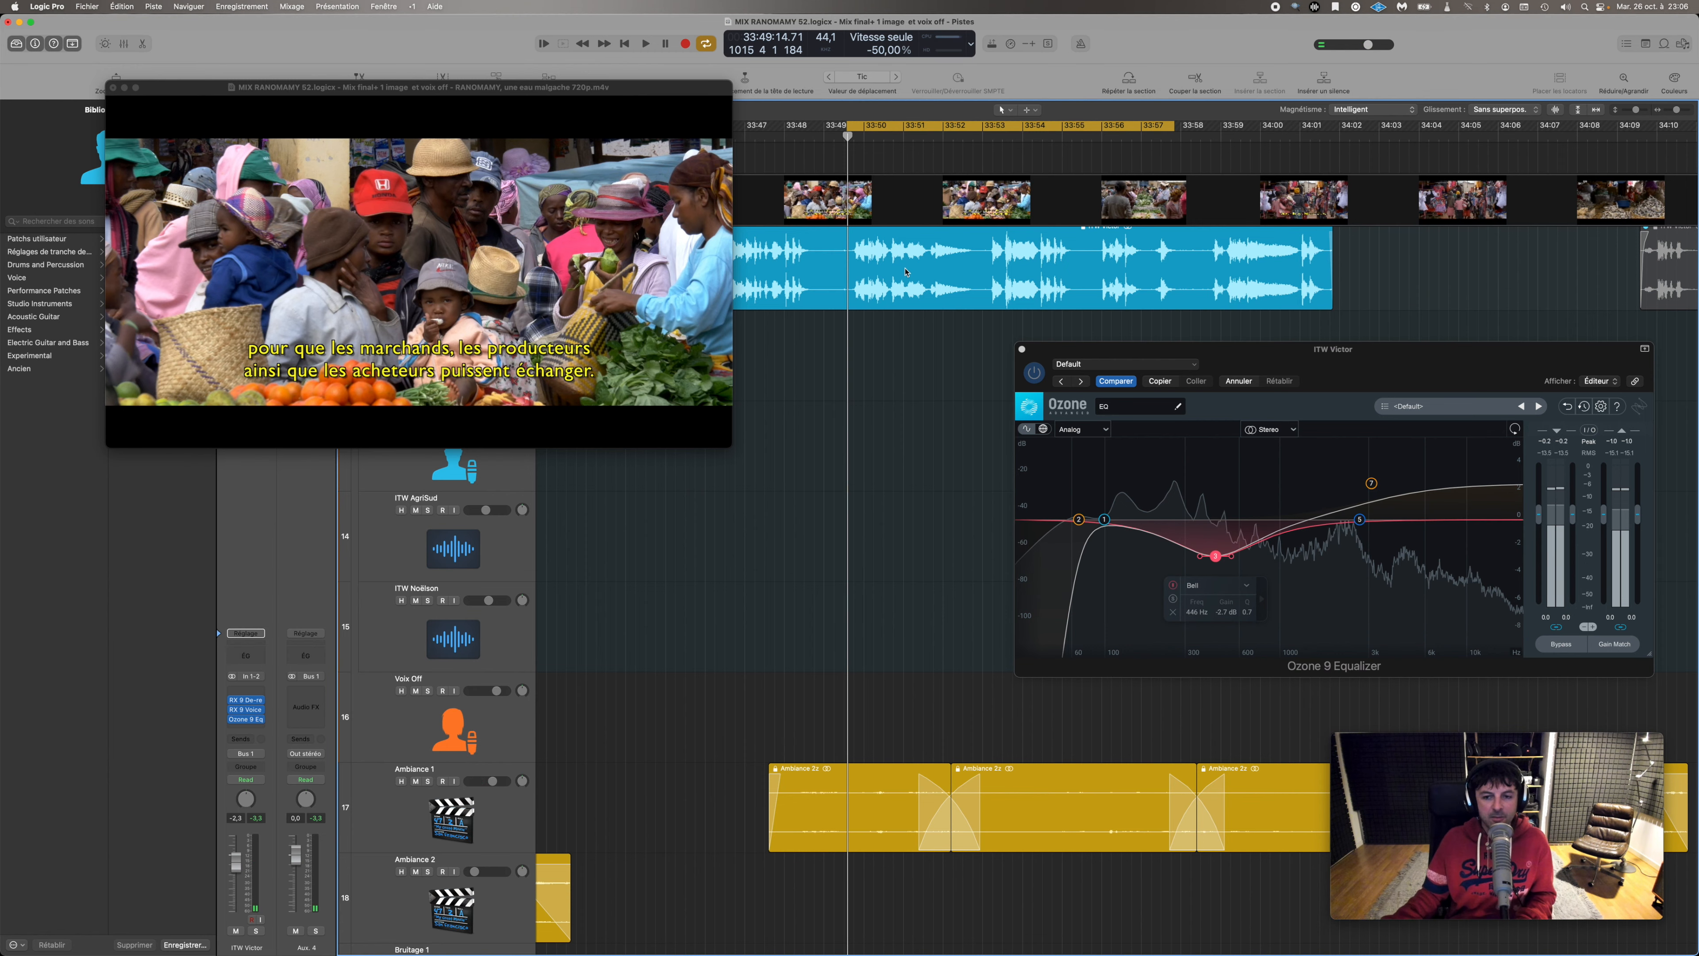
# - Open the De-reverb and Voice De-noise windows and arrange them beside the equalizer so all three plug-ins are accessible
pyautogui.moveTo(1250, 377); pyautogui.dragTo(1122, 362)
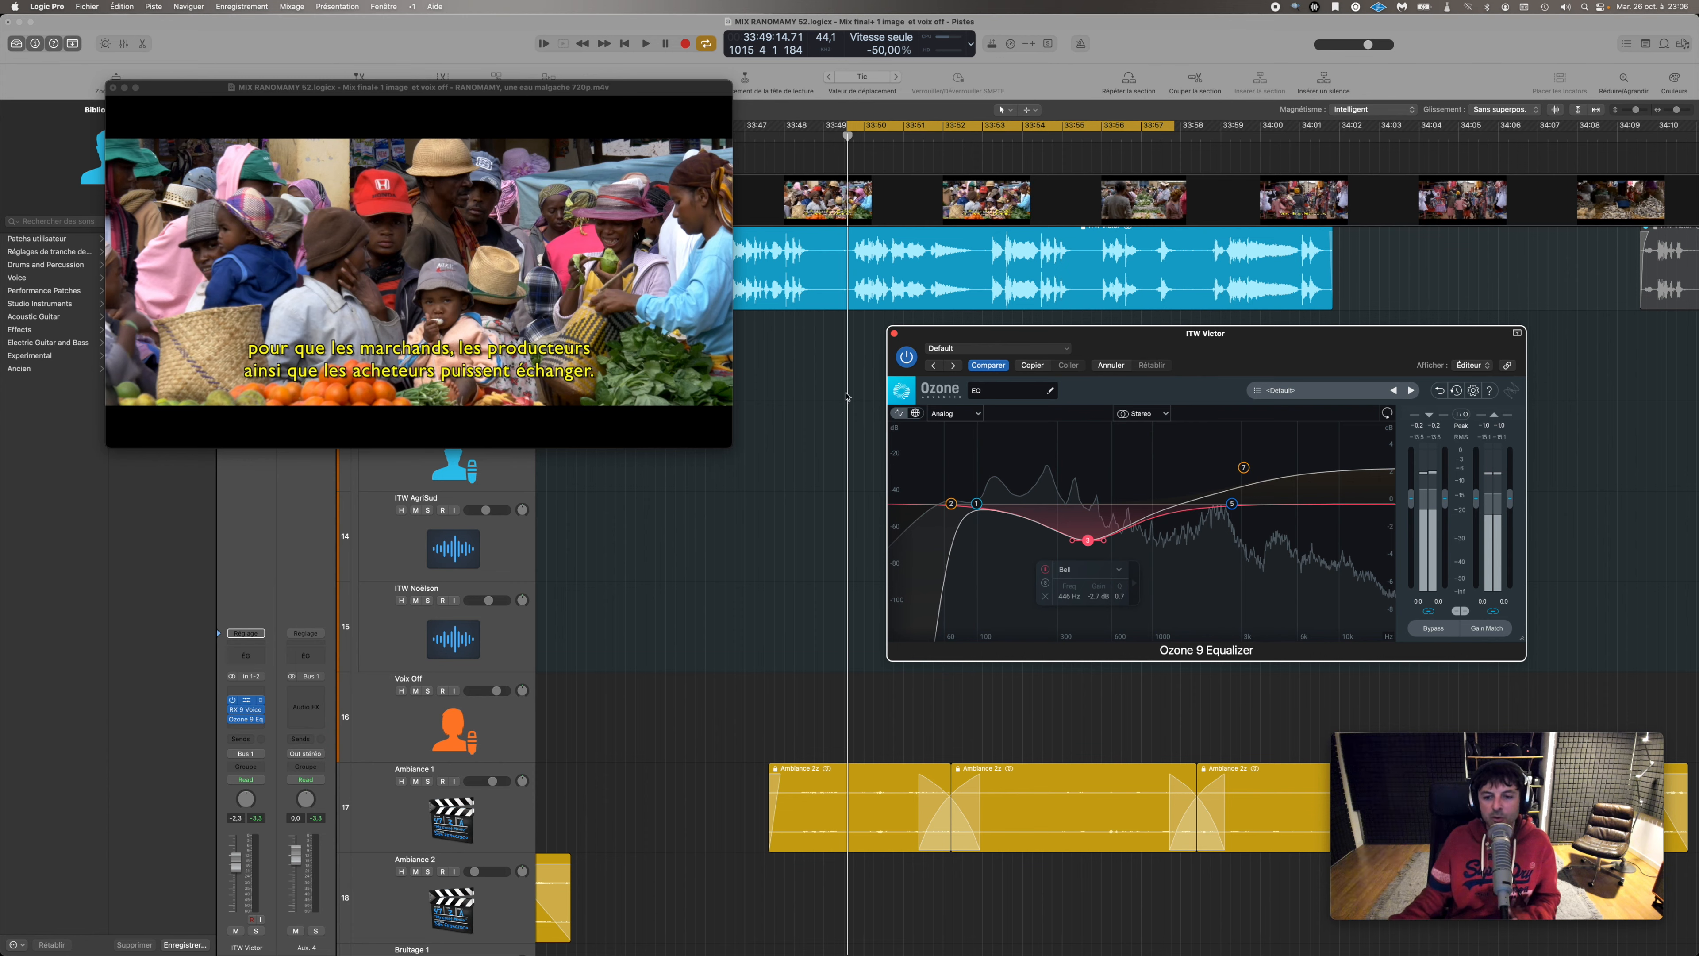
pyautogui.click(246, 709)
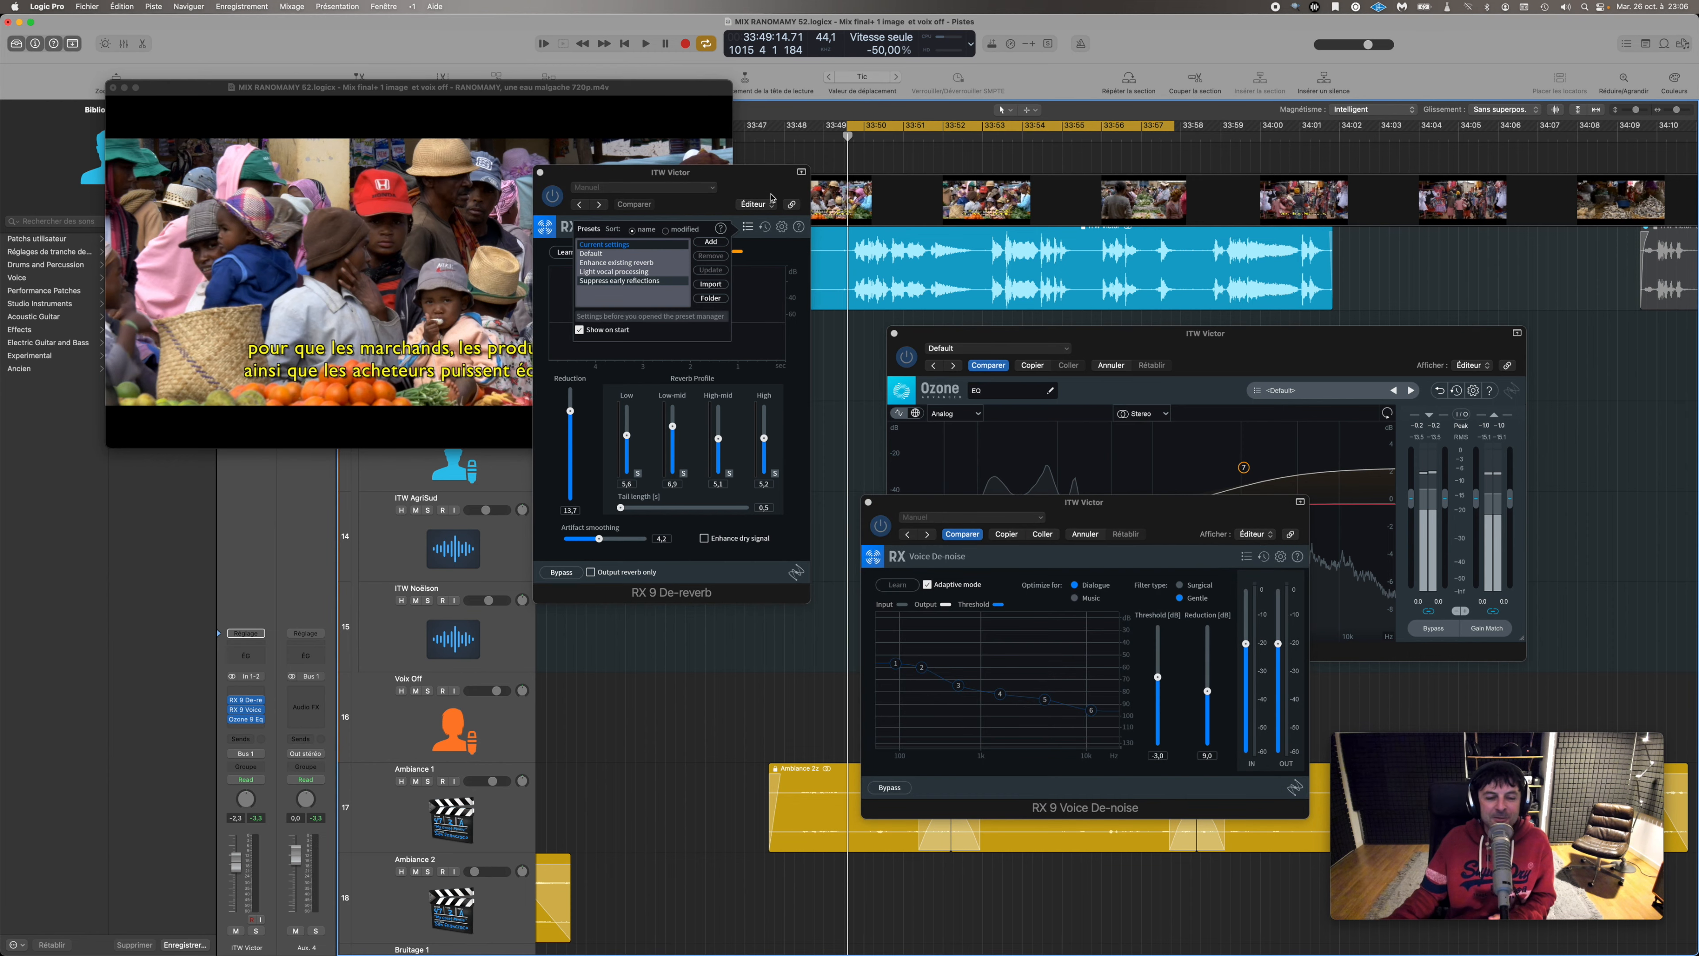
pyautogui.moveTo(1005, 505); pyautogui.dragTo(737, 483)
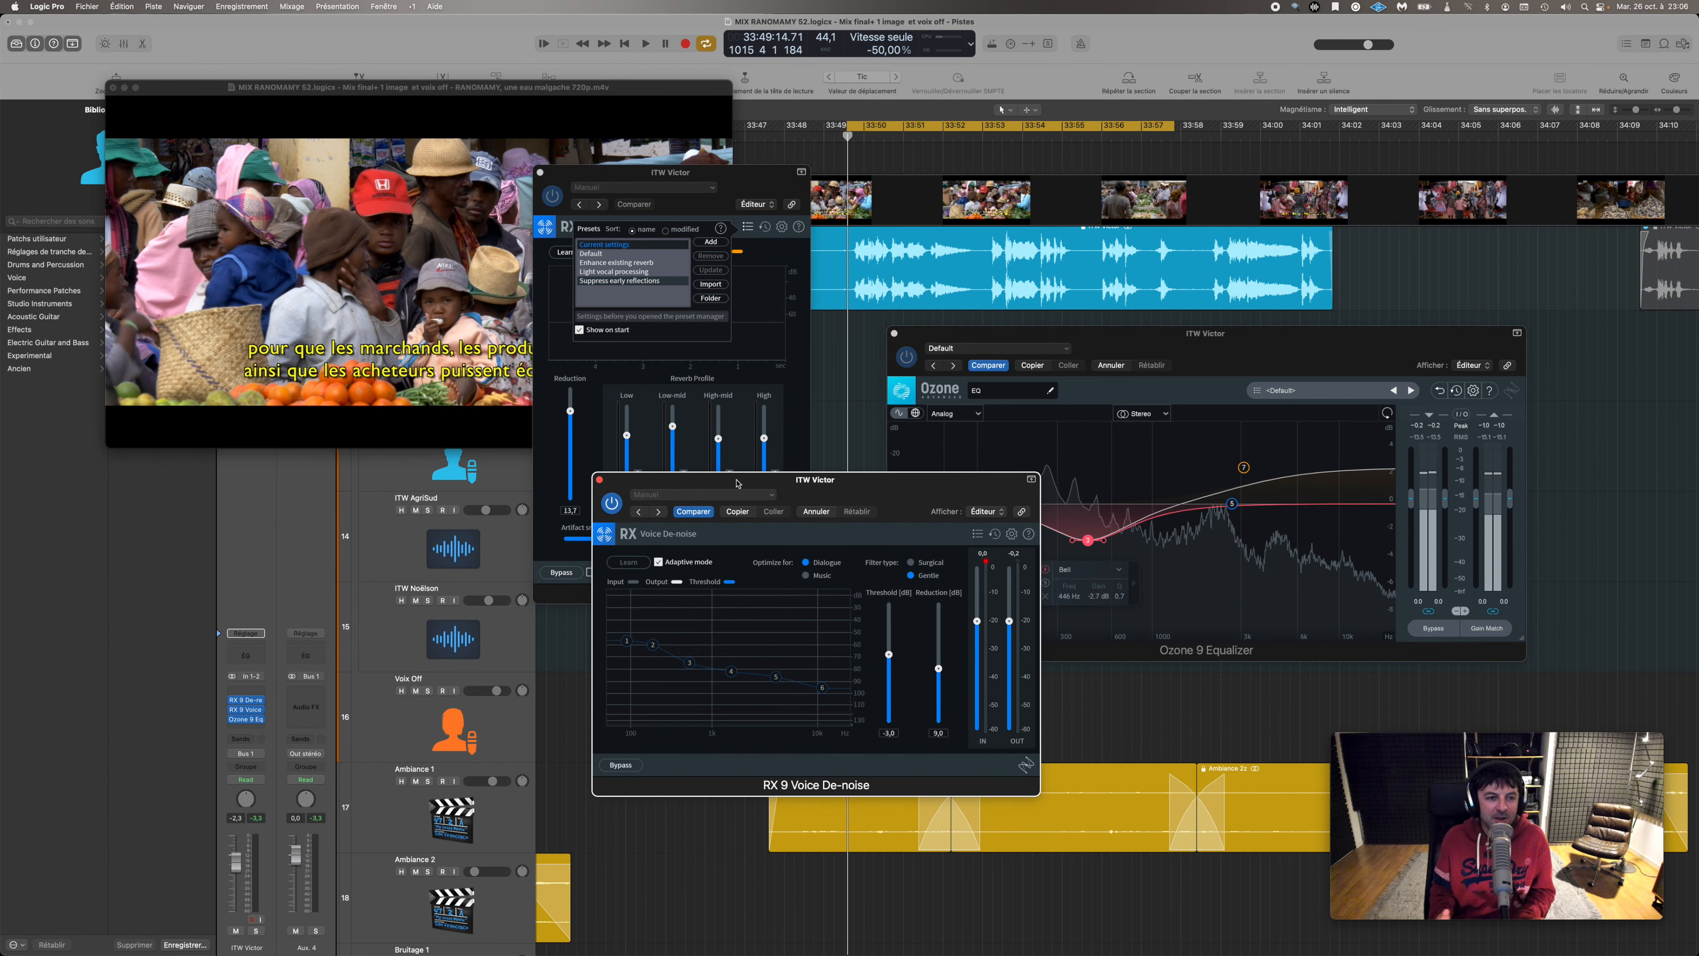